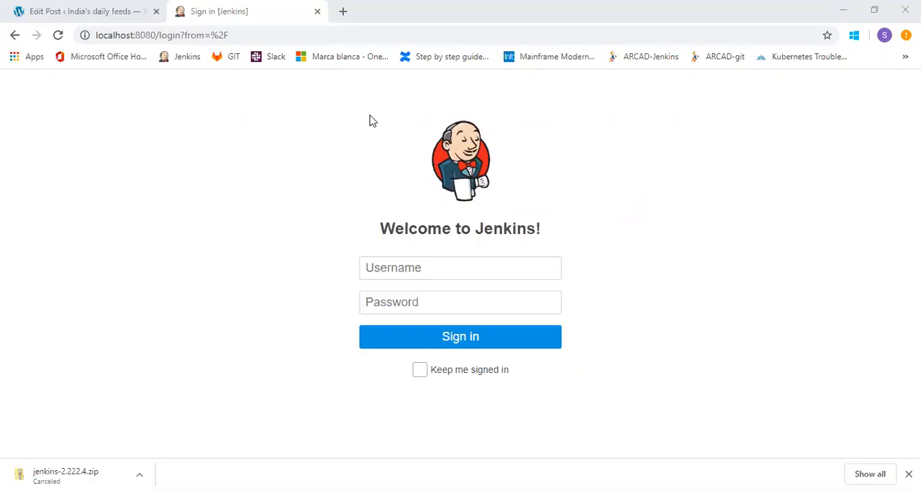
Sign in to Jenkins with the account's username and password.
click(386, 264)
text(c)
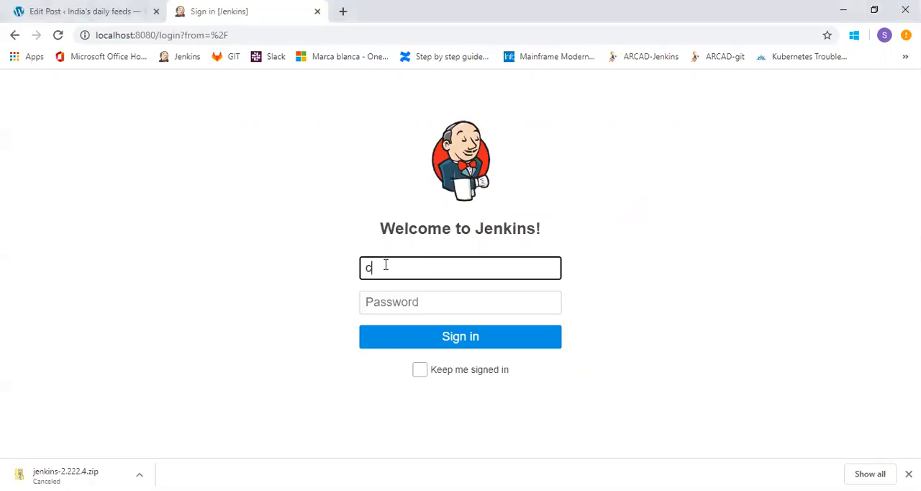
text(oodsachin)
key(Tab)
text(admin)
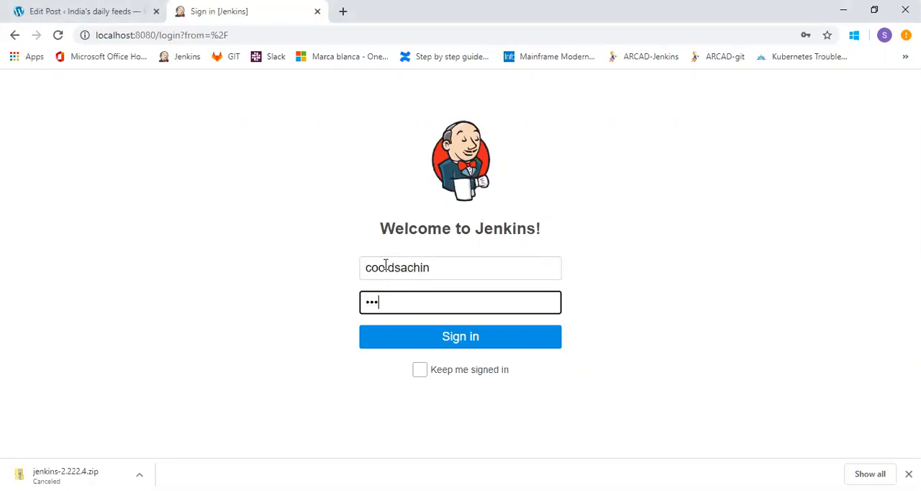
text(@123)
click(423, 341)
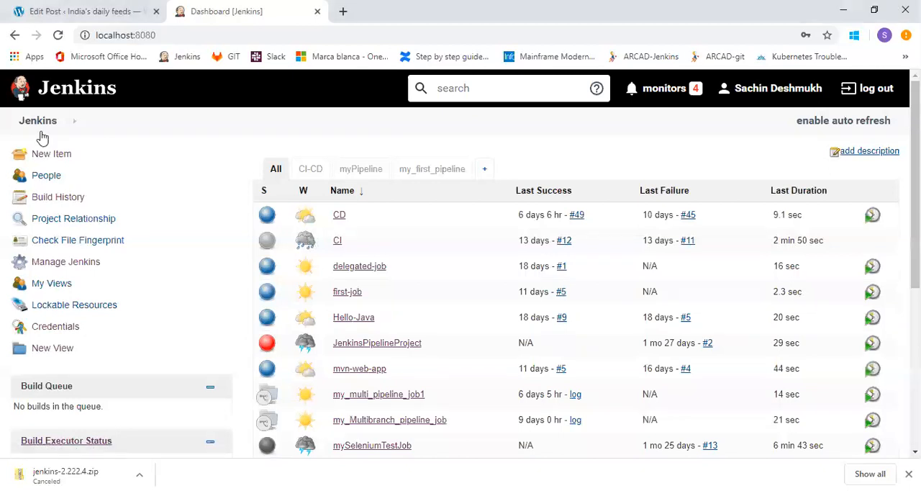
Open the Configure System page from the Manage Jenkins settings.
click(57, 263)
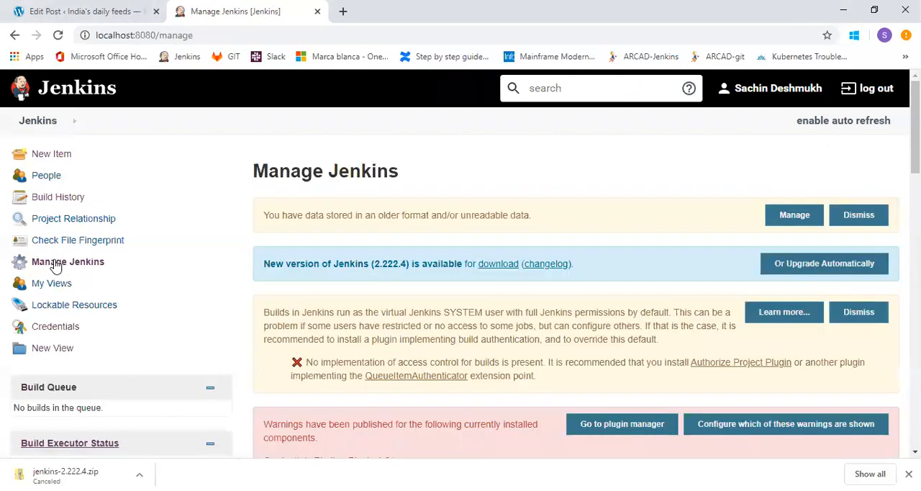
scroll(916, 144, down, 3)
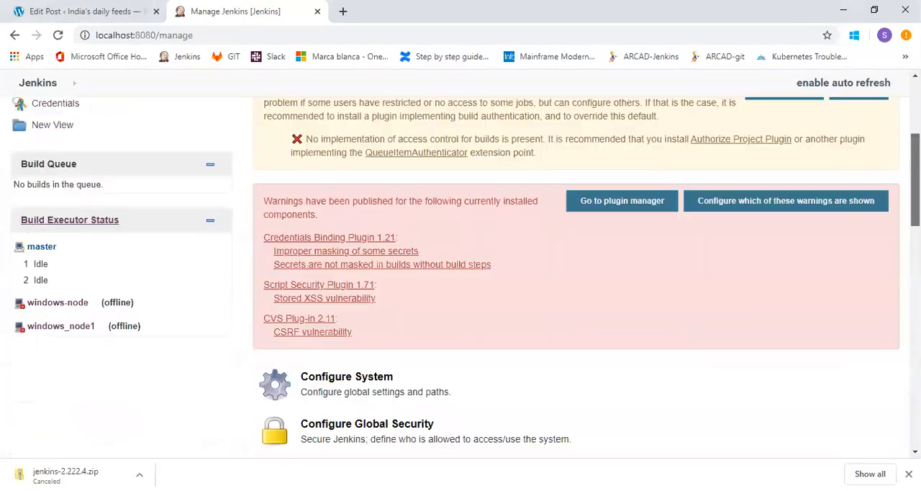
scroll(460, 273, down, 2)
click(367, 270)
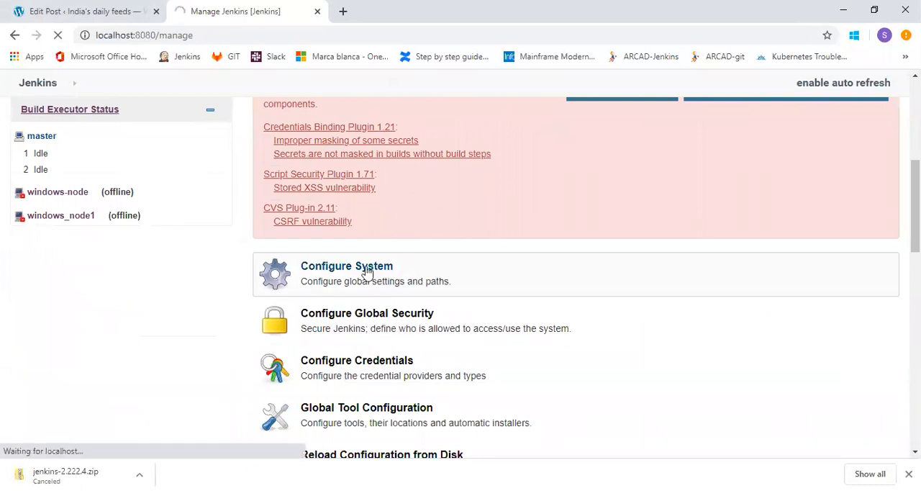
click(442, 287)
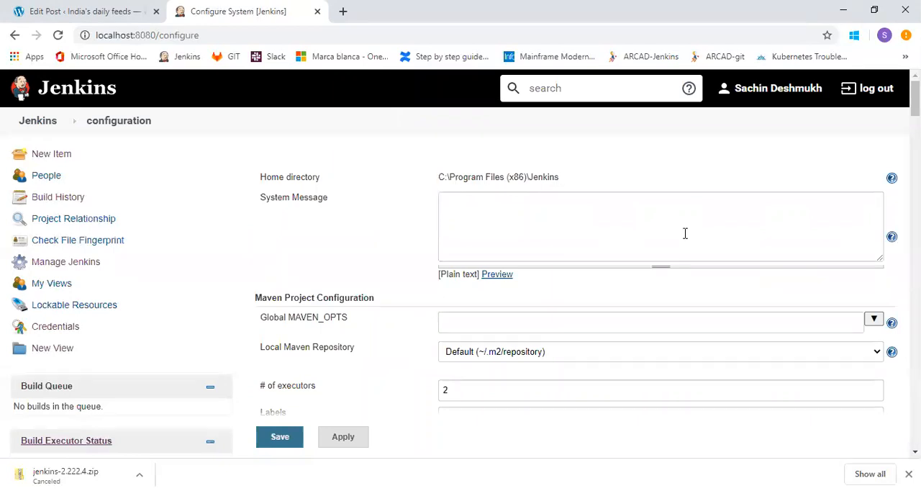
Review the number of executors and the Jenkins URL in the system configuration.
drag(916, 99, 915, 109)
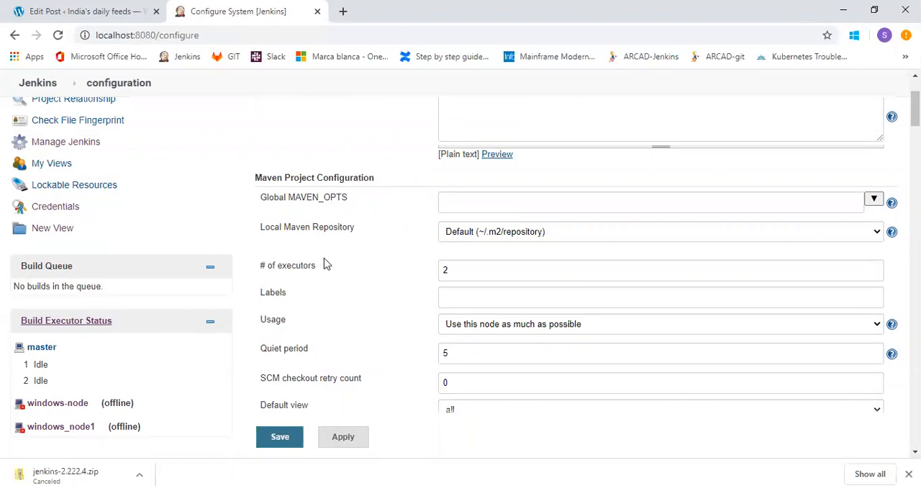
click(457, 266)
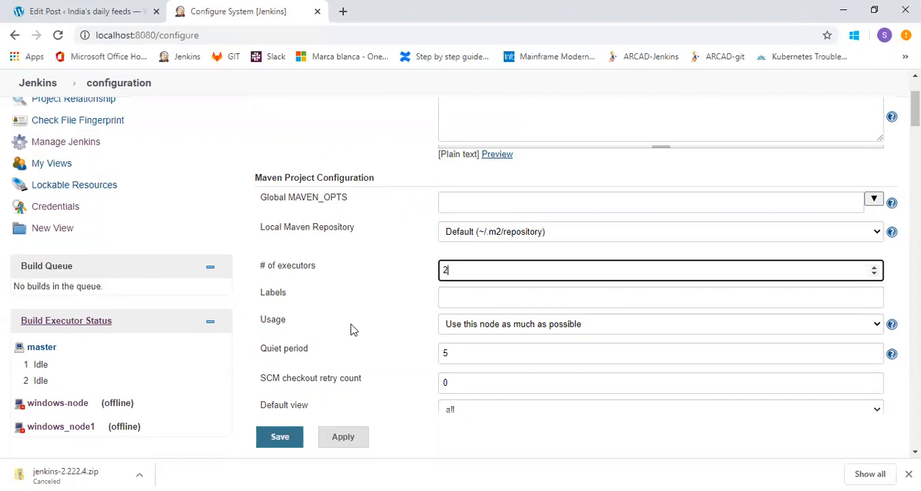
scroll(461, 274, down, 2)
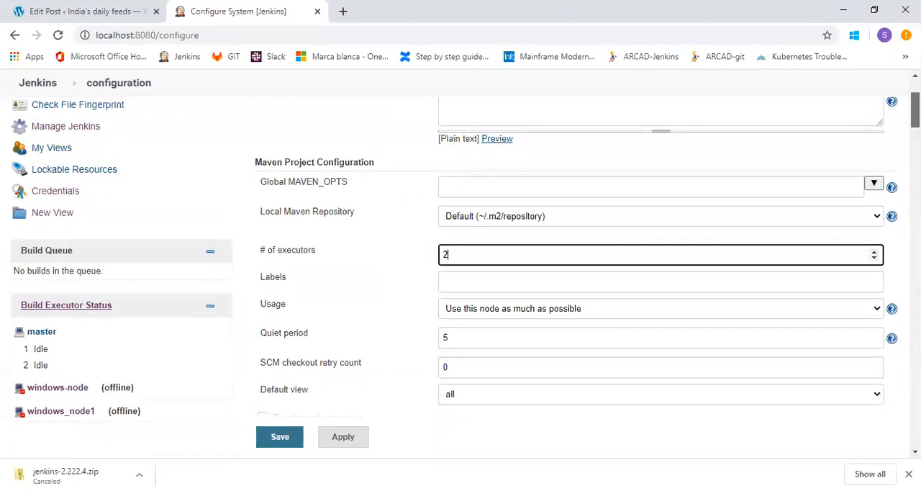
scroll(374, 288, down, 2)
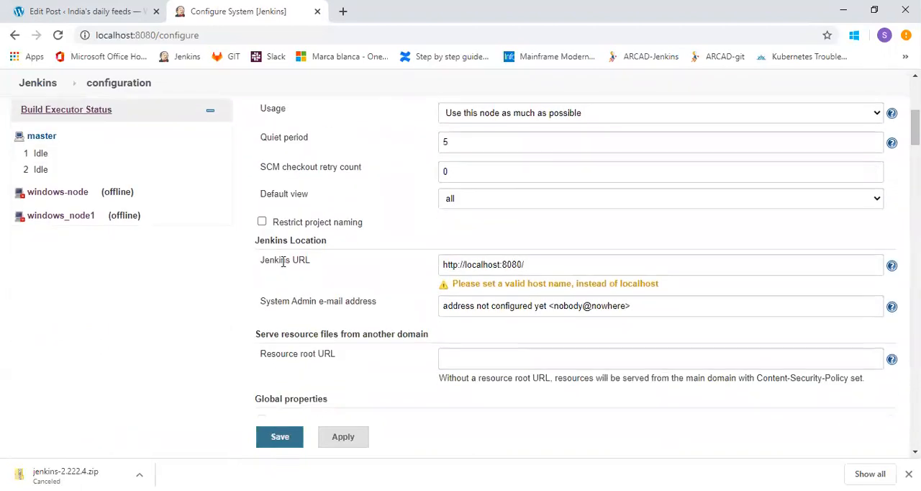
click(528, 264)
triple_click(459, 266)
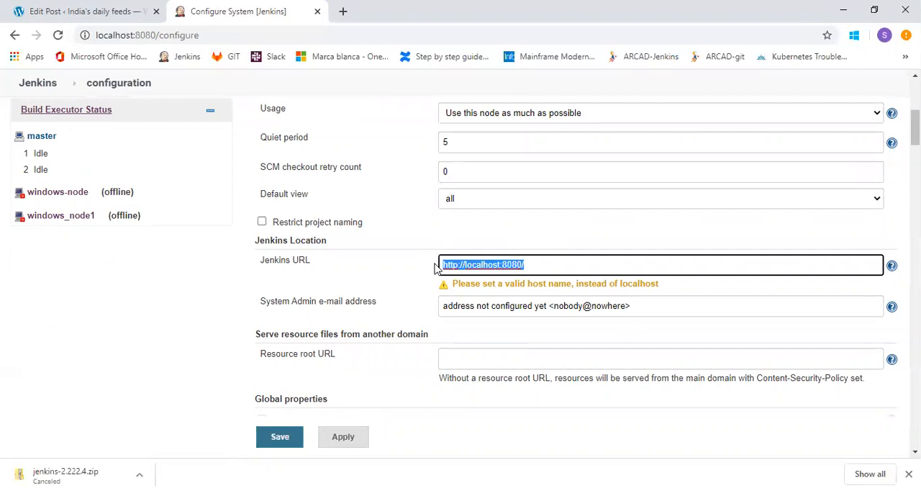
click(552, 261)
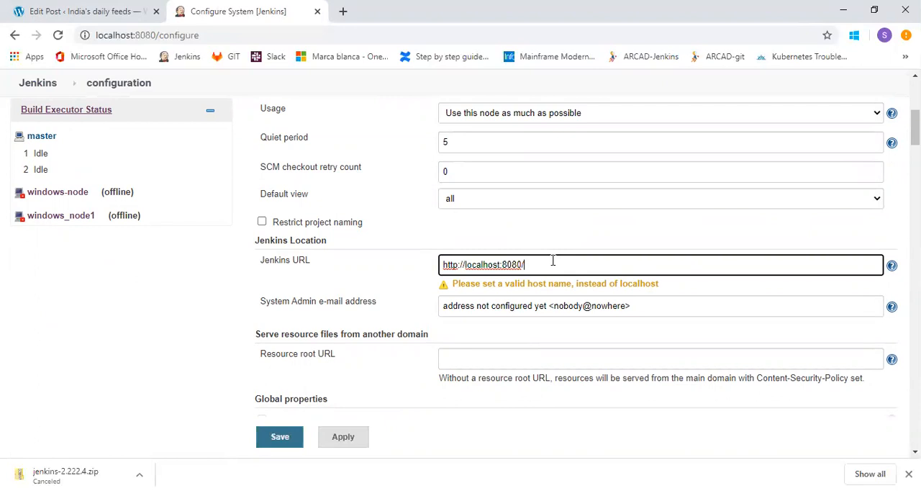
triple_click(443, 266)
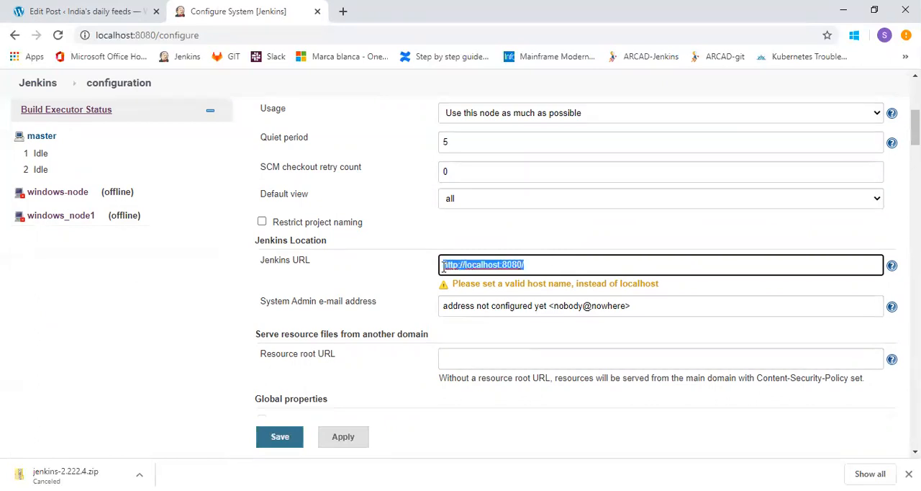
click(643, 246)
Examine the JAVA_HOME global environment variable and the SonarQube server installation settings.
drag(916, 128, 916, 146)
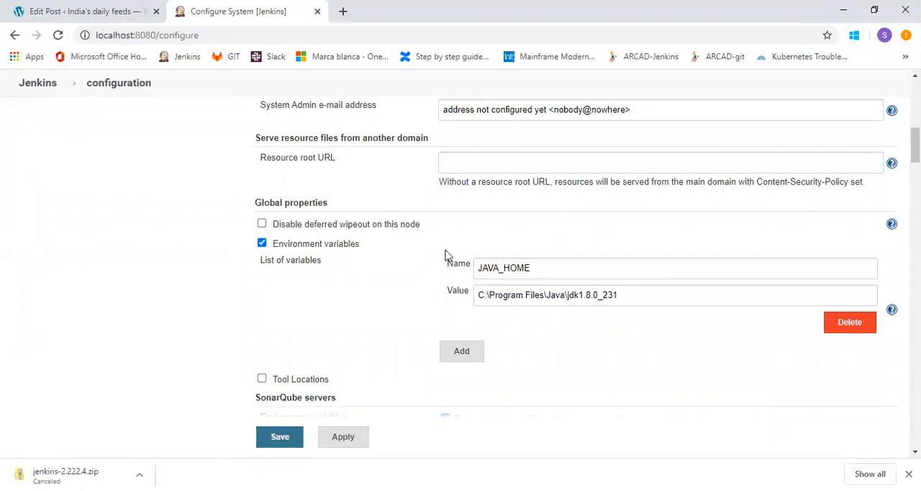
click(540, 264)
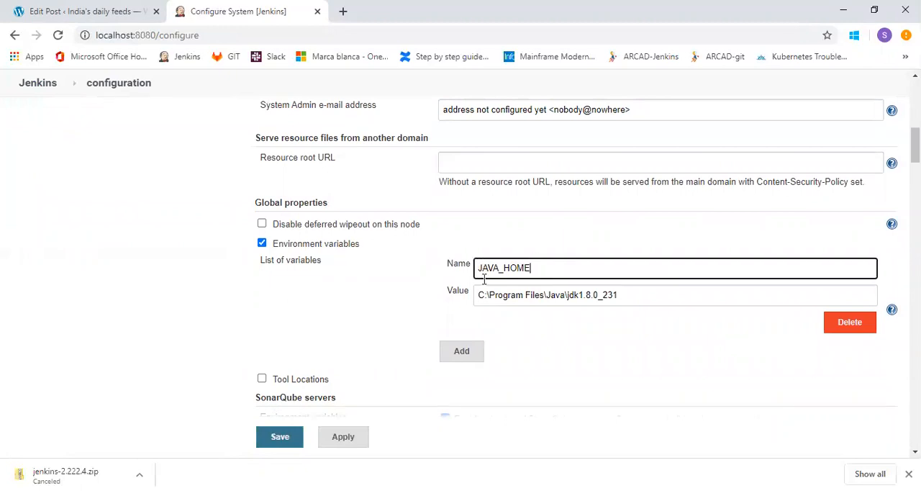
click(621, 294)
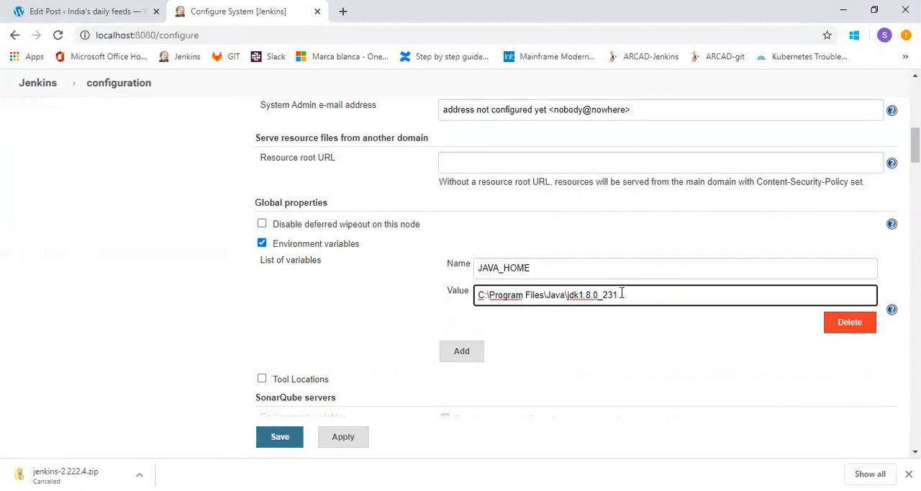
key(ctrl+a)
click(623, 335)
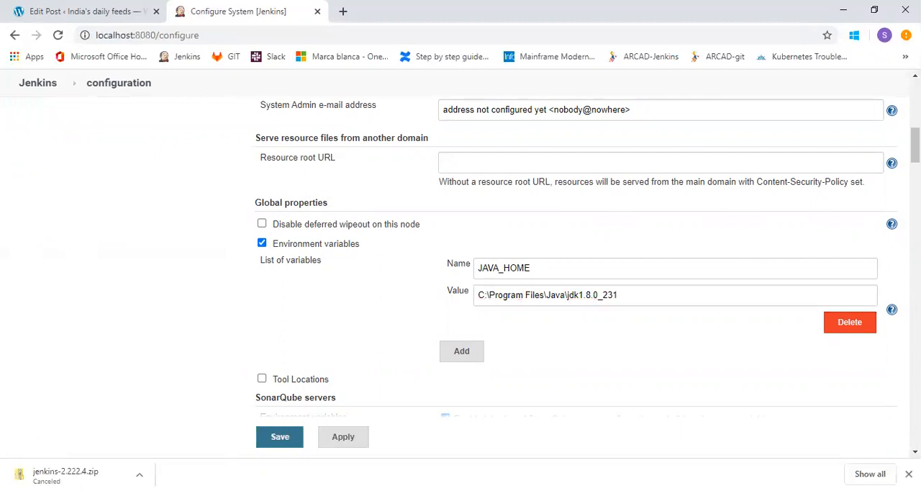
scroll(576, 259, down, 3)
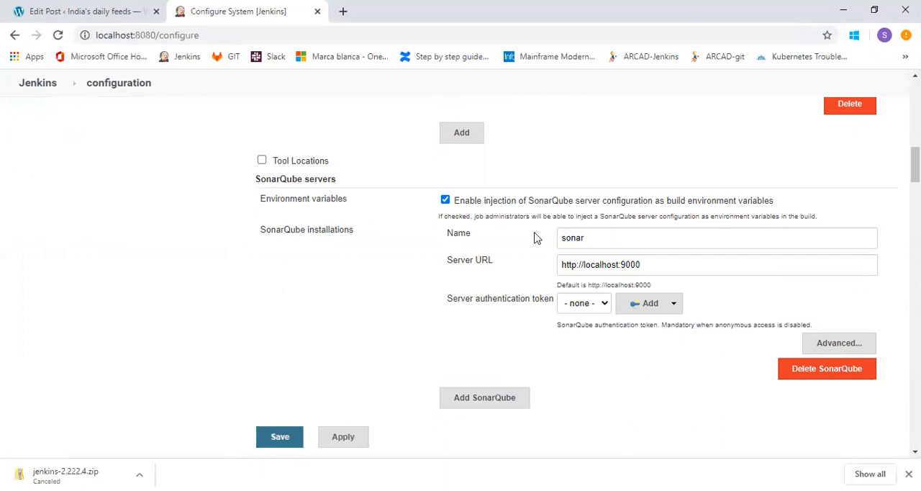
click(628, 234)
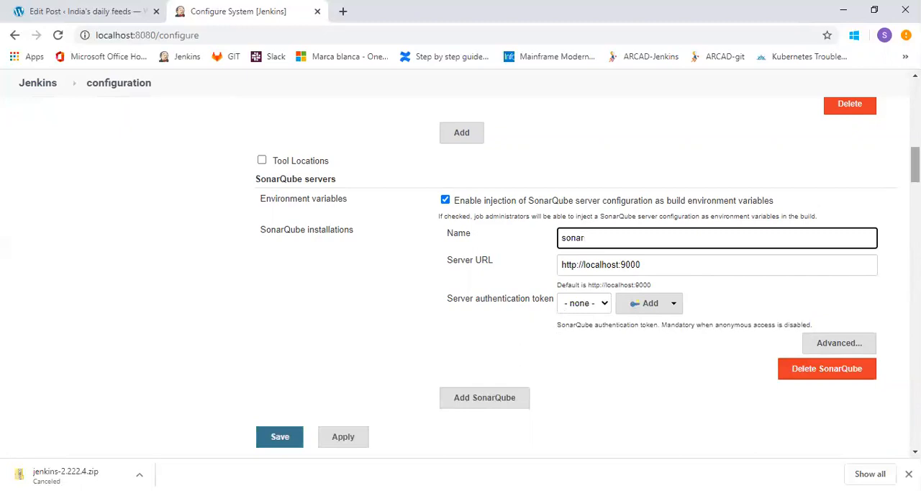
Examine the display name and server URL of the Nexus Repository Manager 3.x server under Sonatype Nexus.
scroll(576, 259, down, 3)
scroll(576, 259, down, 4)
scroll(575, 259, down, 4)
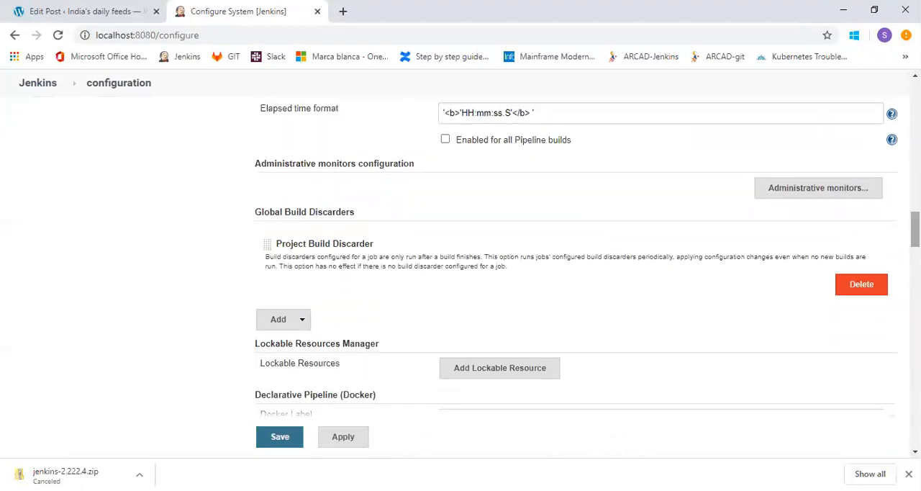
scroll(576, 259, down, 5)
scroll(576, 259, down, 5)
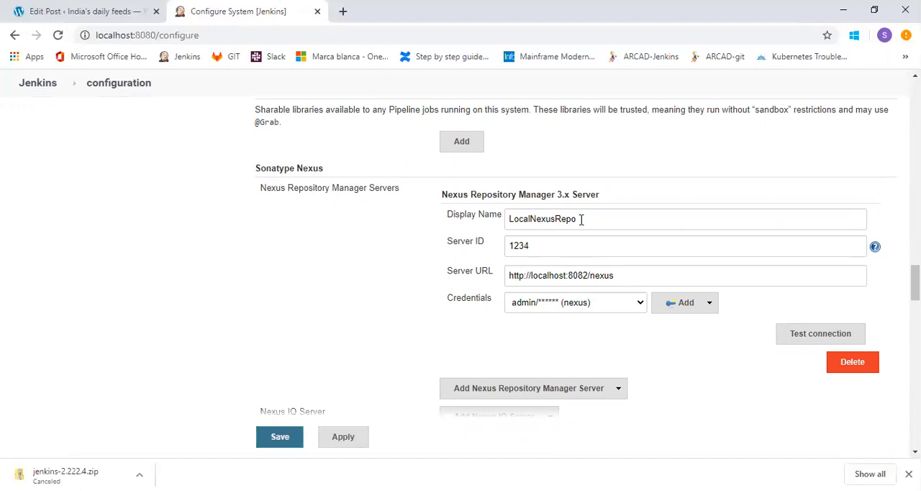
click(534, 218)
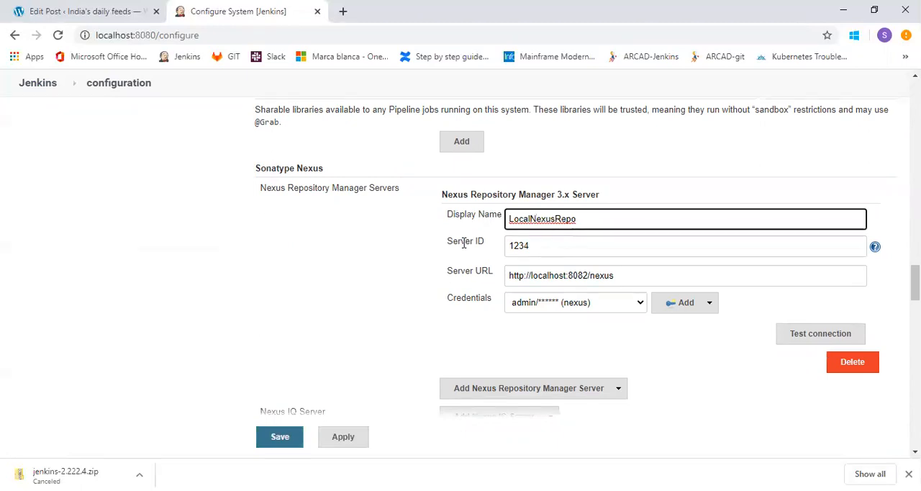
drag(620, 275, 502, 275)
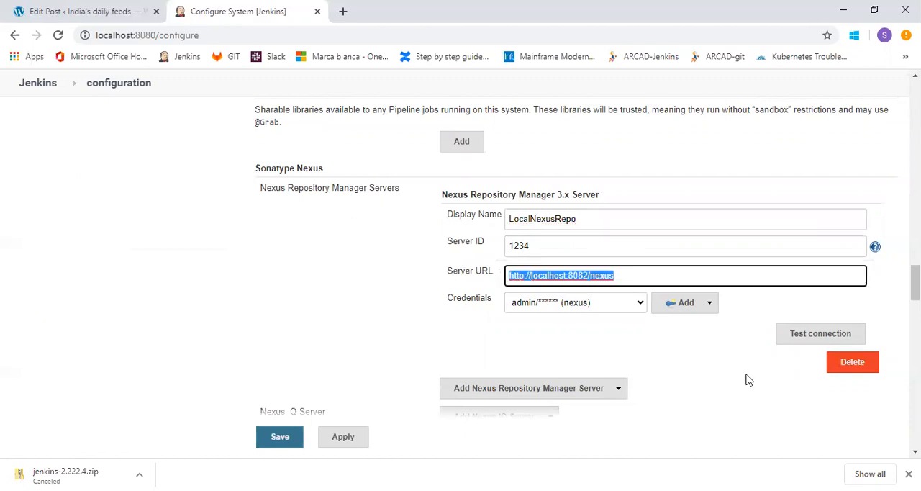
Check the SMTP server under E-mail Notification and expand that section's advanced settings.
scroll(916, 288, down, 3)
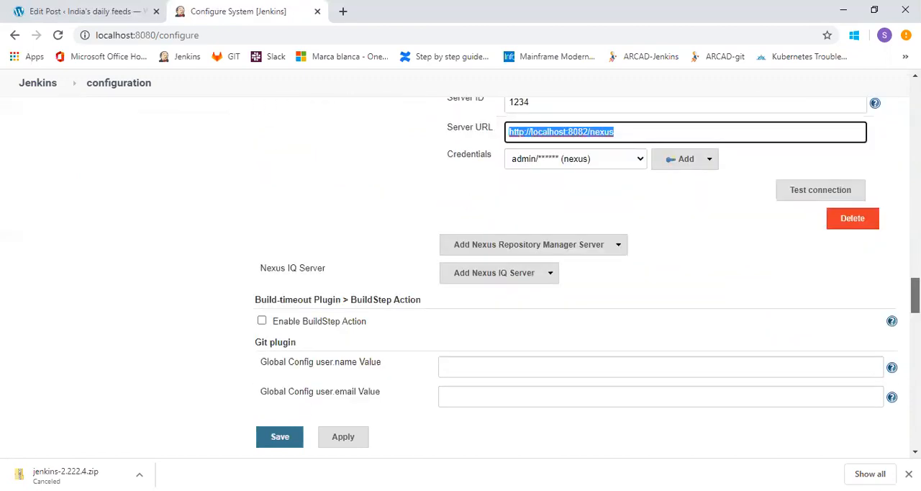
drag(915, 298, 916, 405)
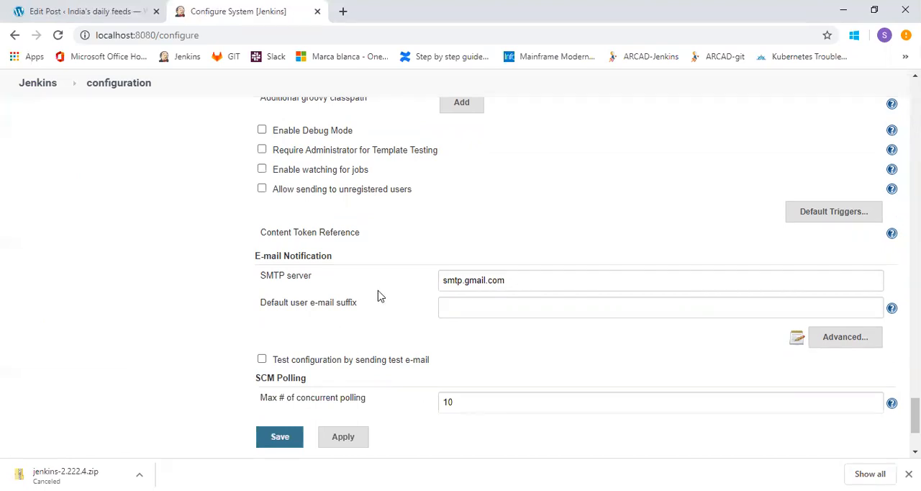
double_click(545, 279)
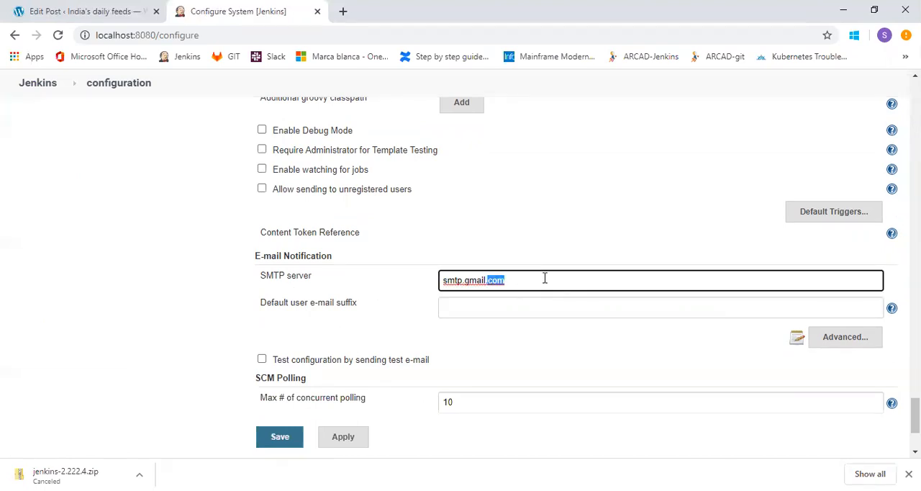
click(708, 249)
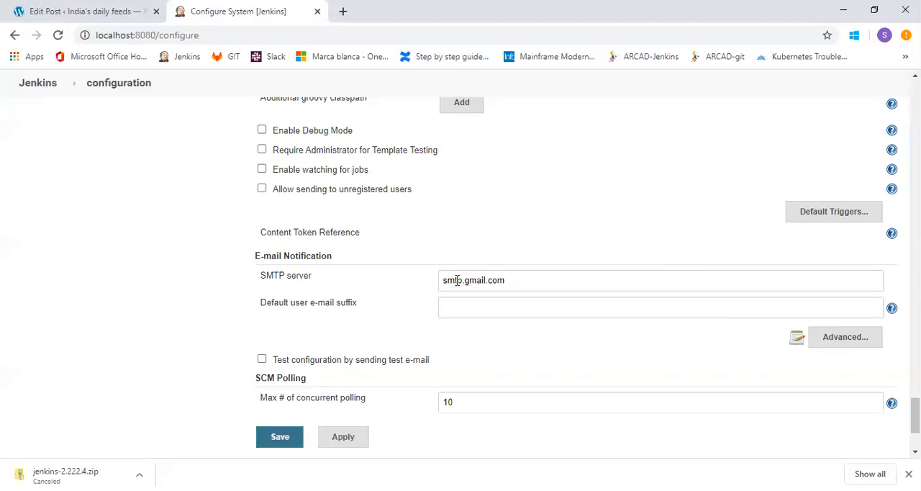
click(836, 339)
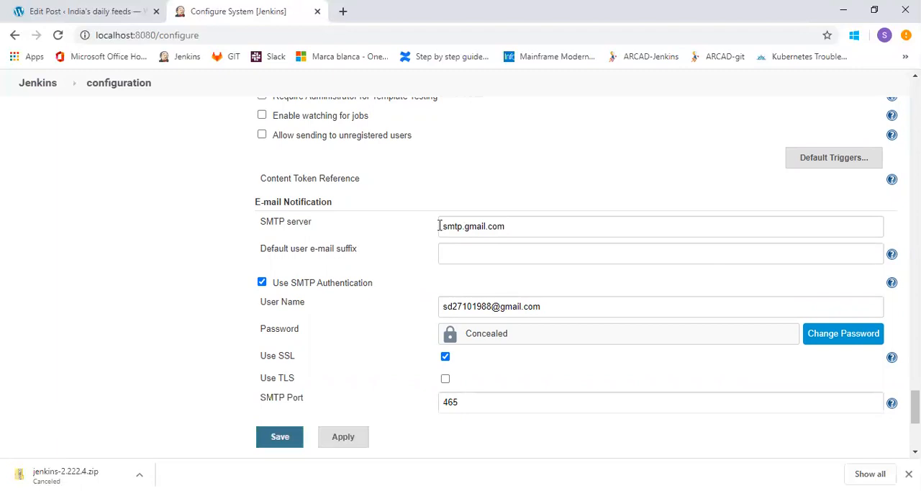
Review the SMTP server, authentication user name, SMTP port and reply-to address in the E-mail Notification settings.
drag(441, 224, 511, 225)
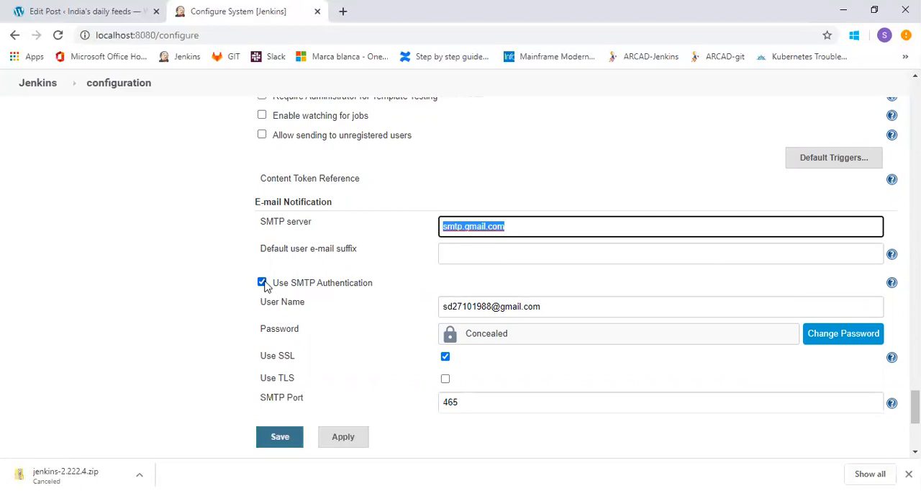
click(546, 304)
double_click(546, 305)
click(420, 309)
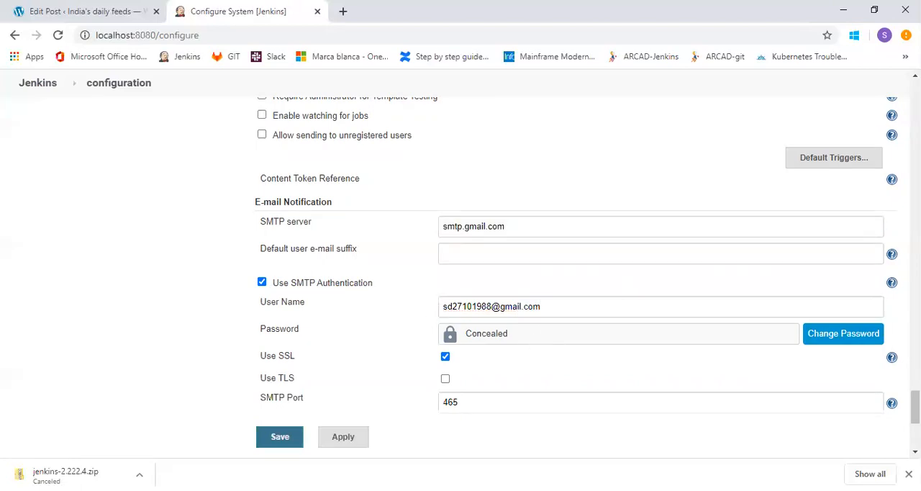
scroll(586, 265, down, 3)
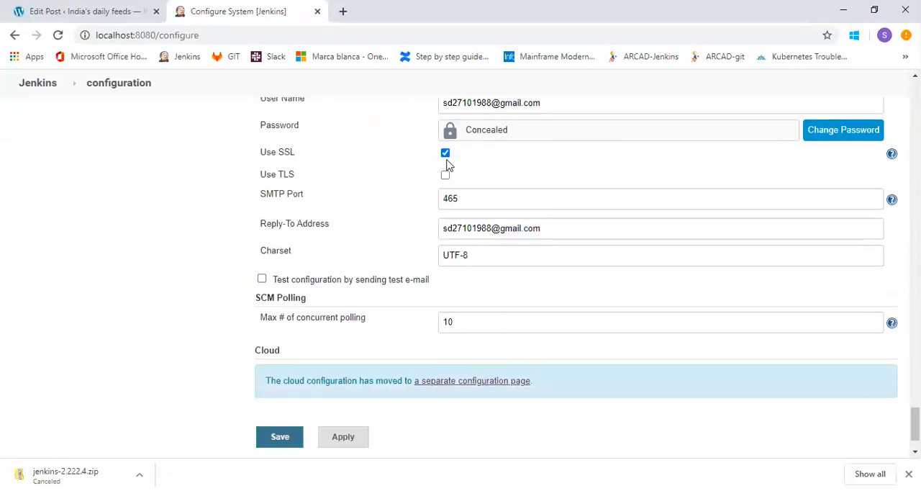
click(469, 196)
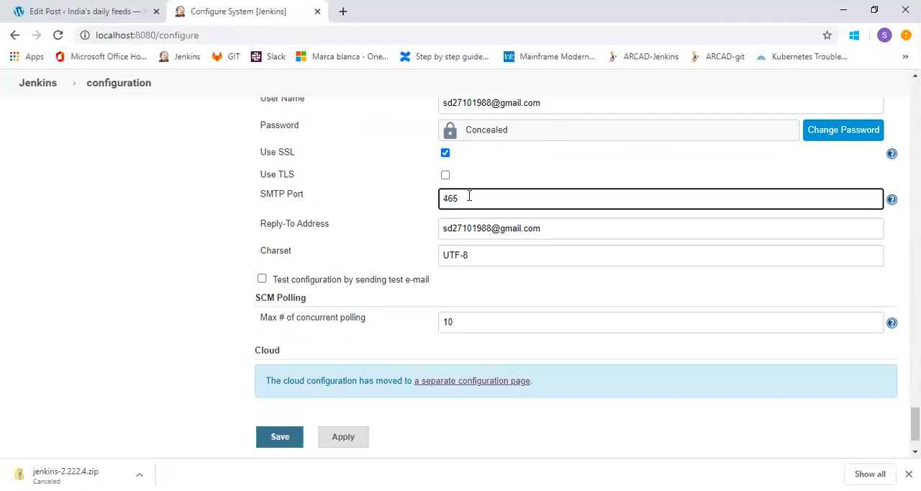
click(372, 241)
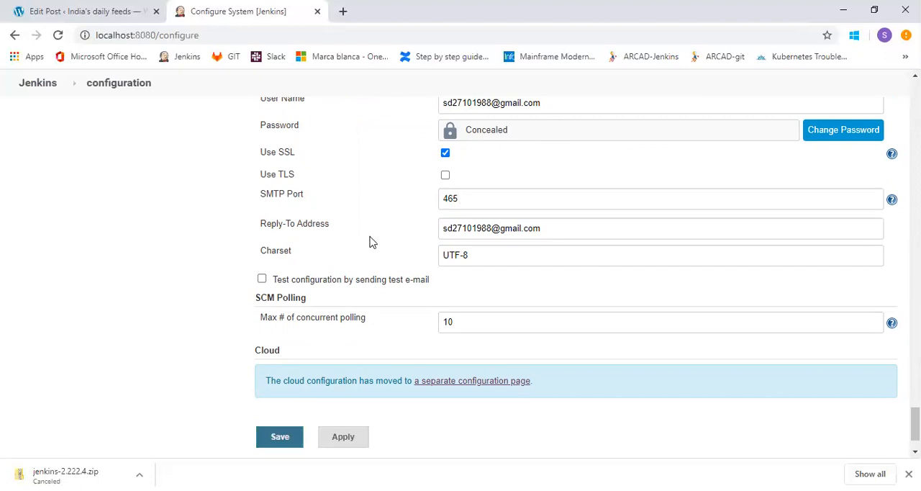
double_click(487, 231)
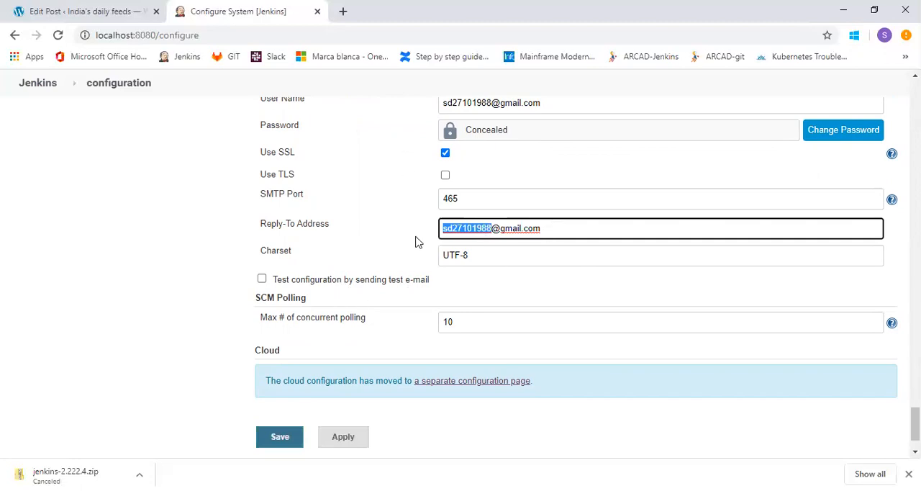
Enable the e-mail configuration test, use the reply-to address as the test recipient, and send the test e-mail.
click(262, 279)
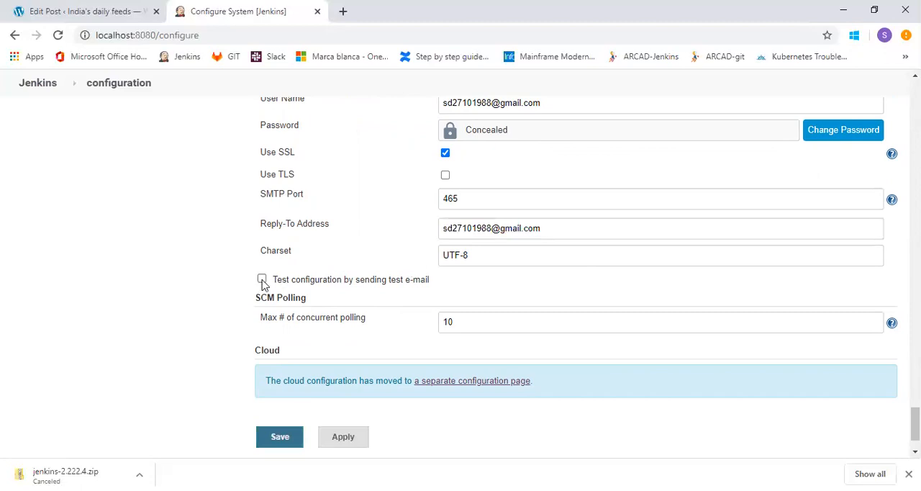
click(471, 293)
drag(443, 228, 562, 237)
key(ctrl+c)
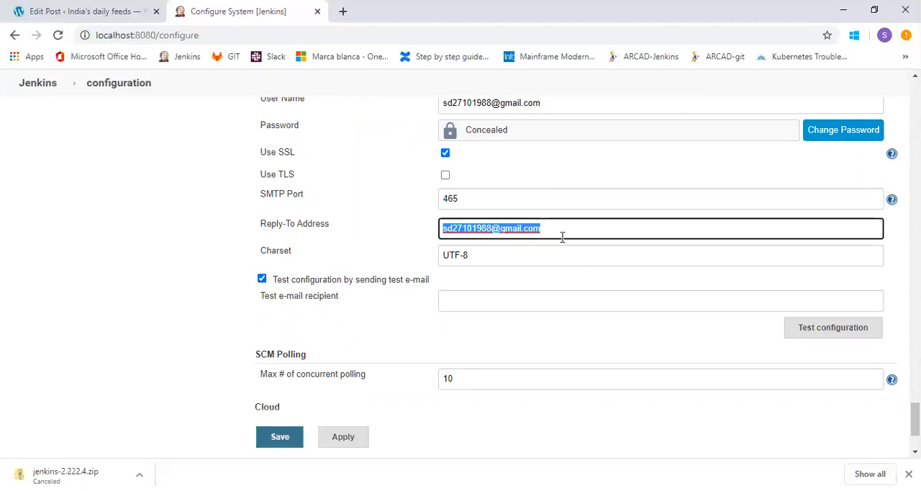
click(544, 300)
key(ctrl+v)
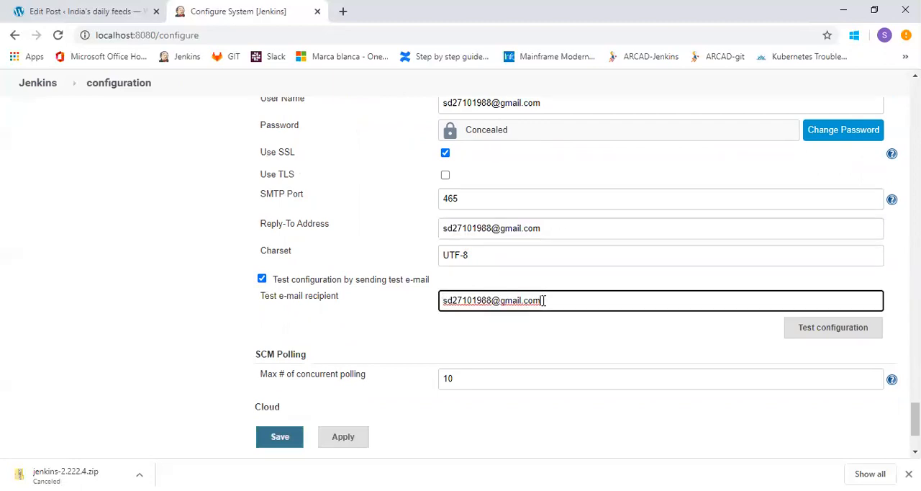
click(838, 333)
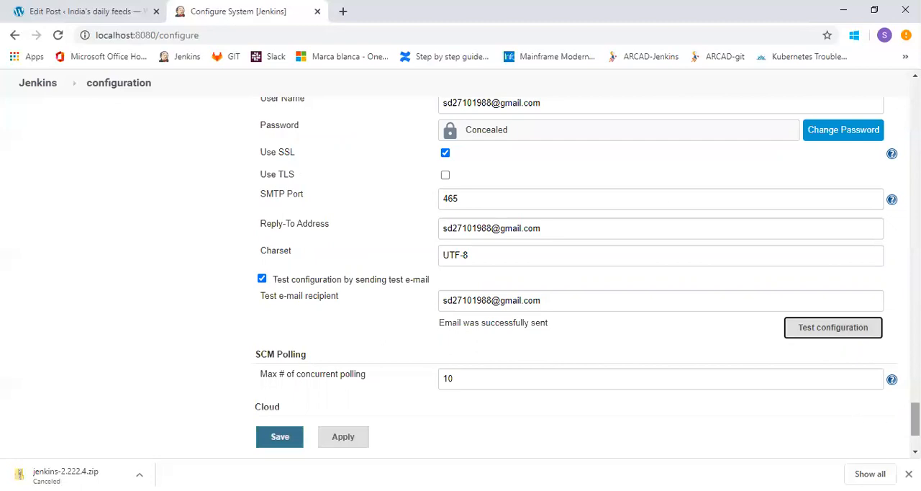
Leave the Configure System page without saving and open Configure Global Security from Manage Jenkins.
mouse_move(916, 419)
mouse_down()
mouse_move(915, 410)
mouse_move(915, 429)
mouse_up()
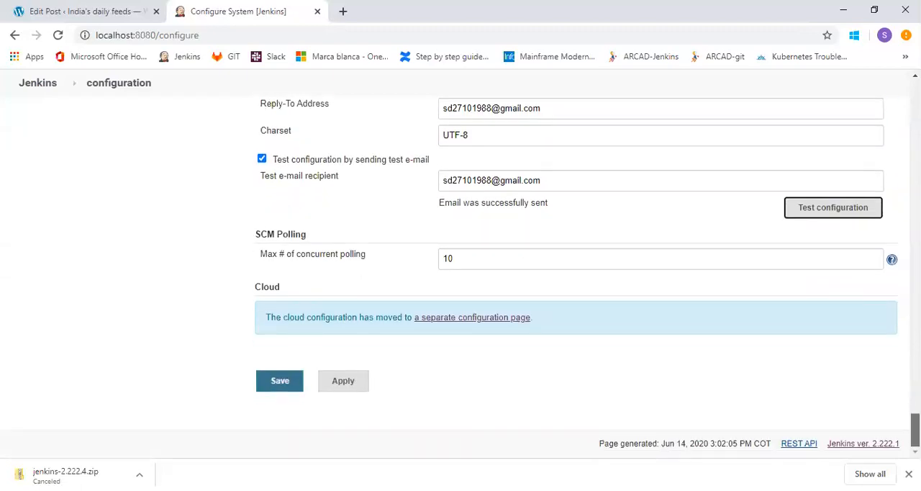
drag(915, 430, 915, 94)
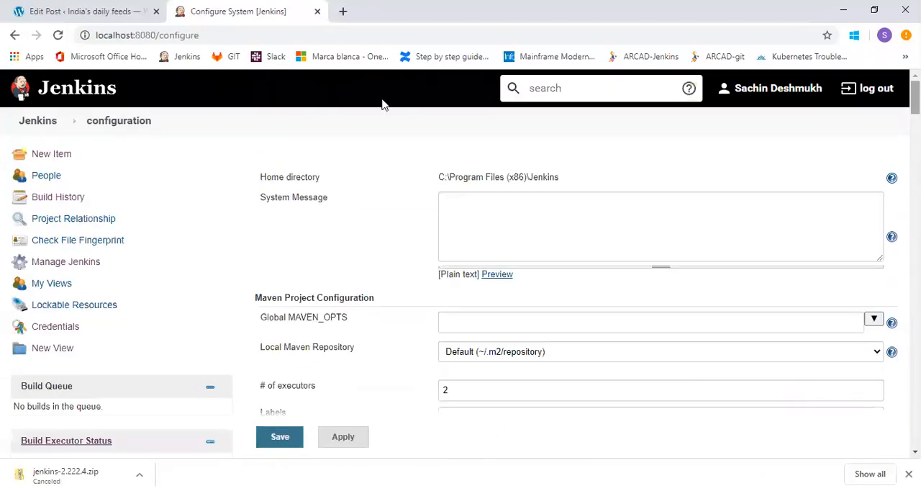
click(49, 126)
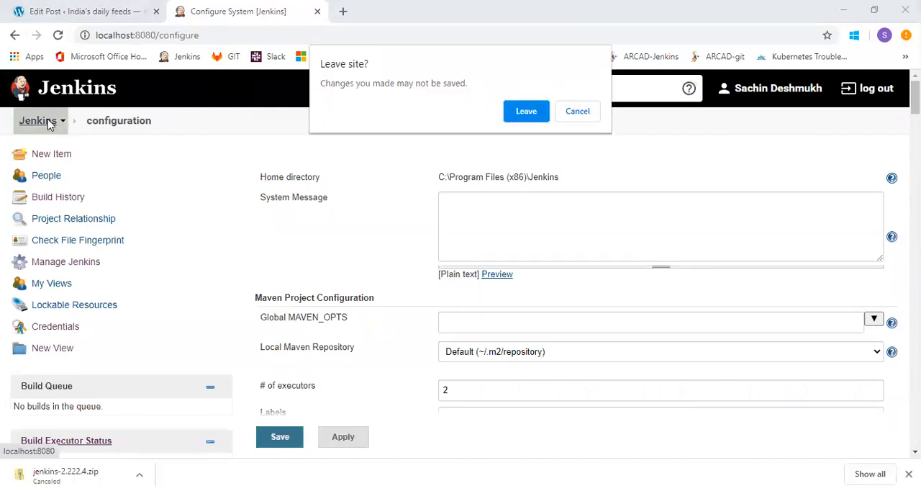
click(521, 110)
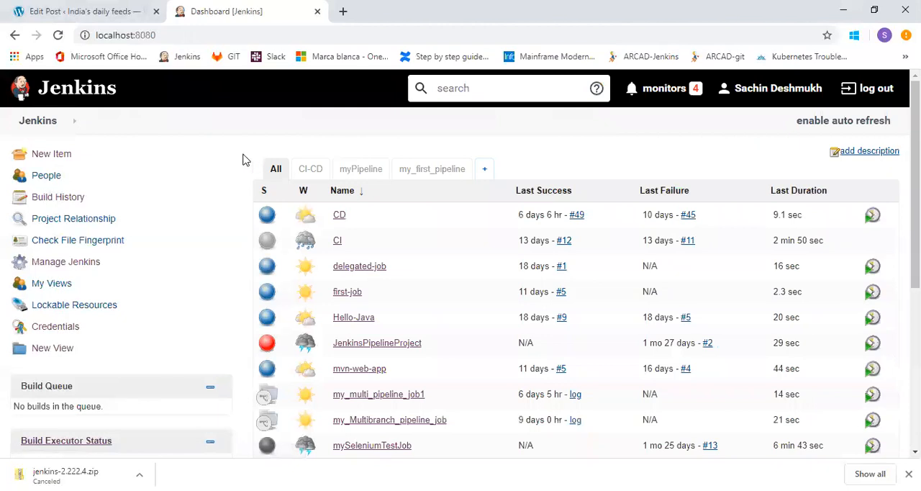
click(80, 264)
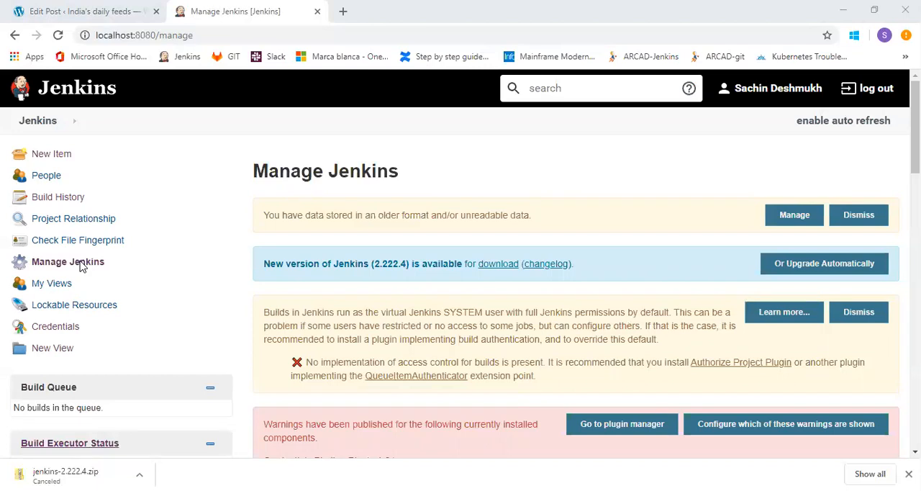
click(914, 127)
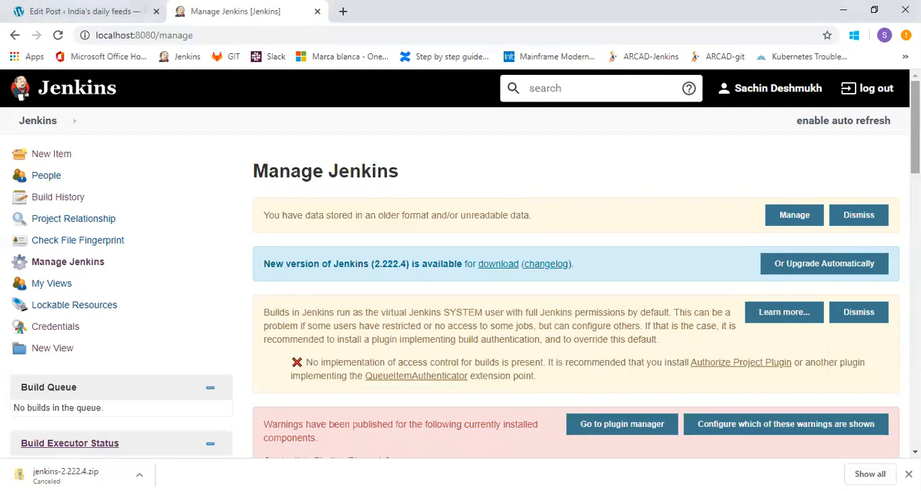
scroll(461, 277, down, 6)
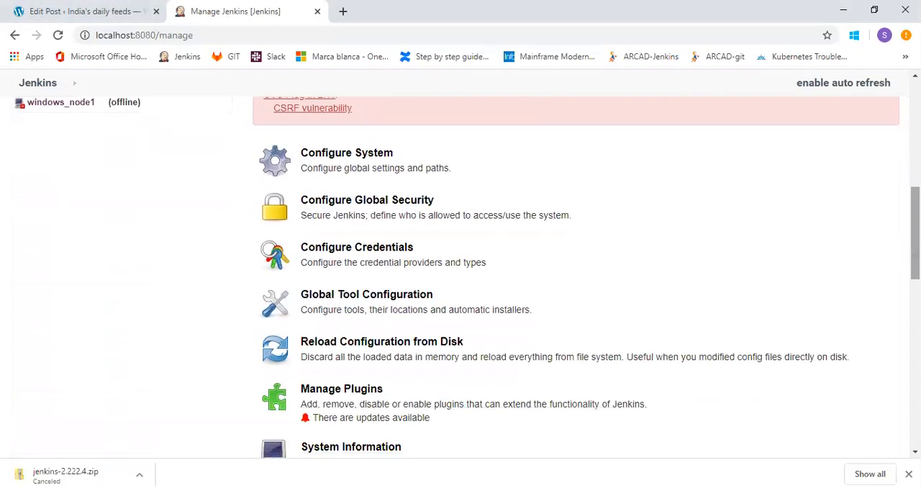
click(394, 208)
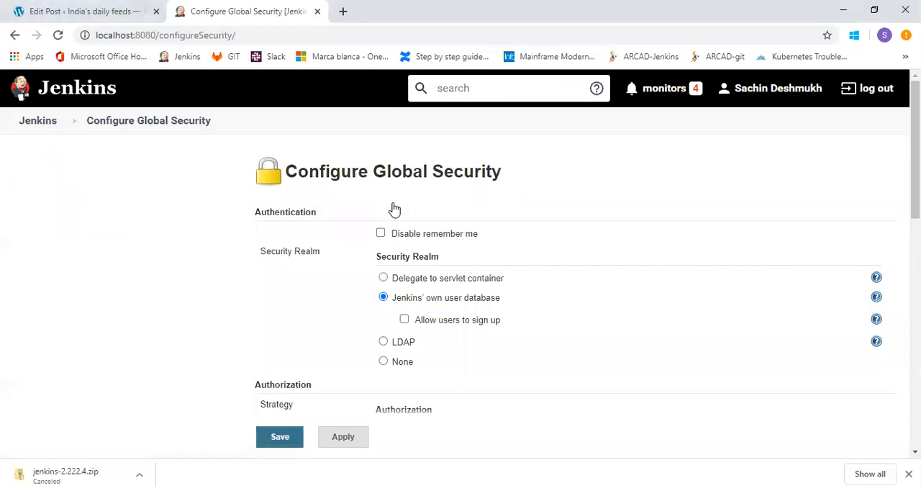
Switch the security realm to LDAP to view its advanced server configuration, and return to Jenkins' own user database.
drag(916, 149, 915, 176)
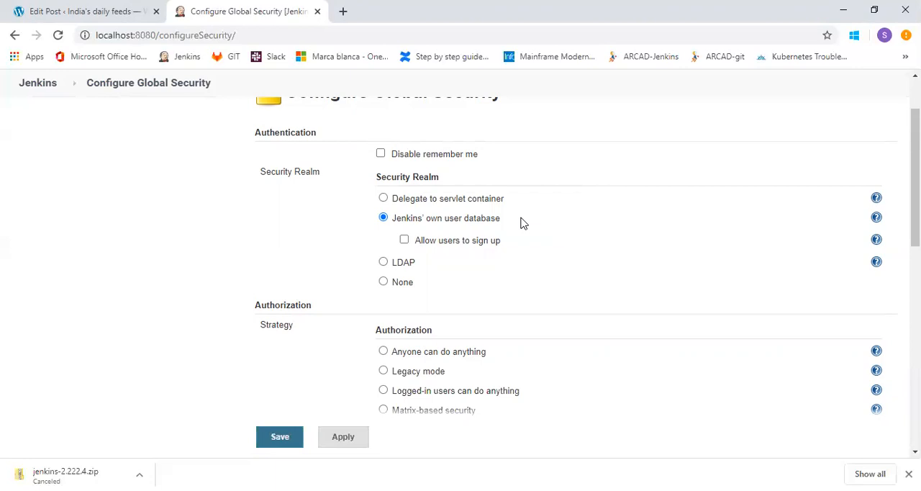
click(414, 264)
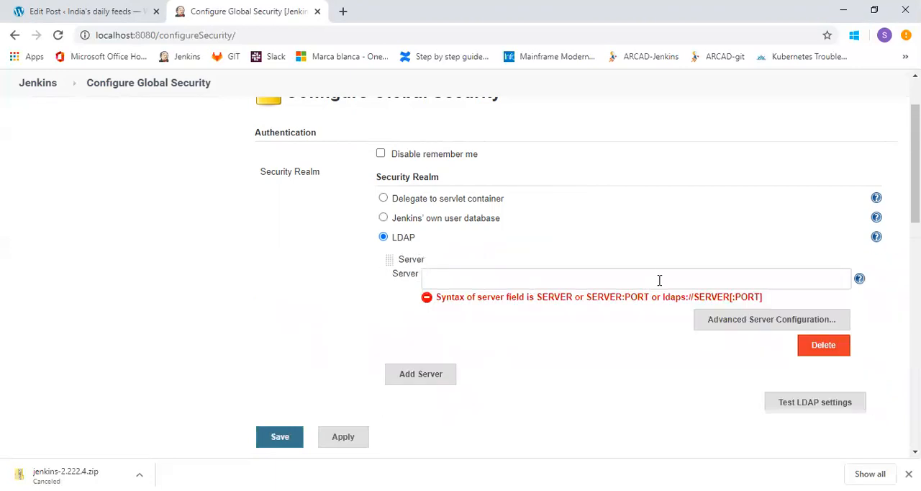
click(718, 324)
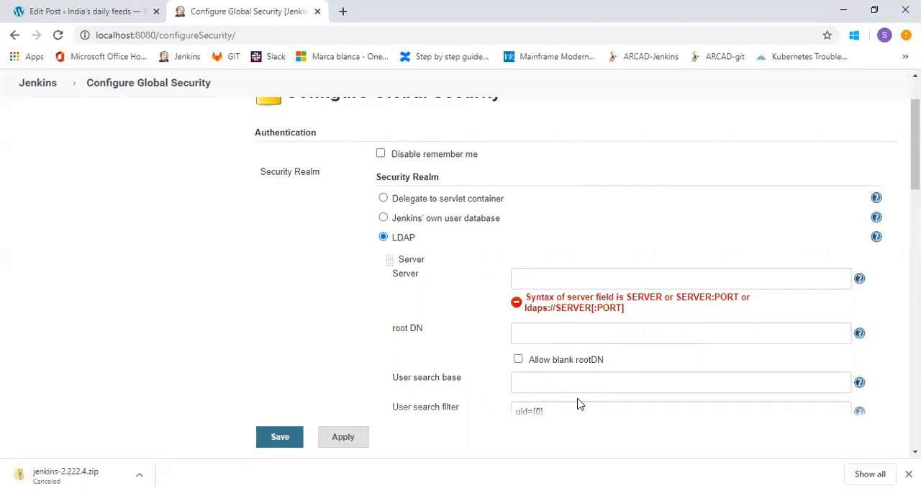
click(384, 218)
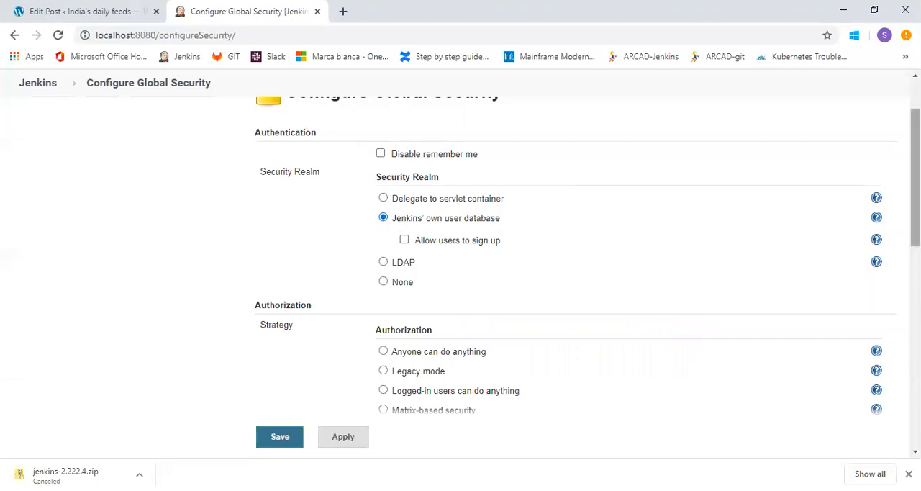
Review the authorization strategy, markup formatter, agents, CSRF protection, API token and SSH server settings in Configure Global Security.
scroll(576, 259, down, 2)
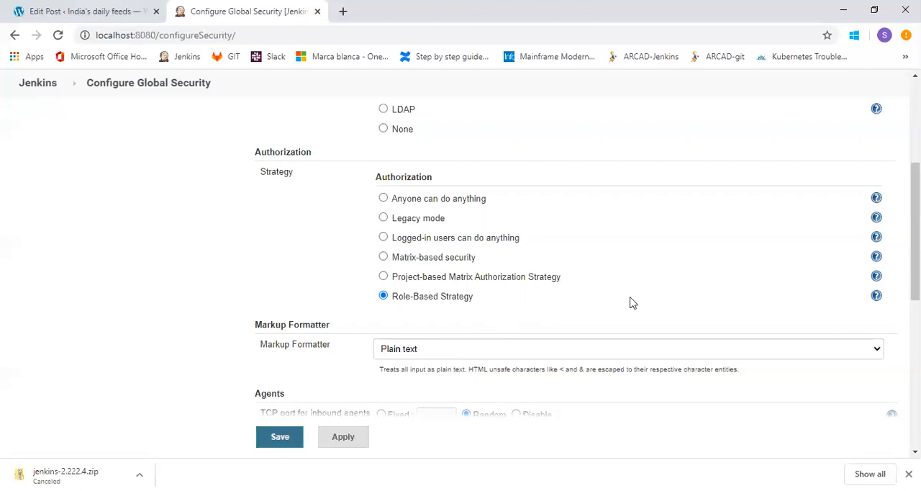
drag(915, 231, 916, 294)
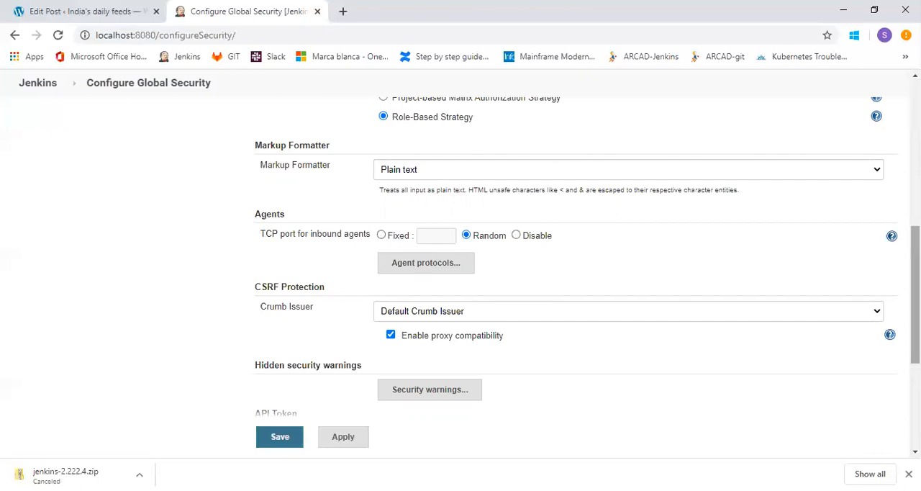
scroll(915, 295, down, 4)
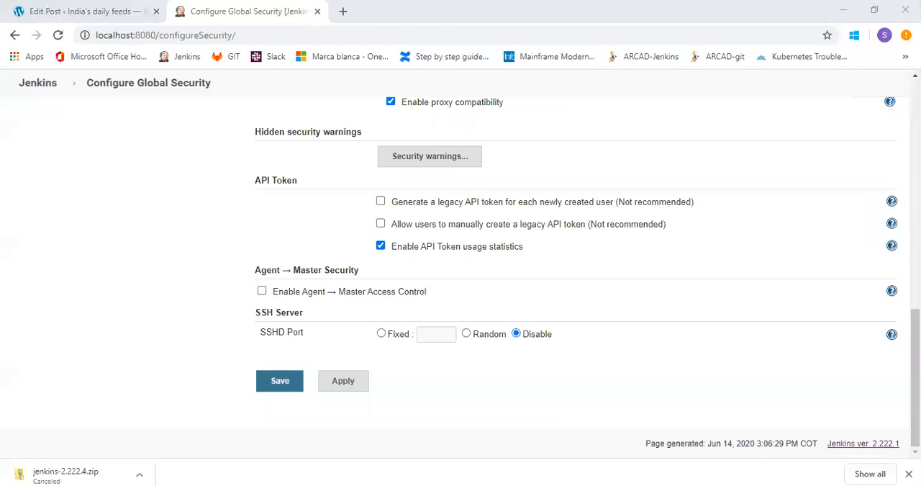
Leave Configure Global Security without saving and open Global Tool Configuration from Manage Jenkins.
click(185, 76)
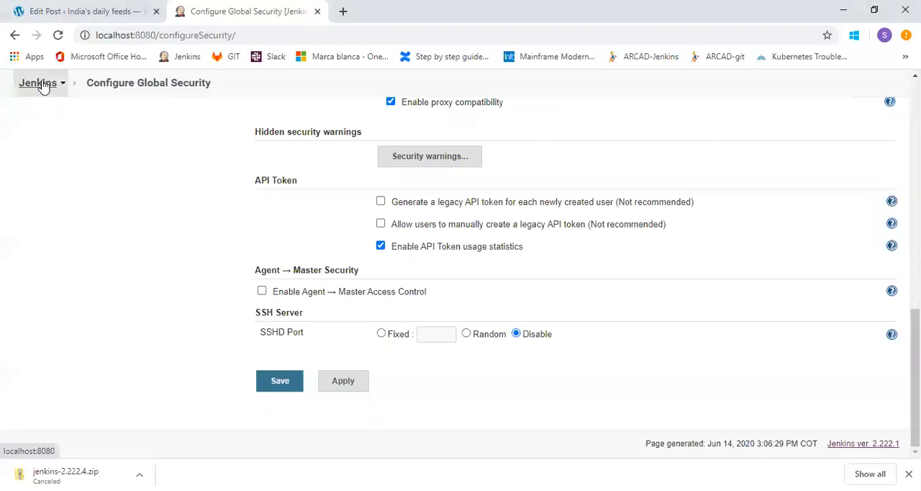
click(42, 83)
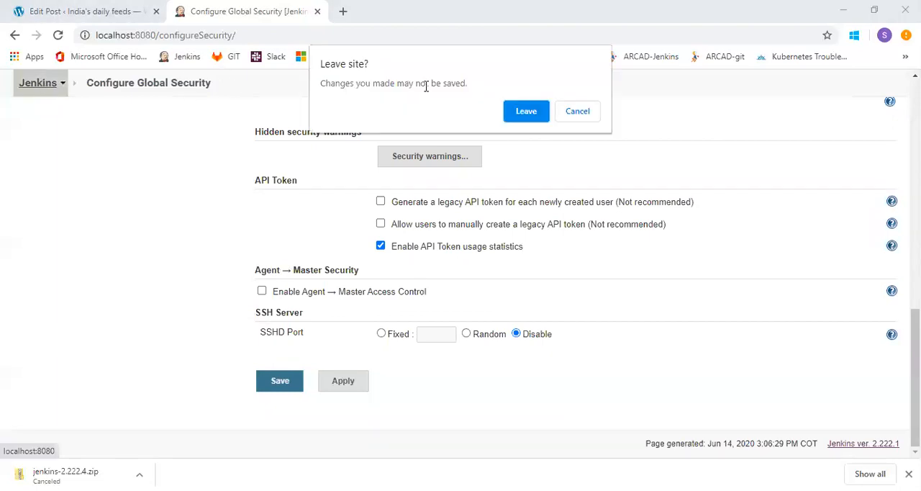
click(524, 119)
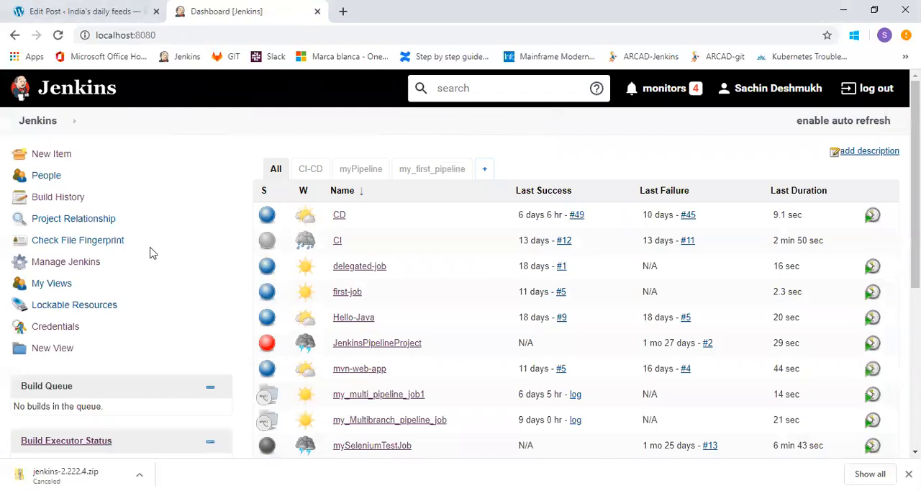
click(84, 268)
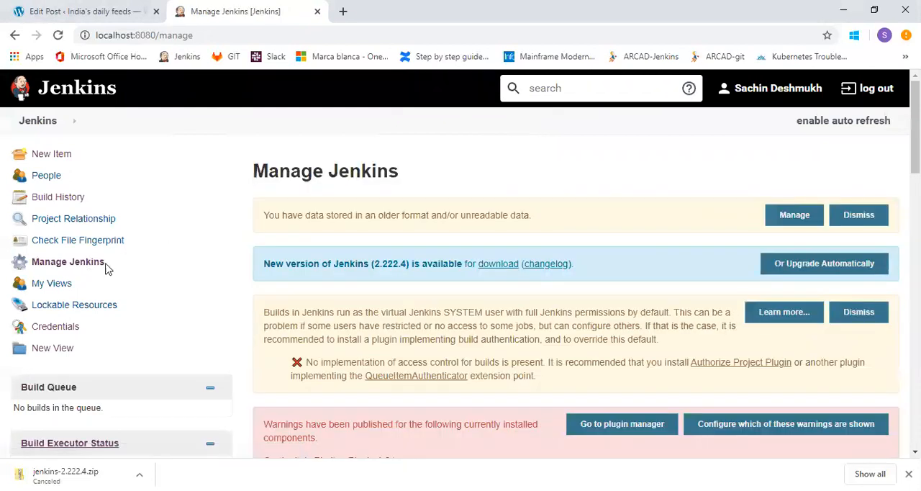
scroll(575, 288, down, 5)
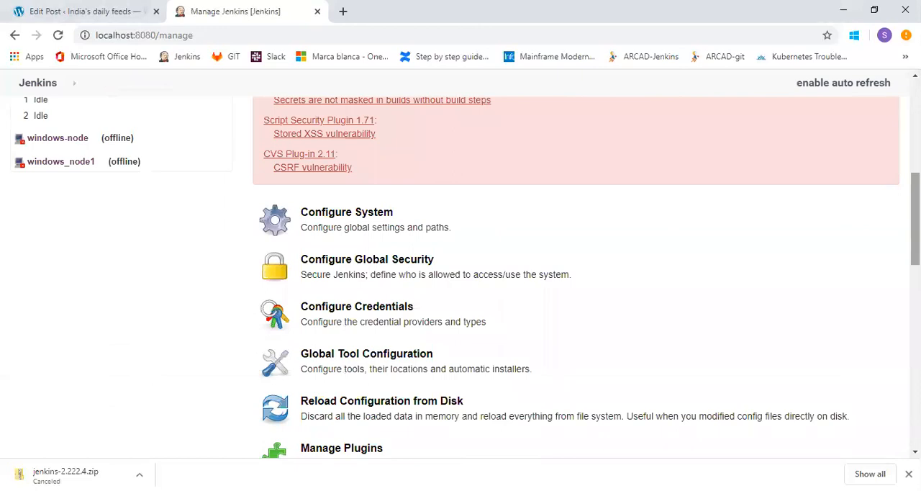
click(385, 365)
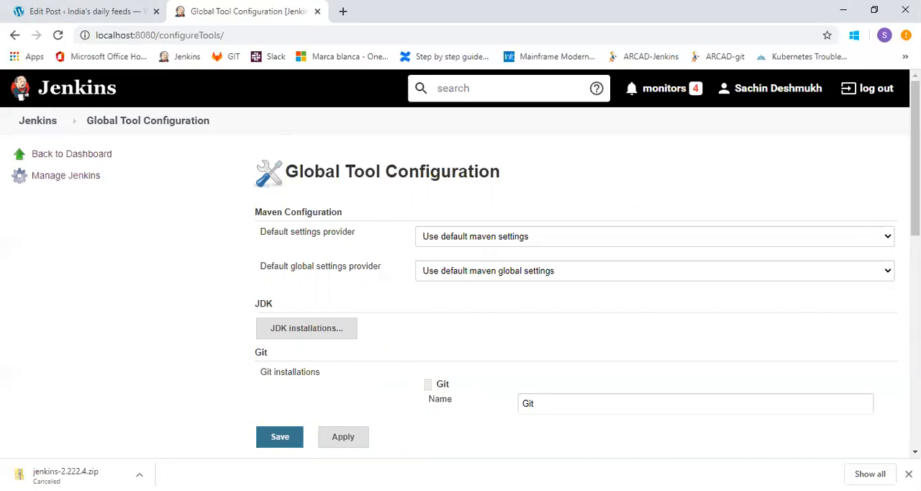
Expand the JDK installations and examine the name and JAVA_HOME path of the configured JDK.
scroll(915, 158, down, 1)
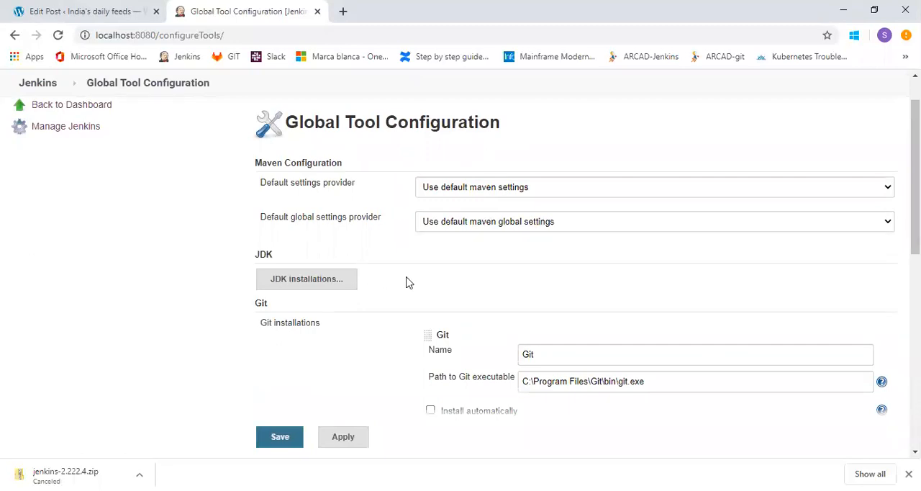
click(323, 282)
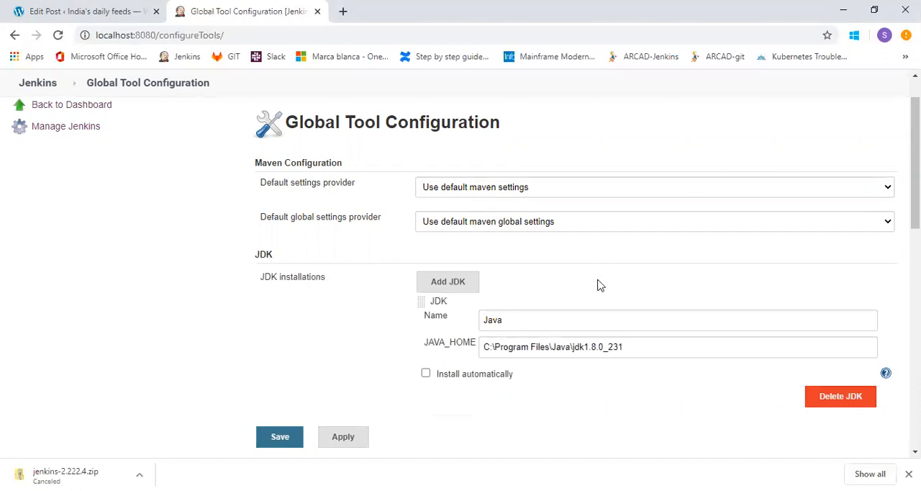
click(654, 350)
click(349, 337)
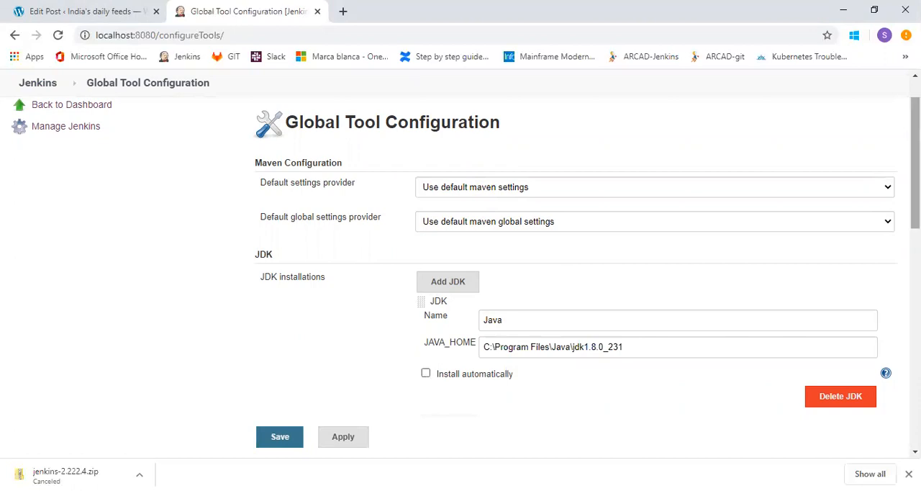
Turn on automatic installation for the JDK to view the available installer types, and turn it off again.
drag(915, 167, 915, 224)
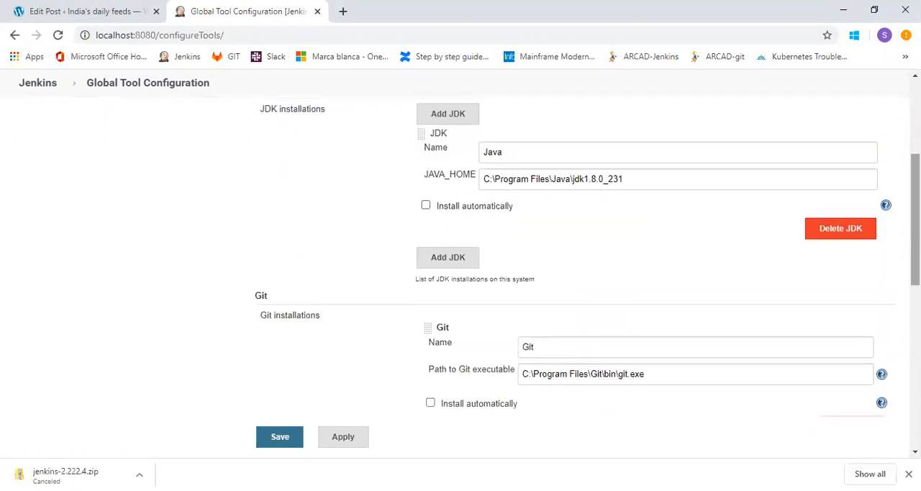
click(426, 205)
click(490, 231)
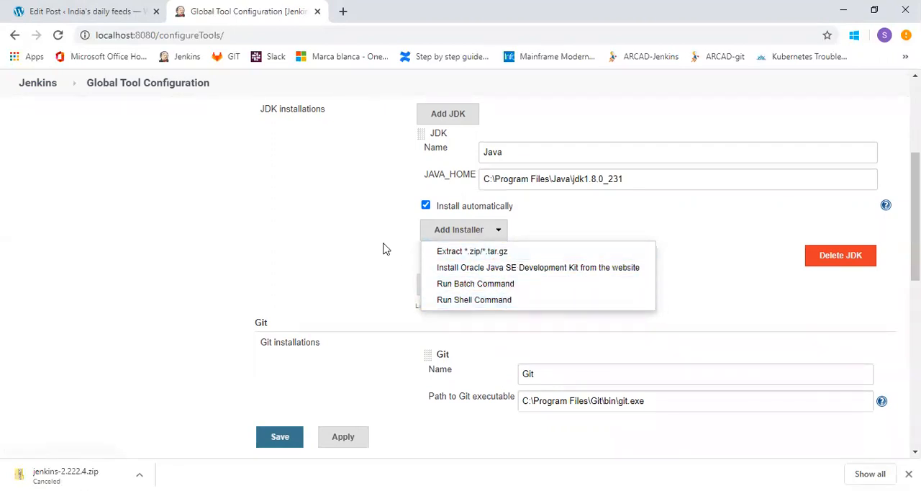
click(397, 191)
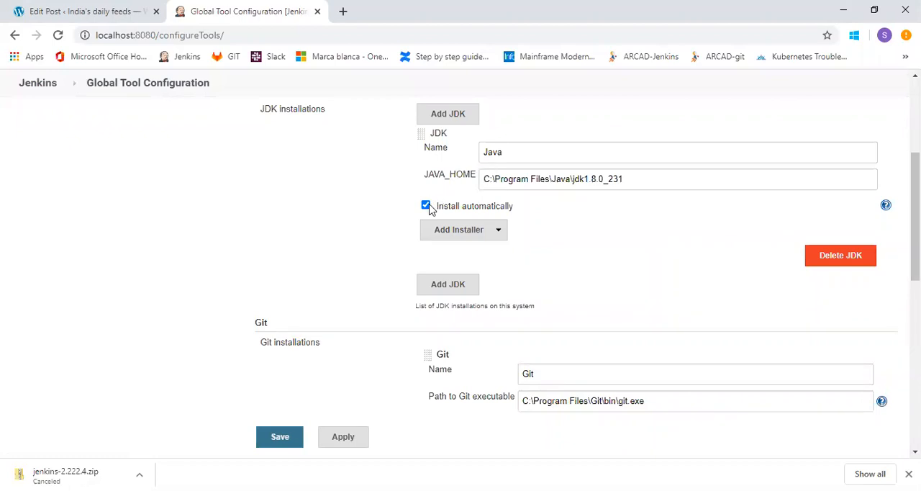
click(426, 206)
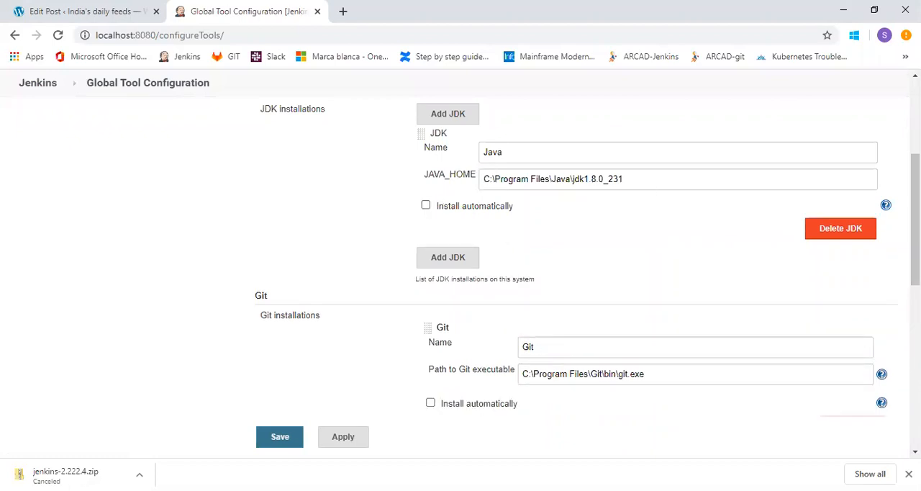
Examine the Git installation's name and the path to its executable in Global Tool Configuration.
scroll(576, 273, down, 2)
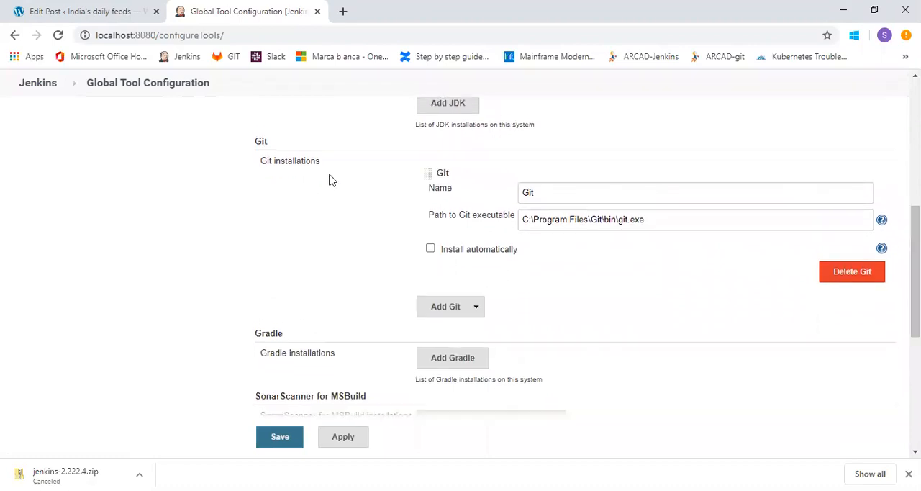
double_click(293, 146)
drag(654, 219, 516, 223)
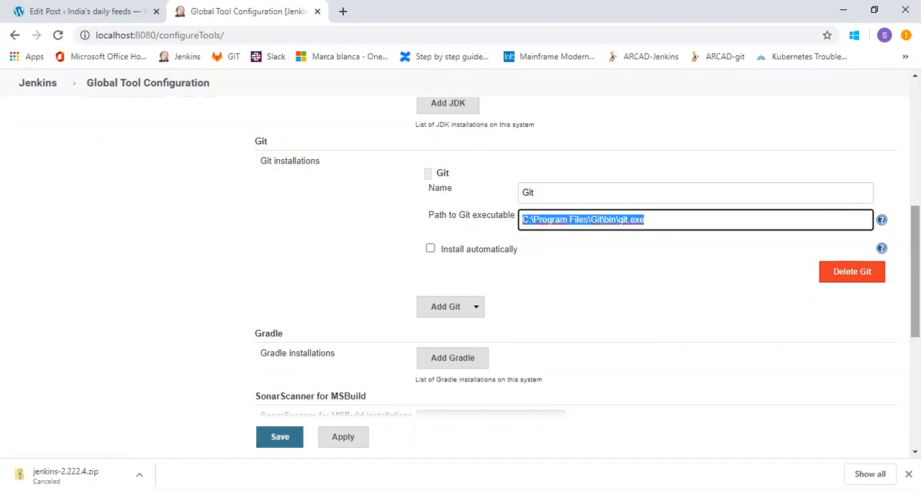
drag(915, 271, 915, 339)
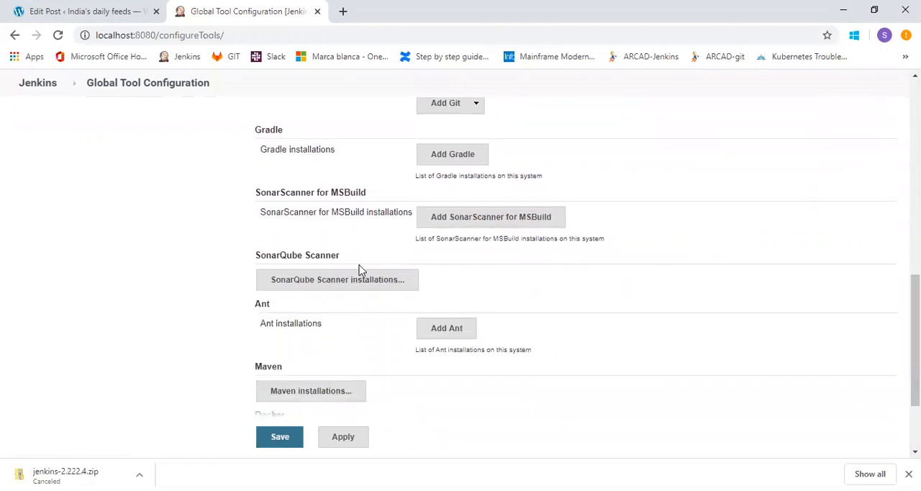
Expand the SonarQube Scanner and Maven installations and examine the scanner's name and version and Maven's name and MAVEN_HOME path.
click(343, 280)
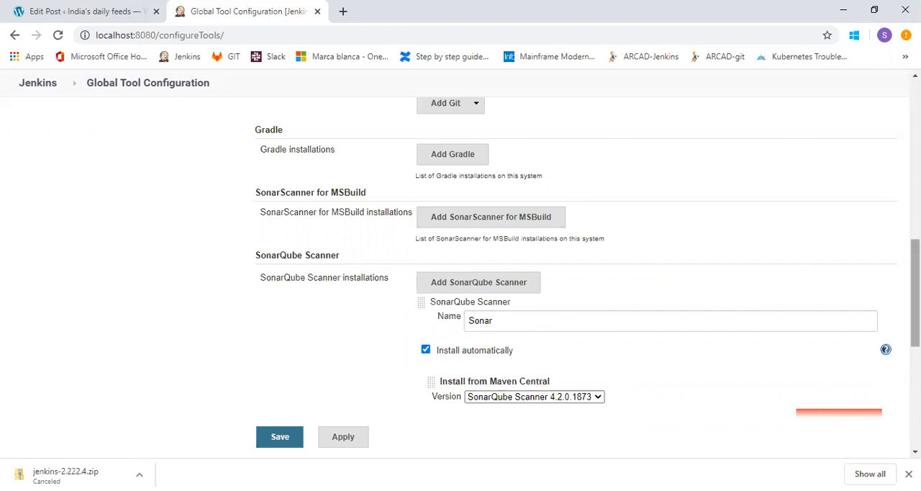
scroll(915, 295, down, 4)
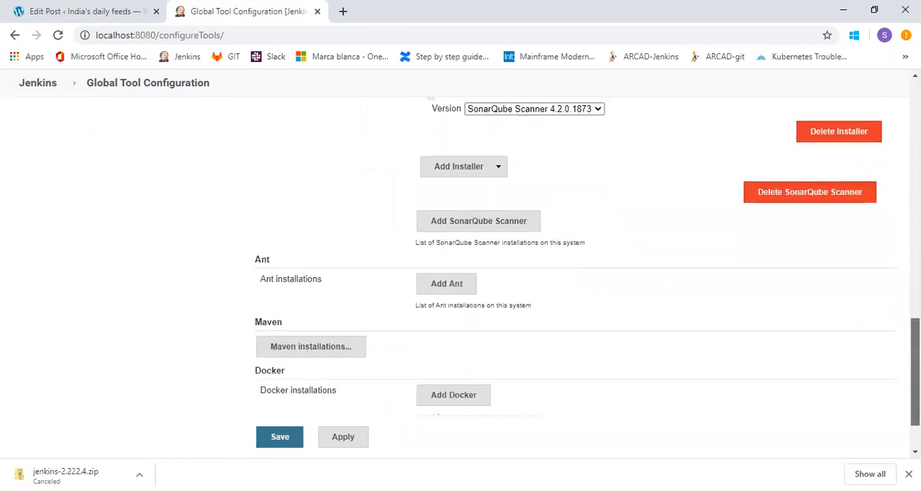
scroll(575, 260, down, 1)
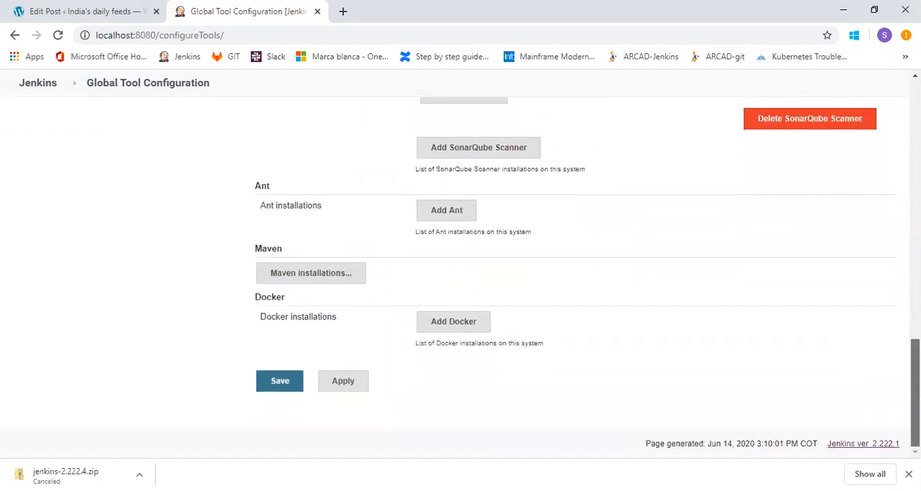
click(321, 282)
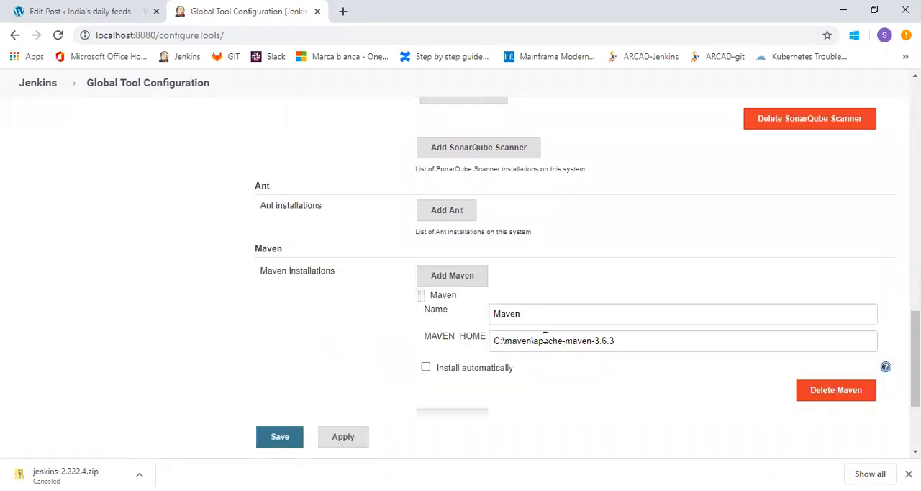
click(638, 340)
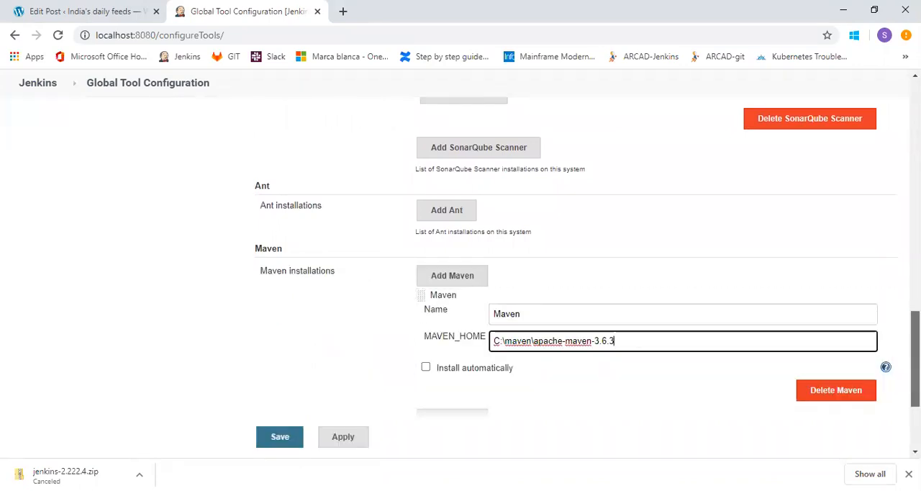
scroll(675, 333, down, 2)
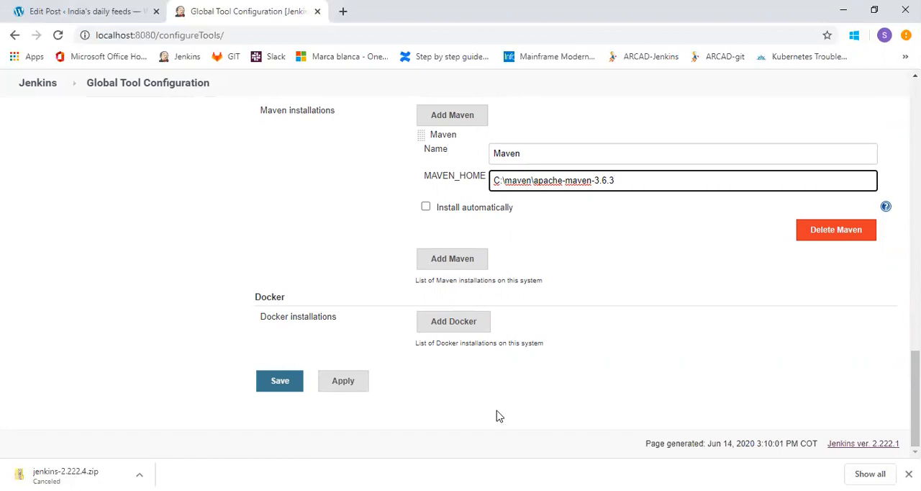
Leave Global Tool Configuration without saving and open Configure Credentials from Manage Jenkins.
click(41, 85)
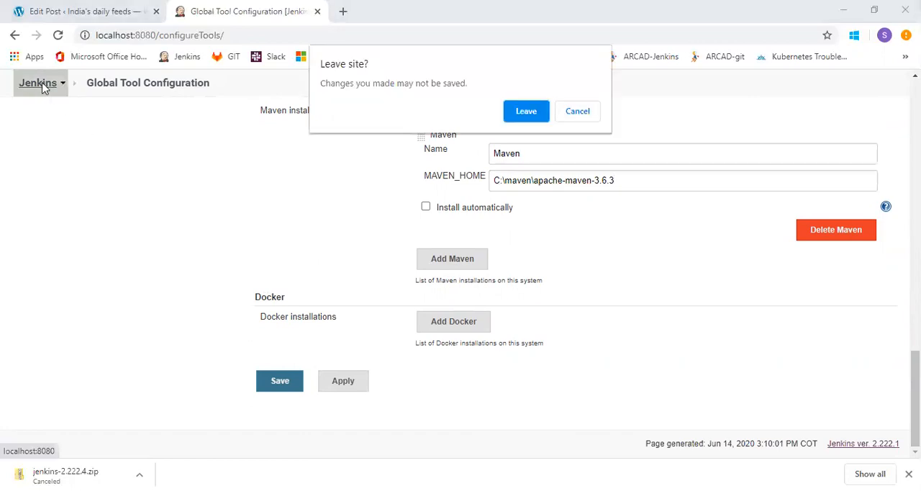
click(526, 113)
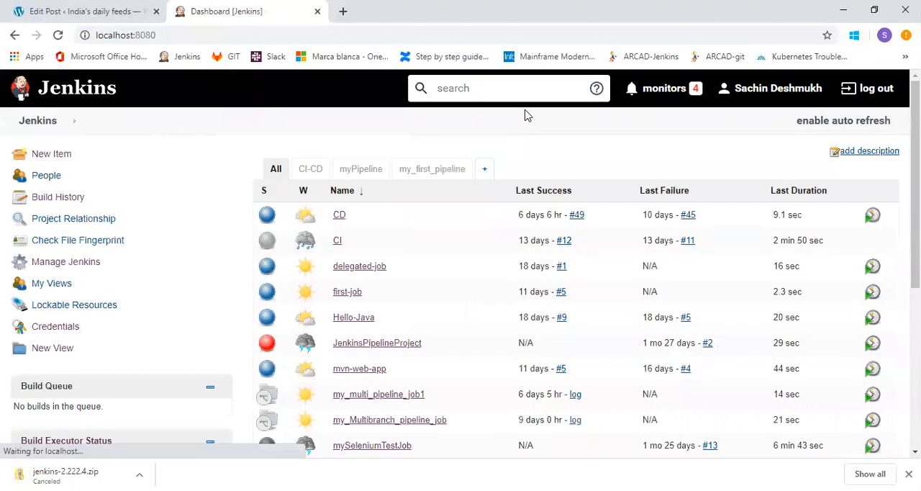
click(89, 271)
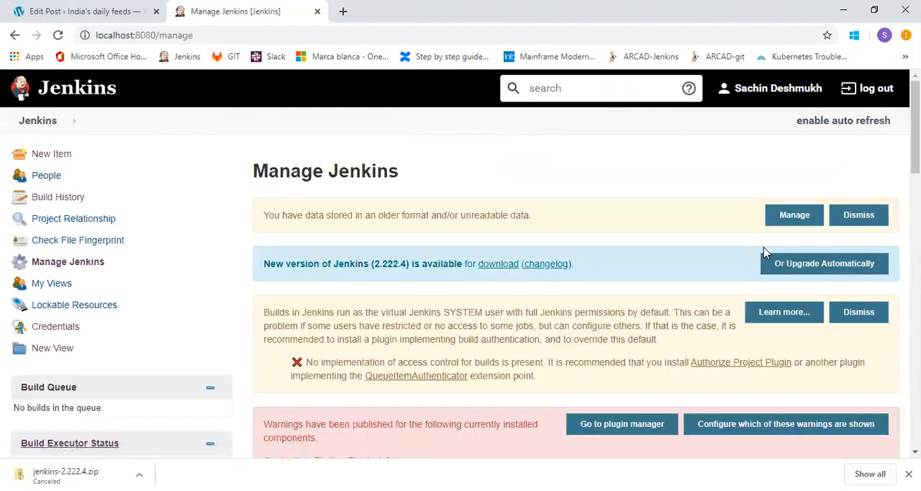
scroll(765, 252, down, 6)
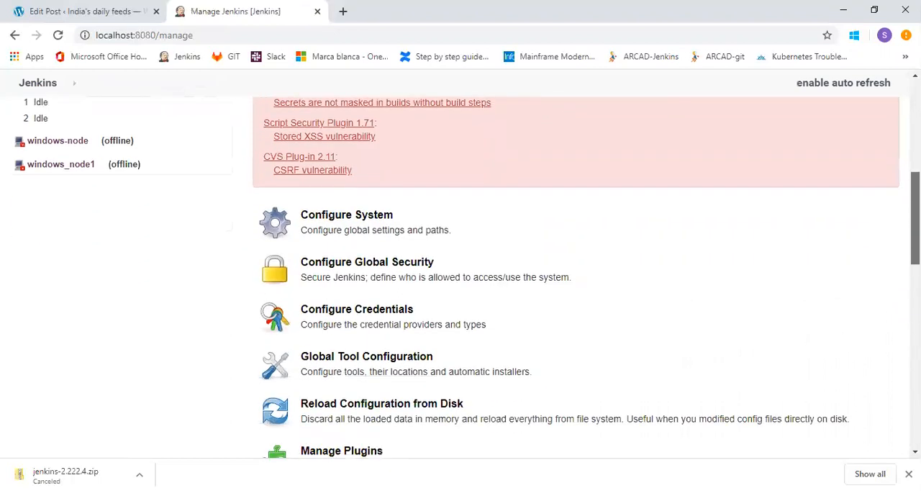
scroll(471, 263, down, 2)
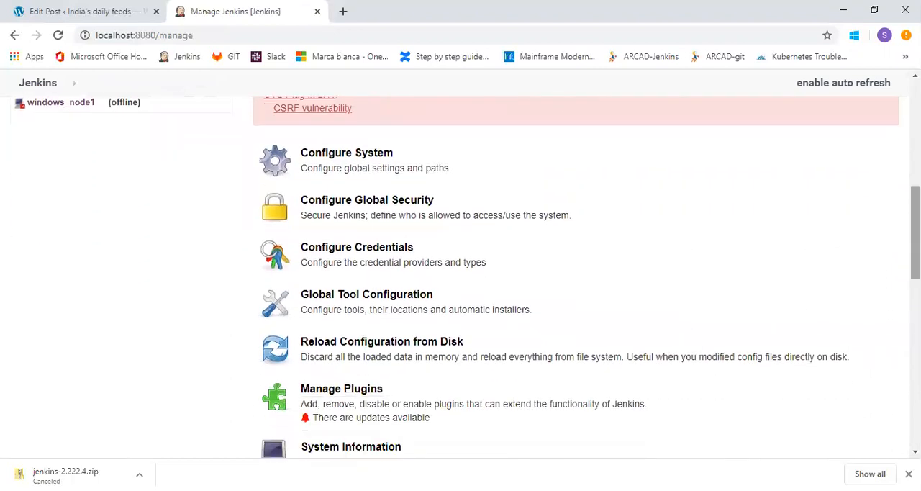
click(385, 255)
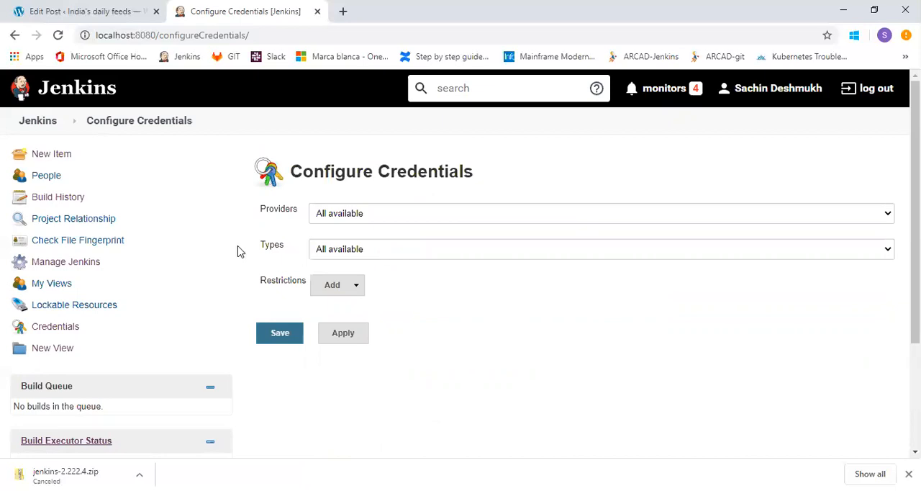
Go to the Credentials overview and open the Global credentials (unrestricted) domain of the System store.
click(56, 330)
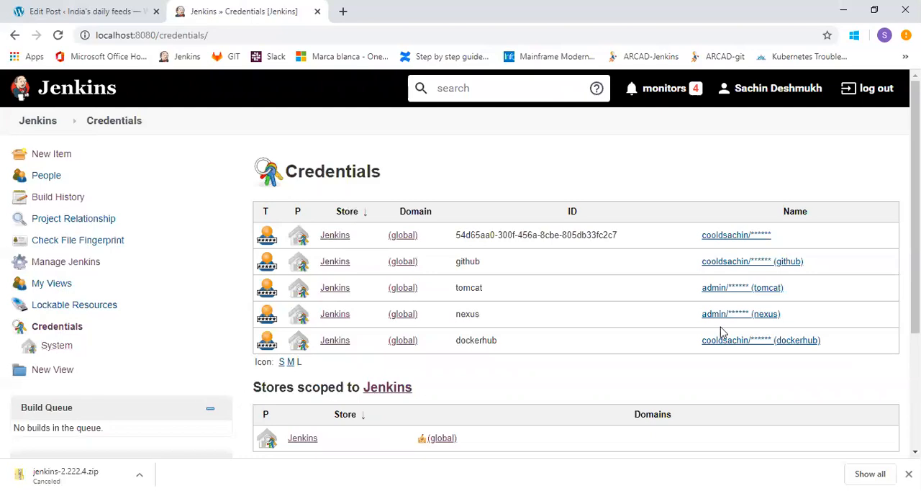
scroll(914, 288, down, 1)
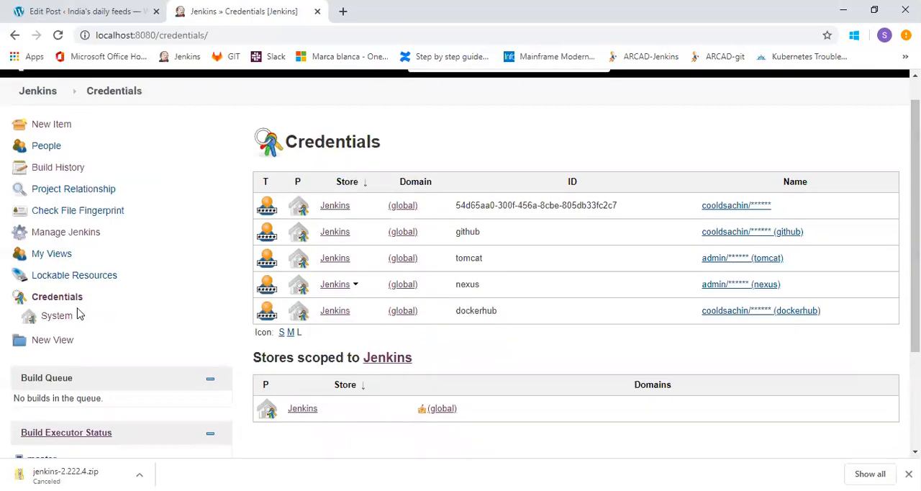
click(61, 324)
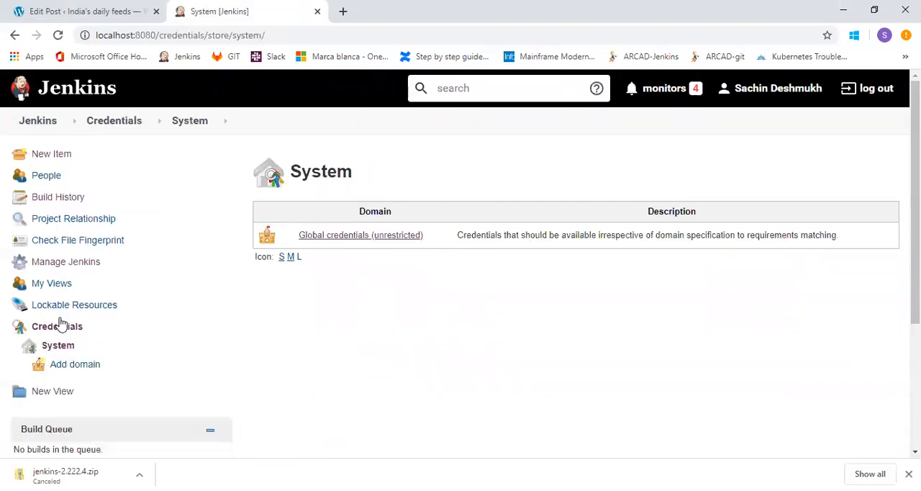
click(346, 245)
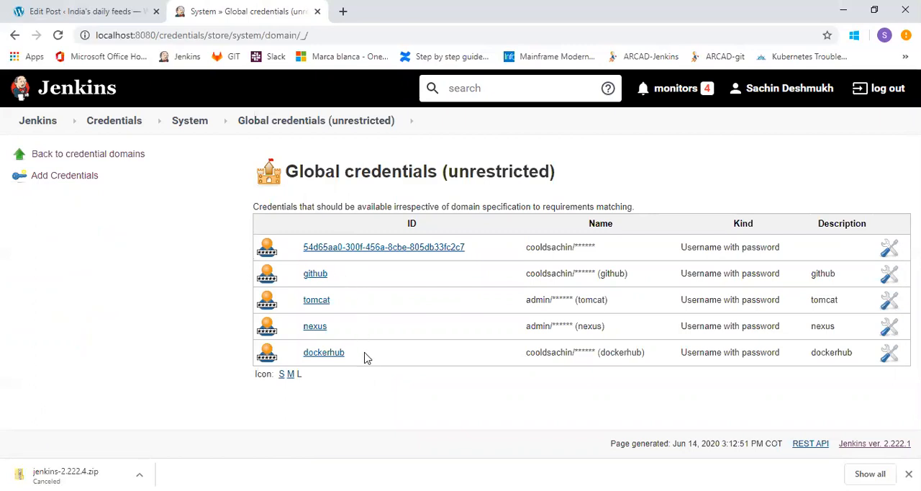
Start a new global credential, view the available kinds and keep Username with password.
click(82, 181)
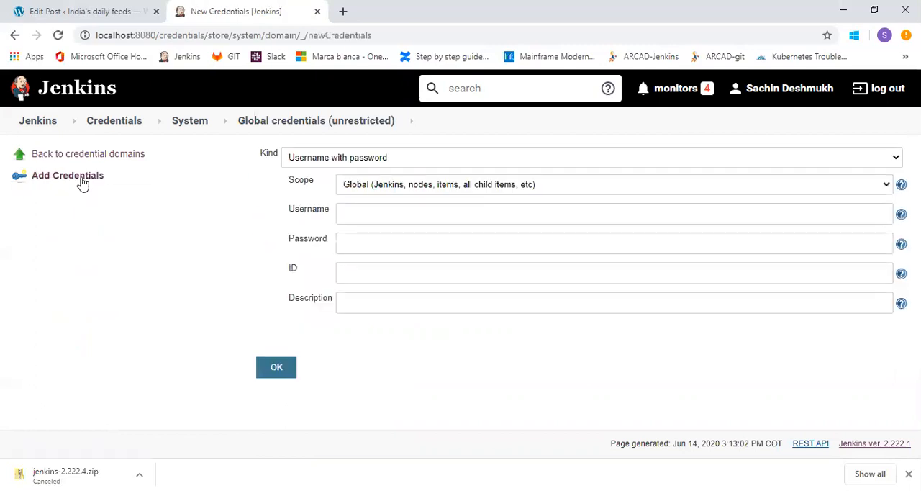
click(442, 160)
click(442, 160)
click(441, 161)
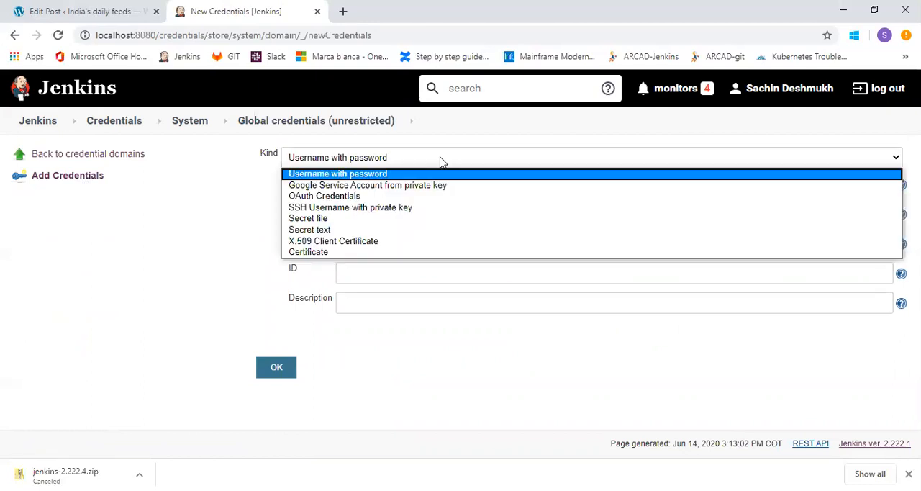
click(442, 161)
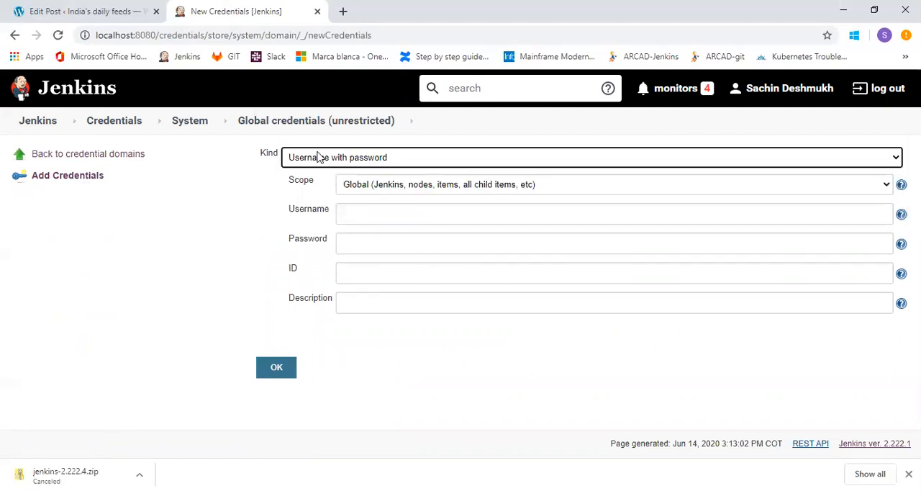
Enter the account username and type the account password for the new credential.
click(388, 215)
text(cool)
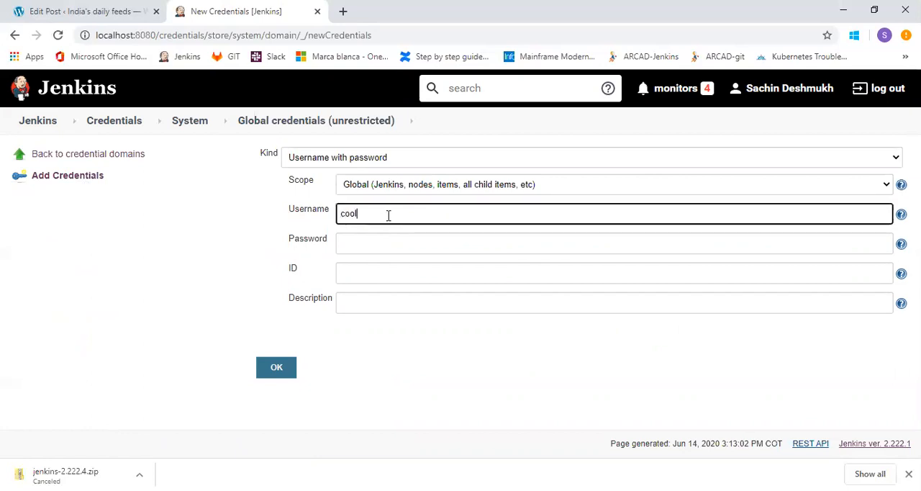
text(dsachin)
key(Tab)
text(•••••)
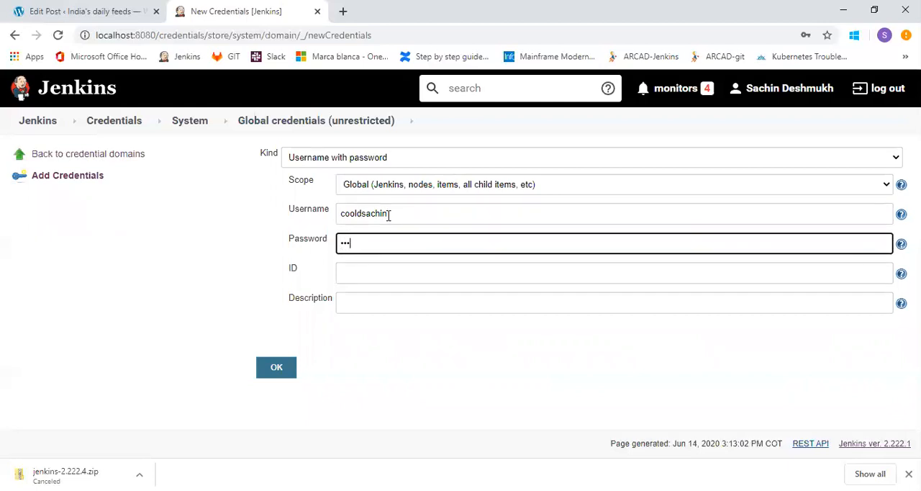
text(•••)
Give the credential the ID github1 and the description "git hub", and create it.
click(388, 276)
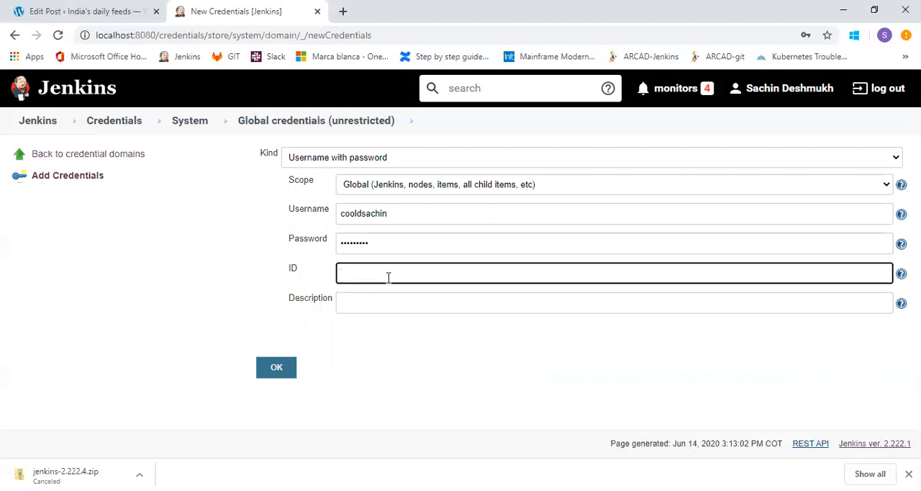
text(github)
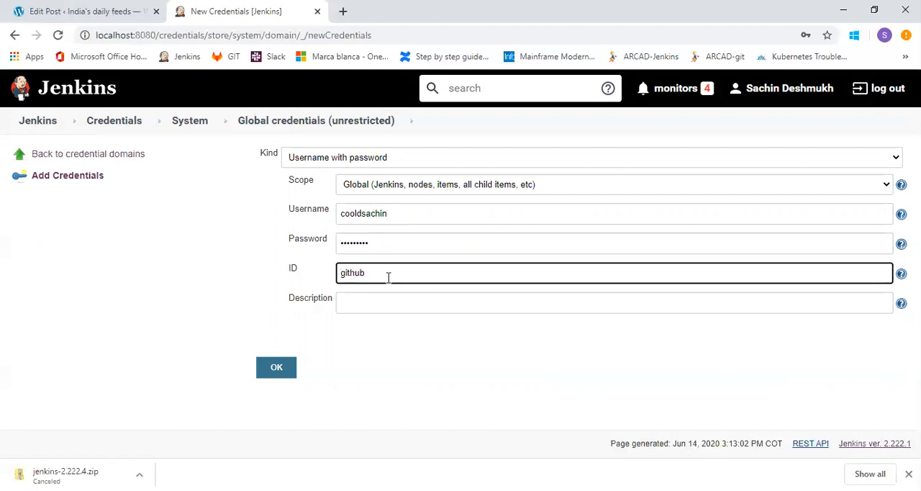
click(388, 304)
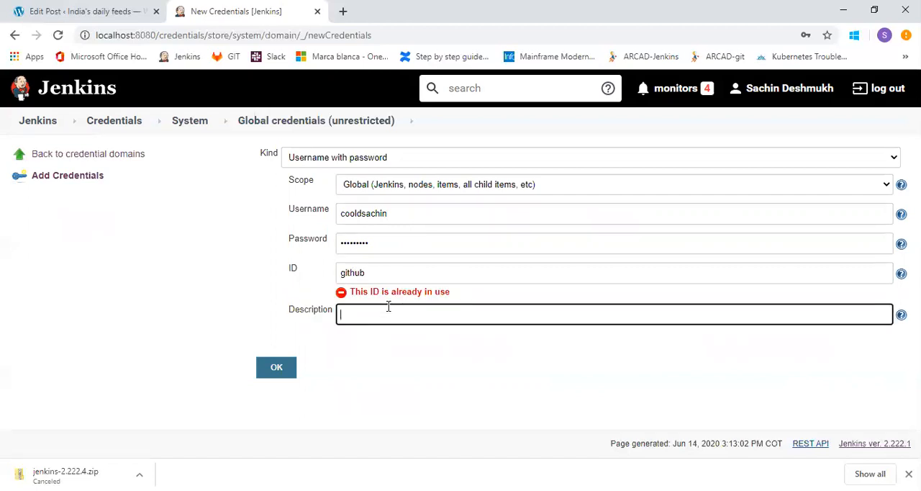
click(385, 272)
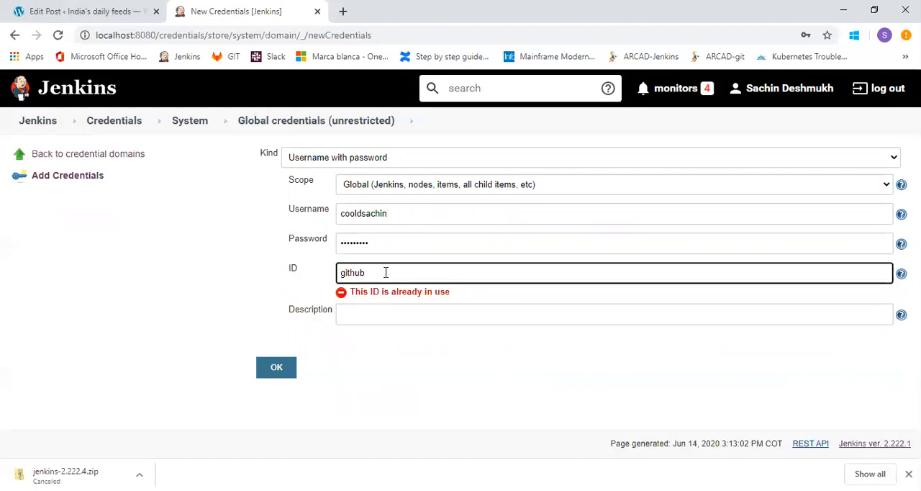
text(1)
click(385, 315)
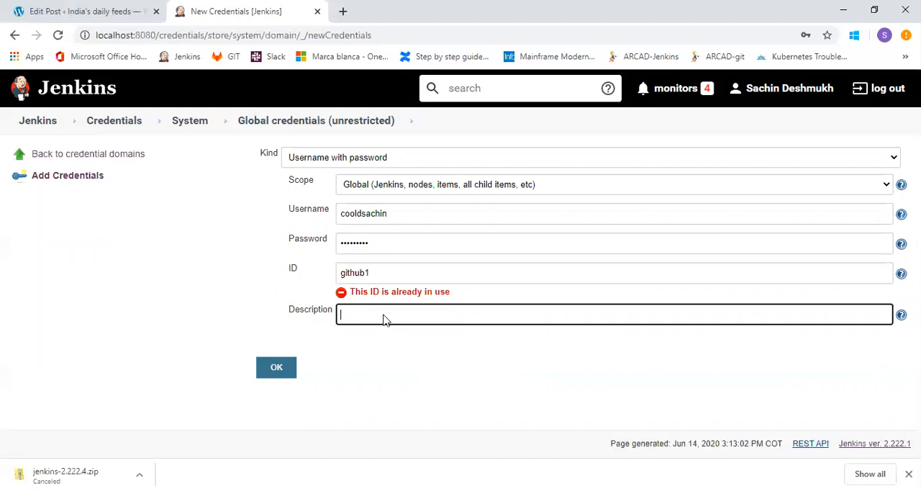
text(git hub)
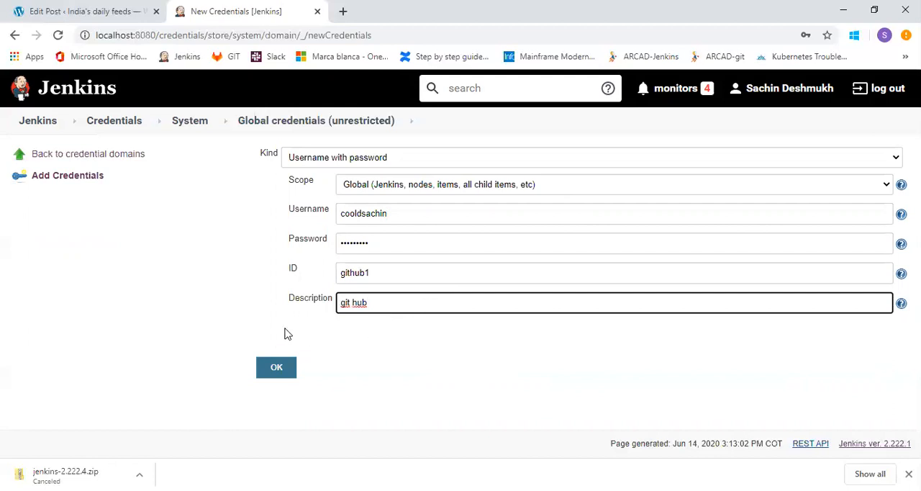
click(275, 372)
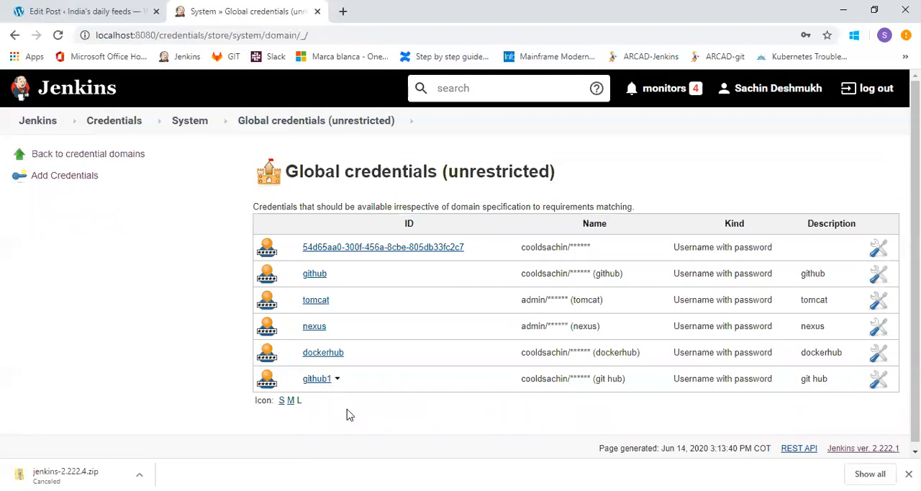
Start another credential of kind Google Service Account from private key to examine its fields, and look through the other kinds.
click(85, 177)
click(402, 160)
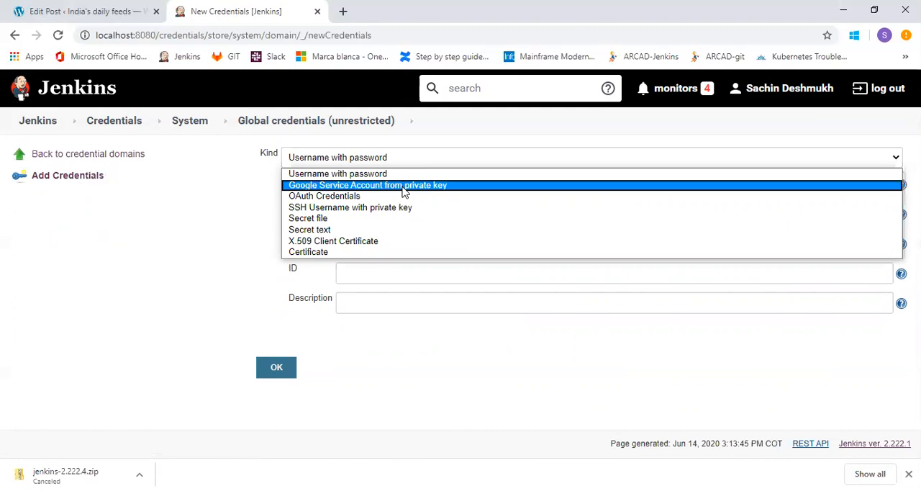
click(453, 192)
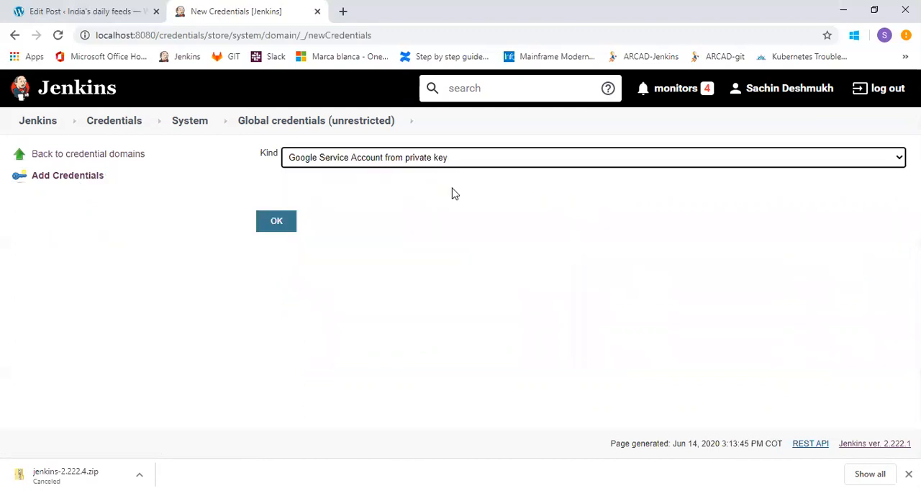
click(401, 187)
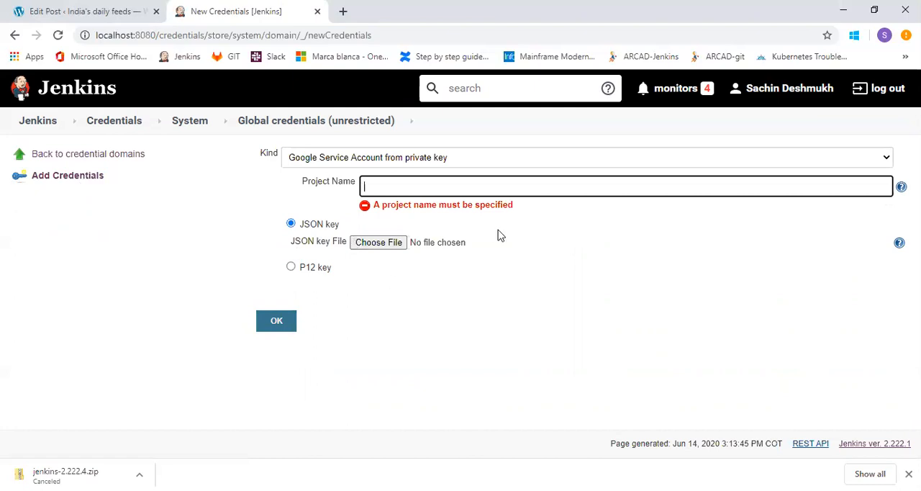
click(492, 159)
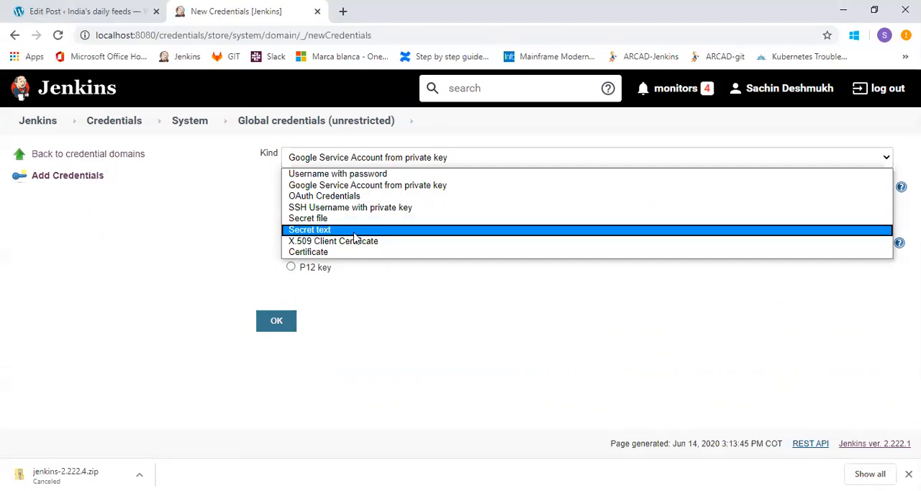
click(370, 318)
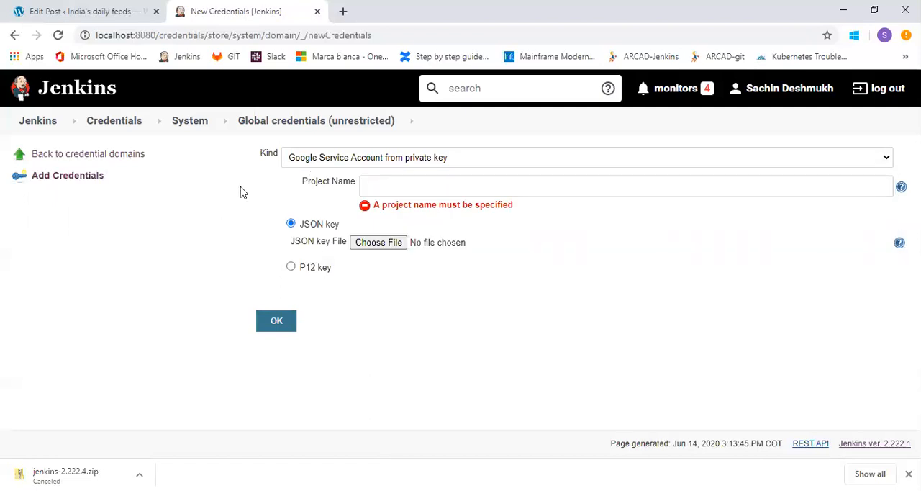
Leave the new credential form without saving and return to Manage Jenkins.
click(40, 123)
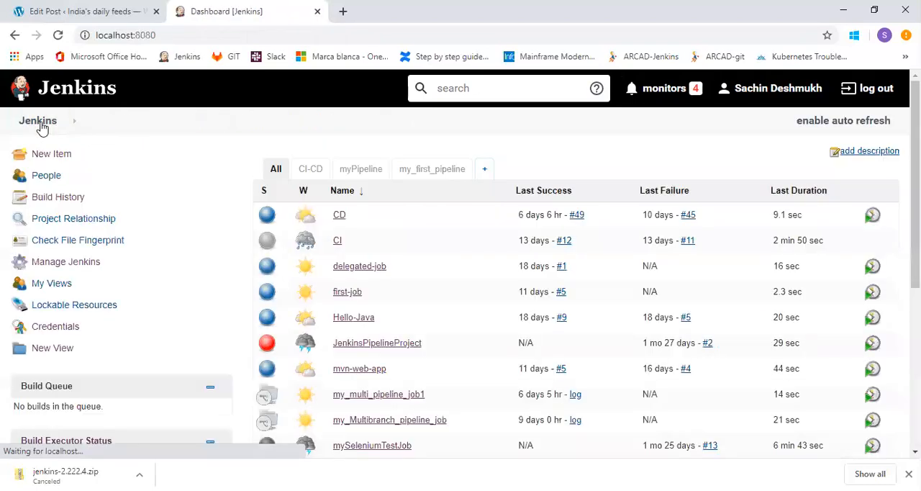
click(62, 266)
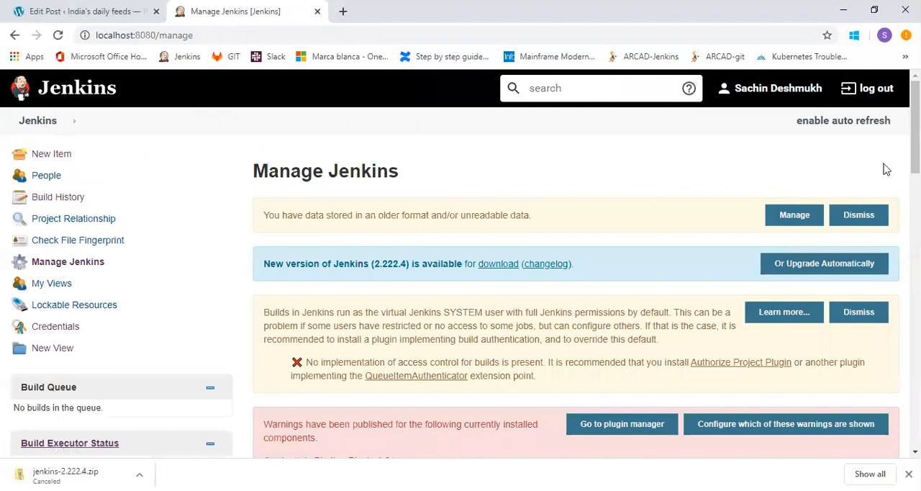
Open Manage Plugins and install the MSBuild plugin from the available plugins without a restart.
scroll(460, 278, down, 7)
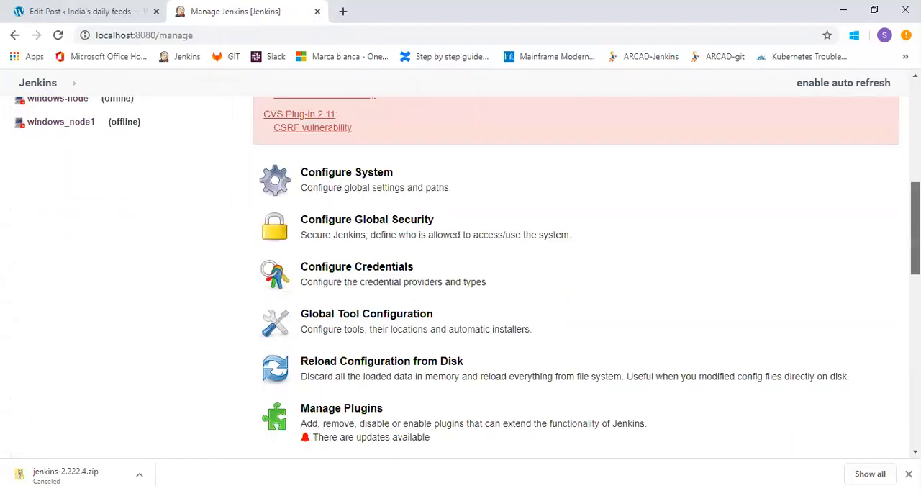
scroll(460, 278, down, 1)
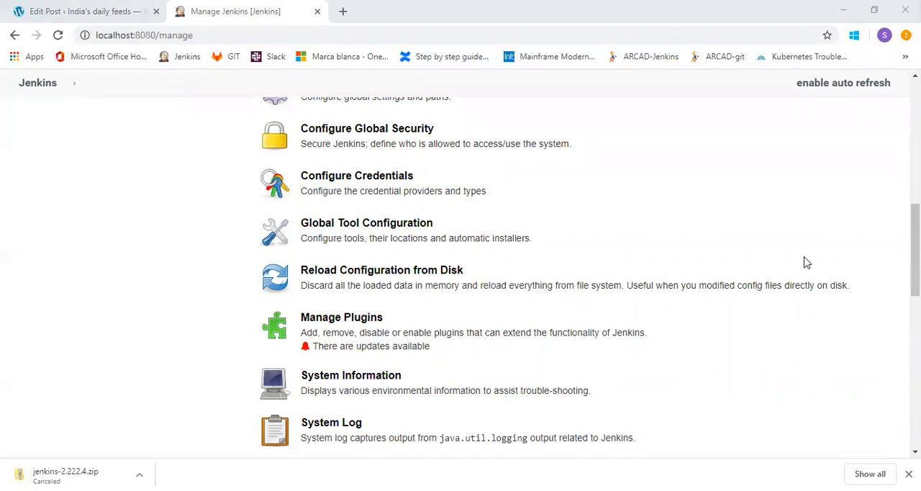
click(331, 323)
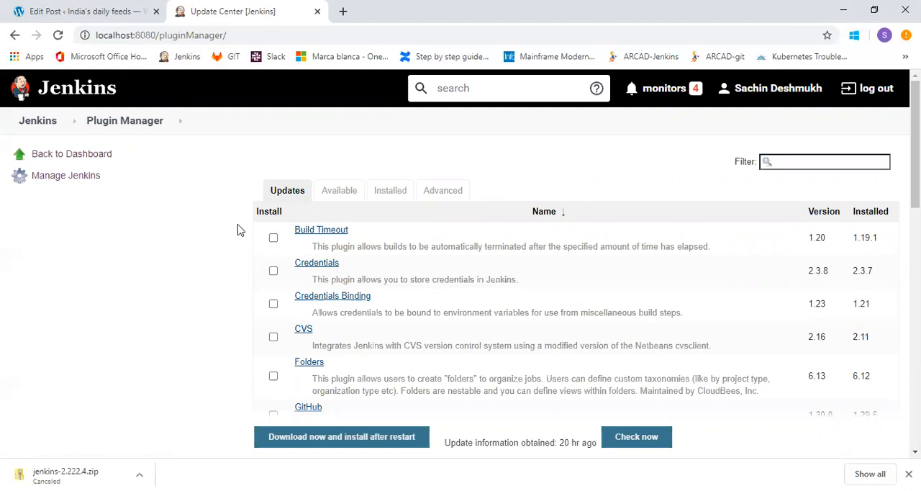
click(339, 191)
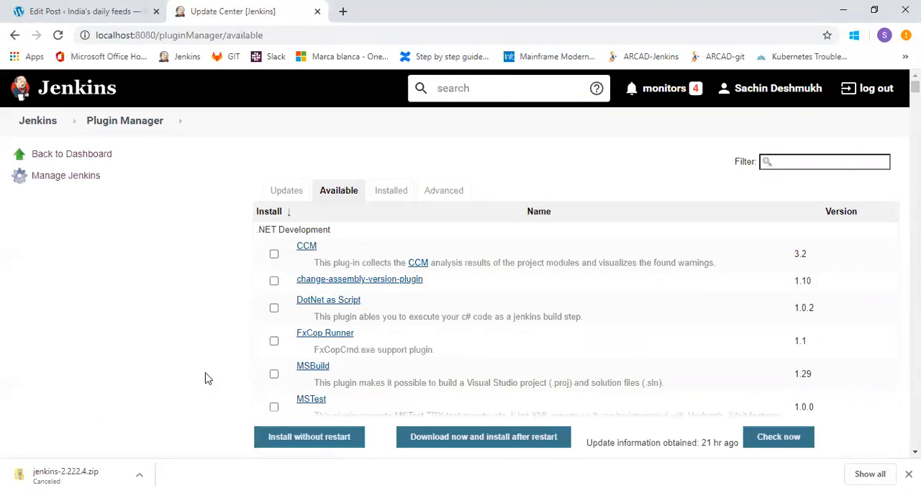
click(274, 374)
scroll(461, 274, down, 10)
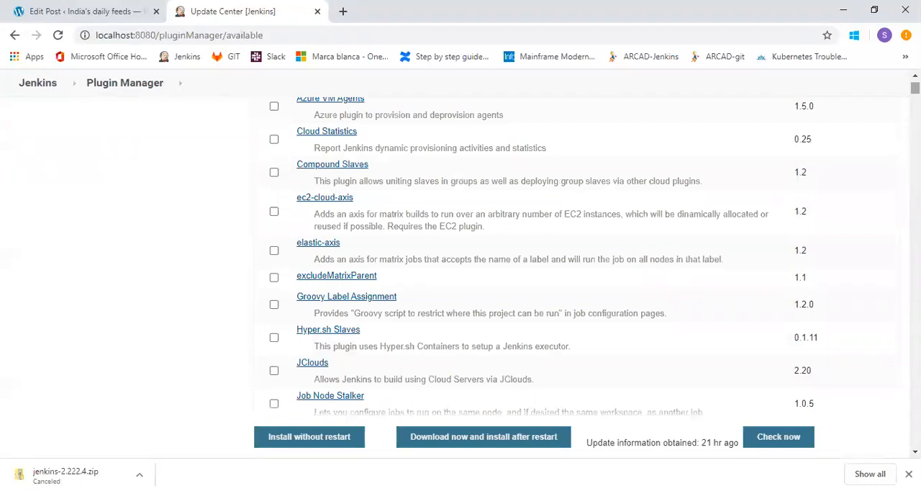
scroll(595, 242, up, 3)
scroll(227, 336, up, 4)
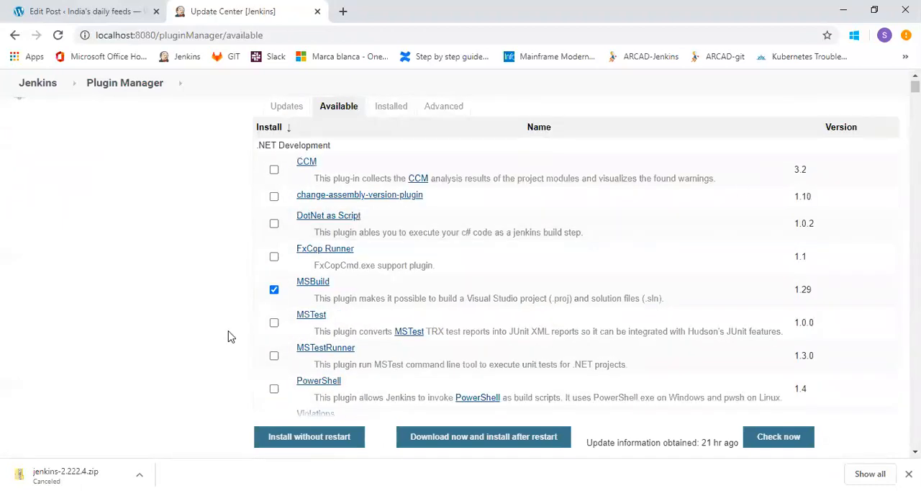
click(315, 444)
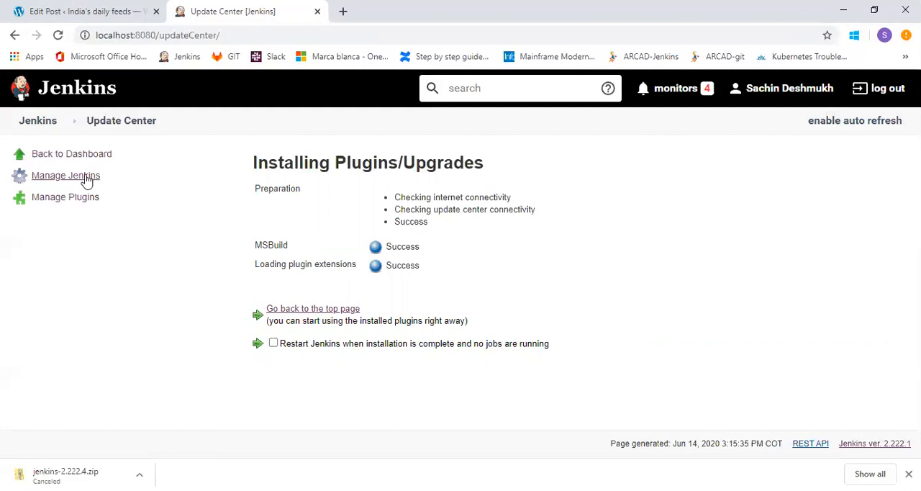
Go back to Manage Plugins and review the installed plugins and the advanced proxy, plugin upload and update site settings.
click(86, 205)
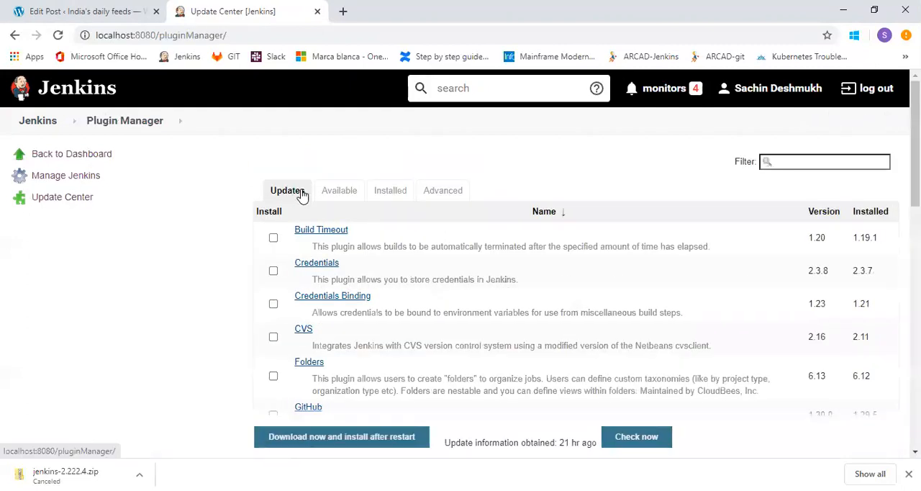
click(389, 194)
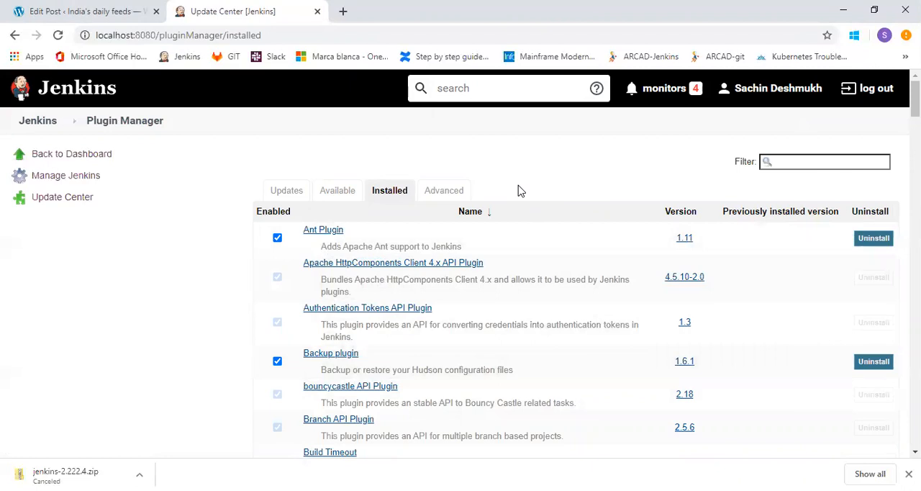
click(451, 197)
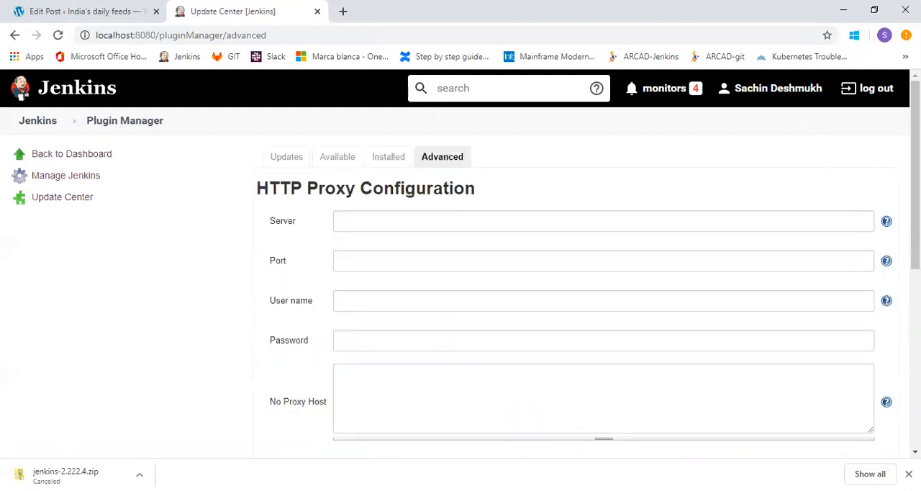
drag(916, 169, 915, 305)
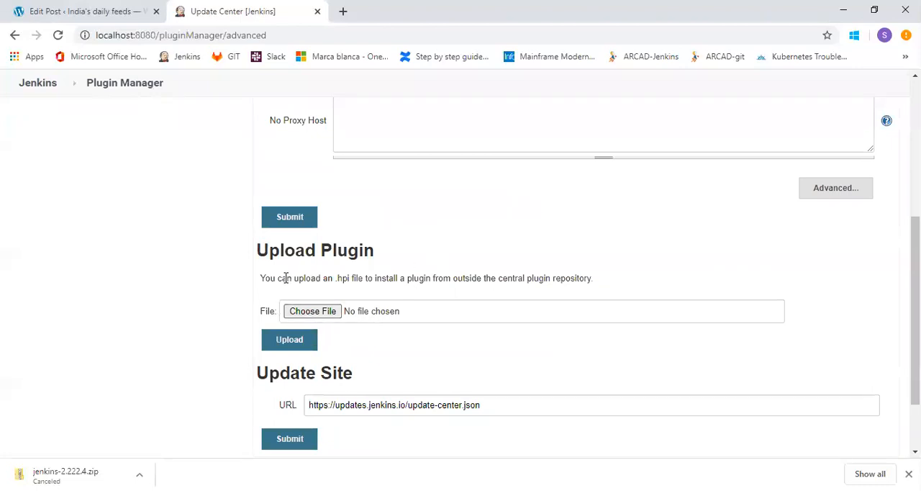
scroll(588, 278, up, 5)
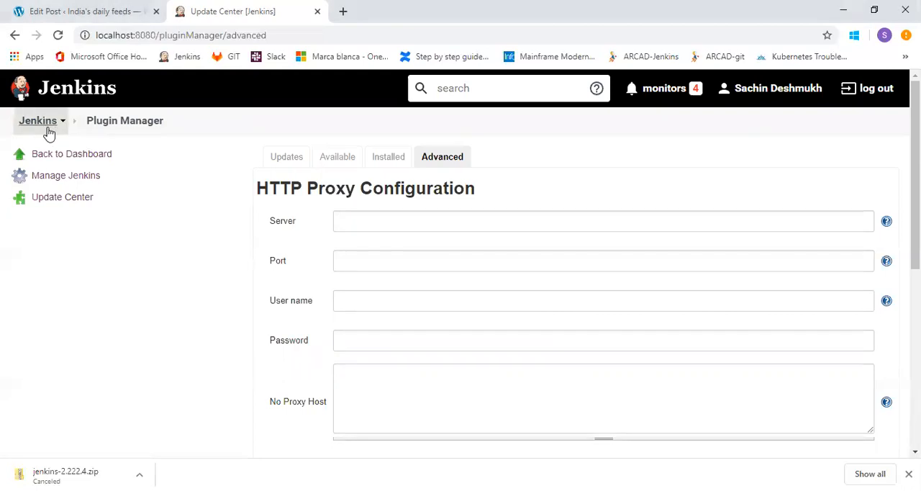
Open System Information from Manage Jenkins and examine system properties such as the executable-war path and the Java runtime name.
click(57, 179)
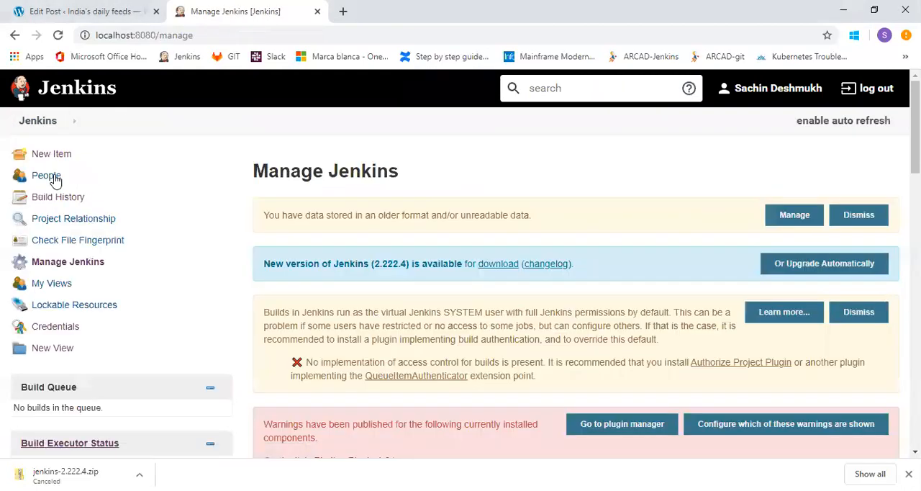
scroll(460, 278, down, 8)
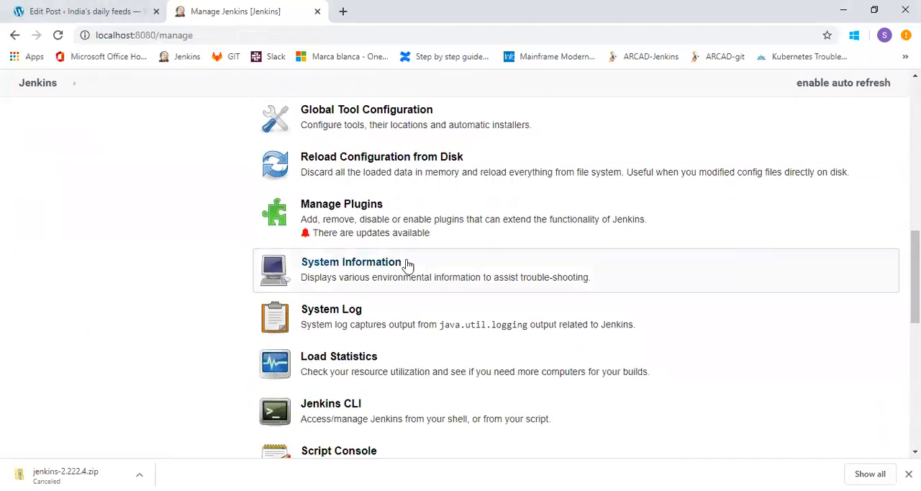
click(372, 268)
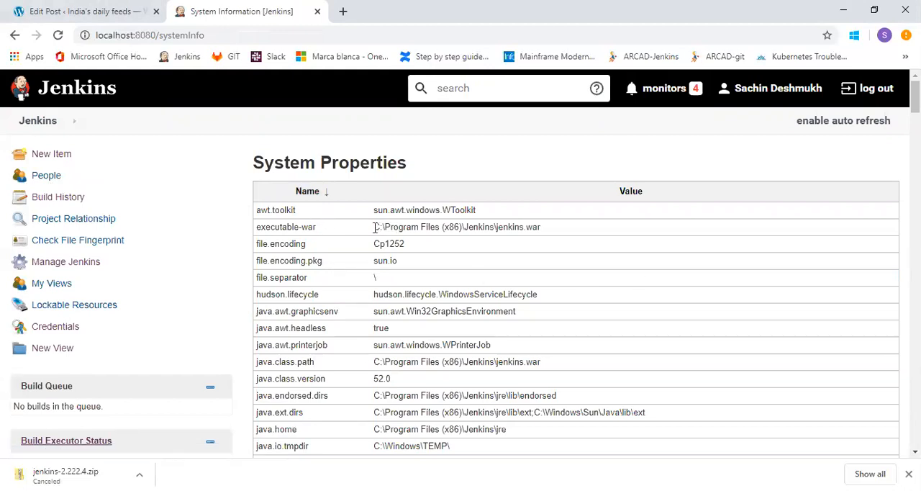
drag(373, 227, 549, 229)
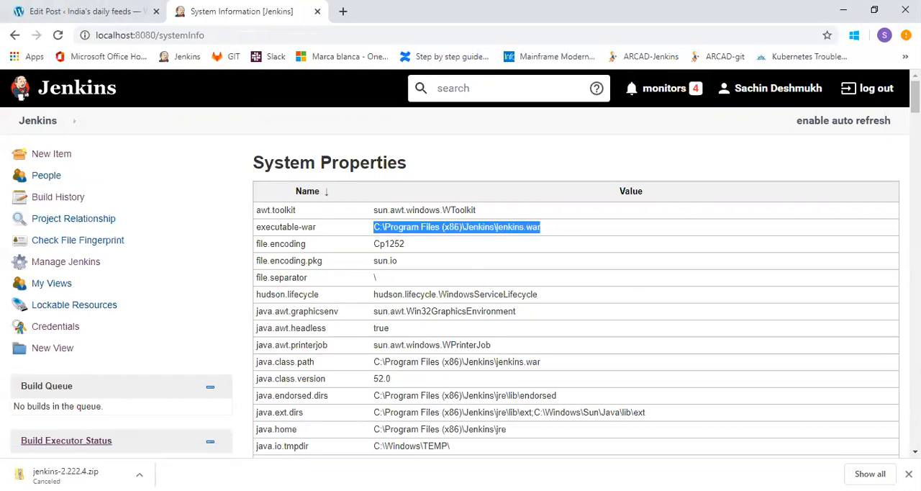
scroll(575, 273, down, 3)
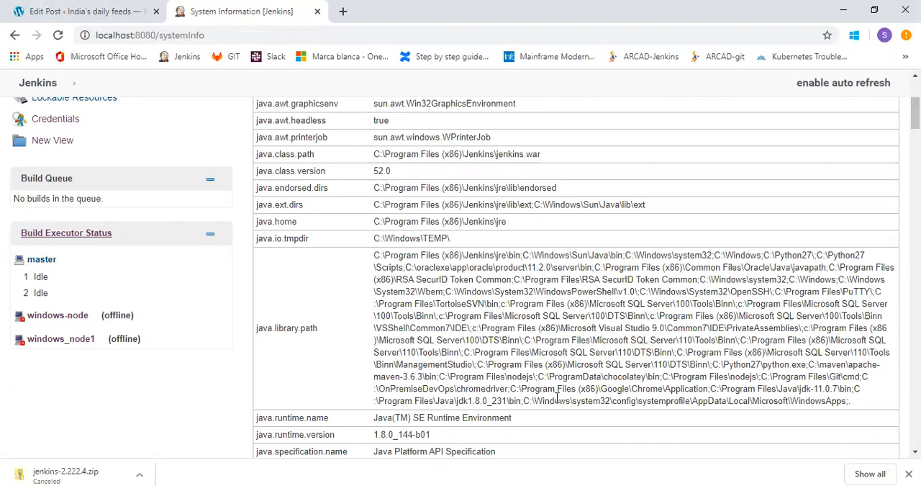
double_click(297, 418)
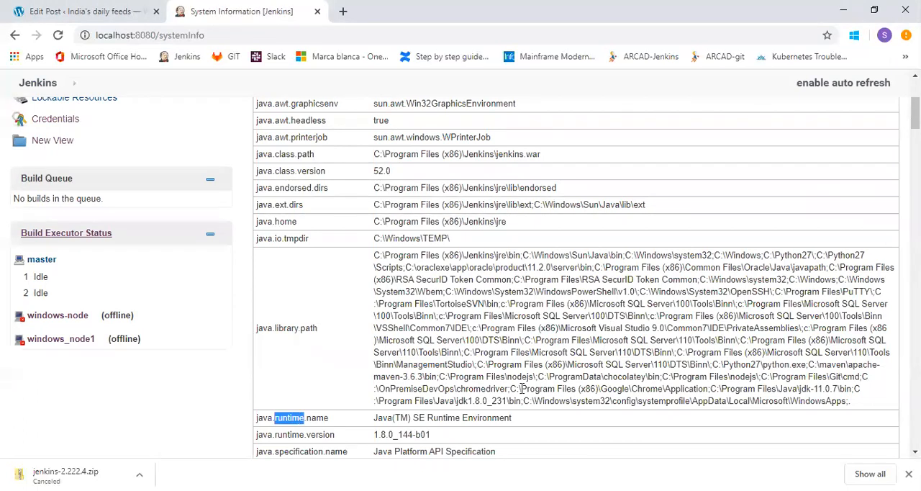
drag(916, 113, 916, 94)
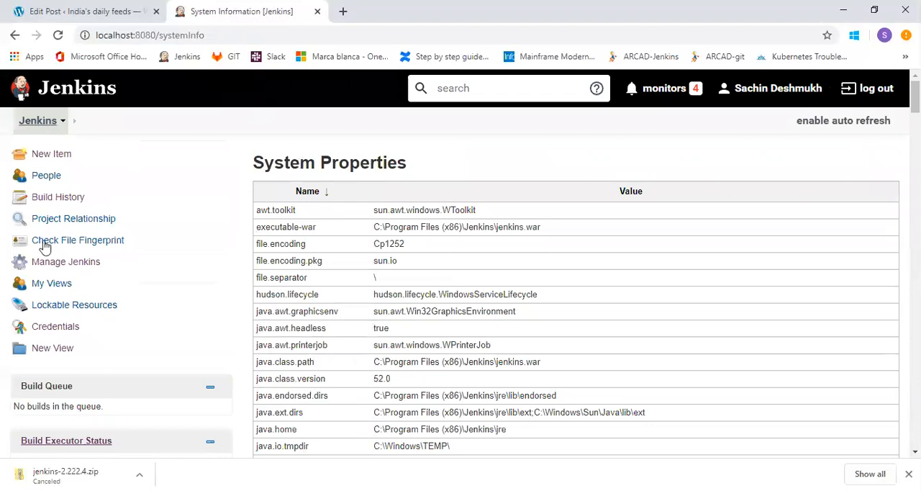
Return to Manage Jenkins, open the System Log and view All Jenkins Logs.
click(51, 268)
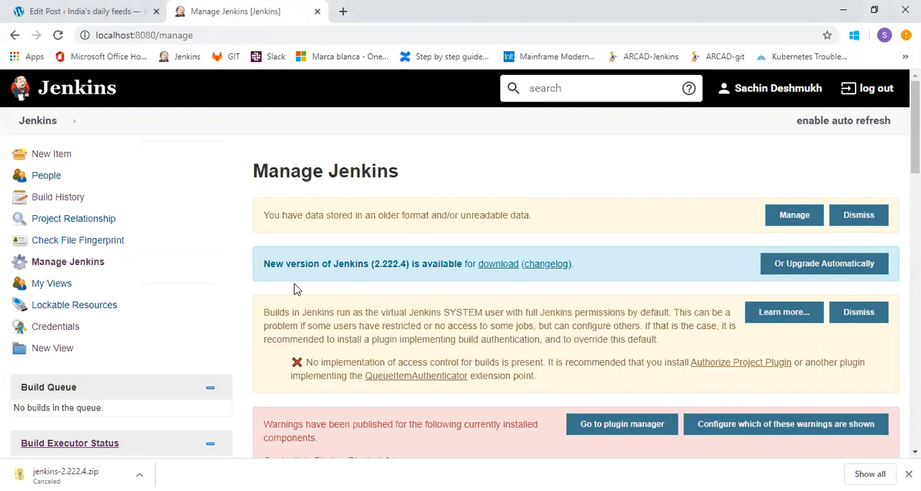
scroll(460, 263, down, 10)
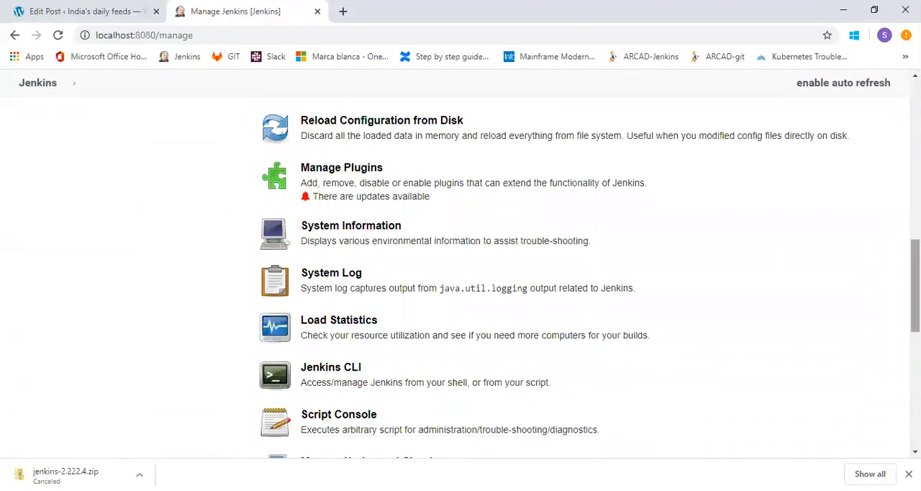
click(335, 279)
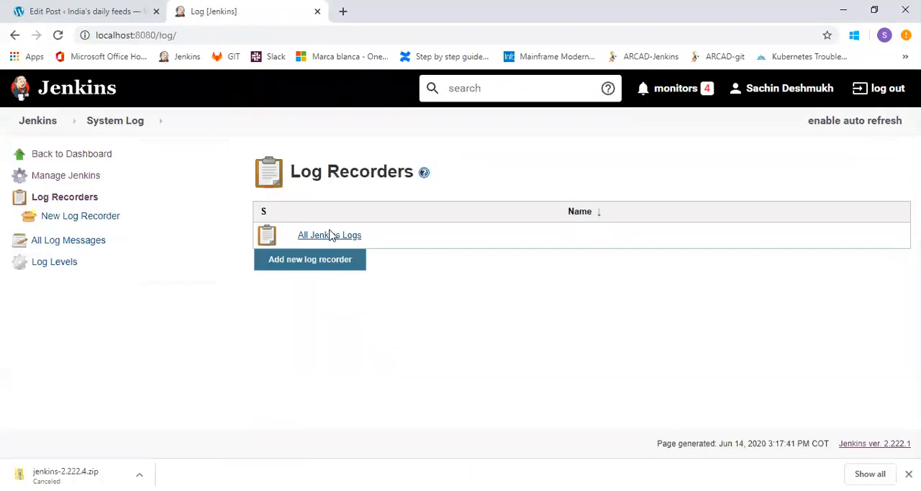
click(330, 237)
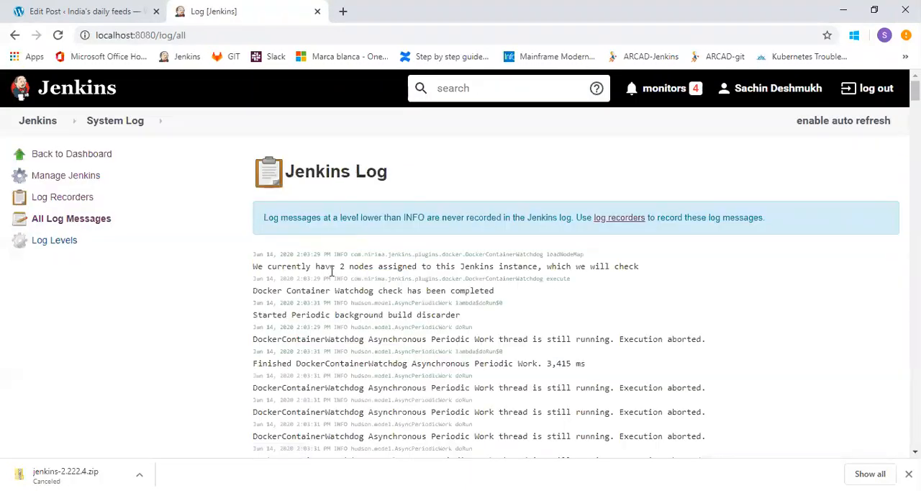
mouse_move(915, 91)
mouse_down()
mouse_move(915, 125)
mouse_move(916, 89)
mouse_up()
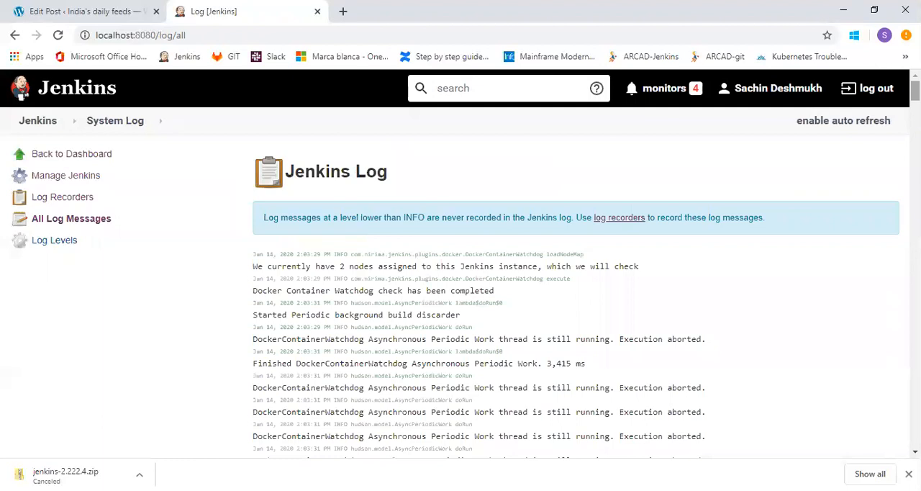
Open Load Statistics from Manage Jenkins and examine the executor graph and the explanations of its resource utilization metrics.
click(44, 122)
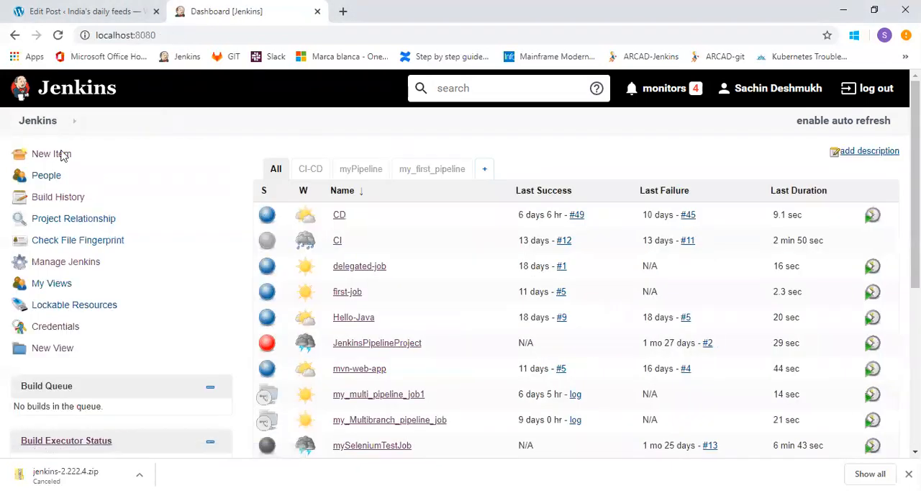
click(66, 261)
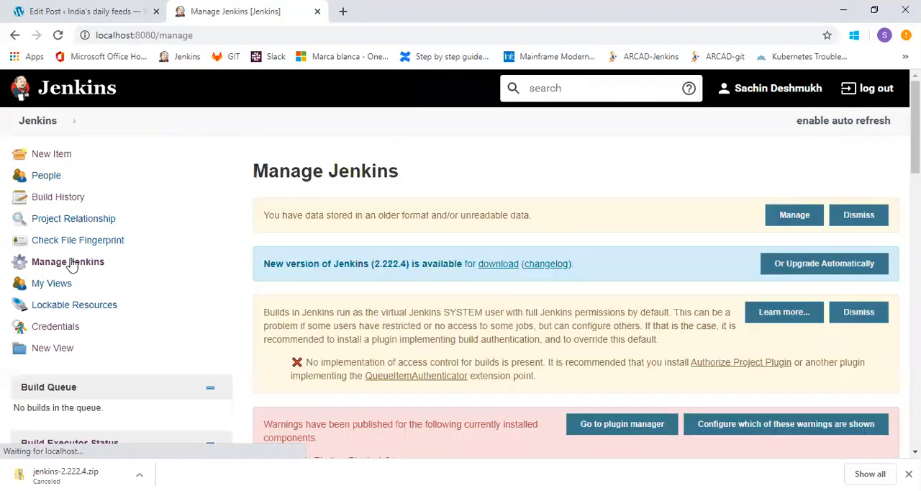
scroll(461, 274, down, 10)
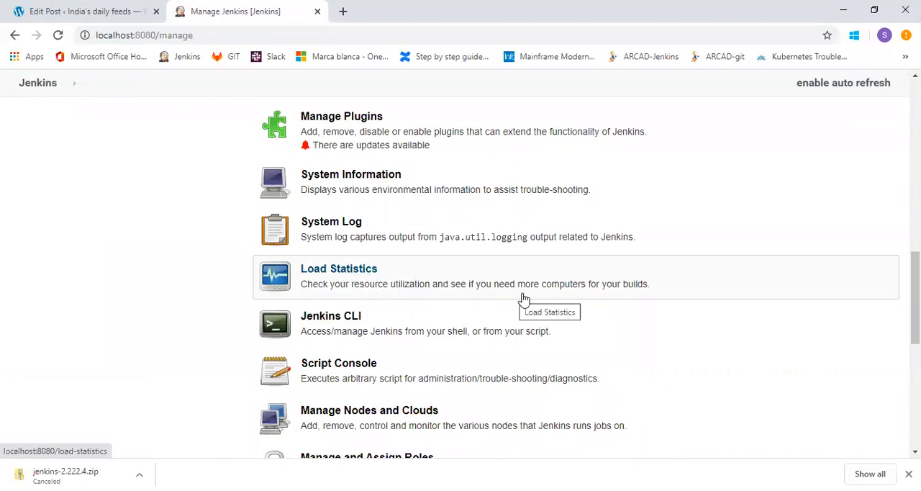
click(354, 271)
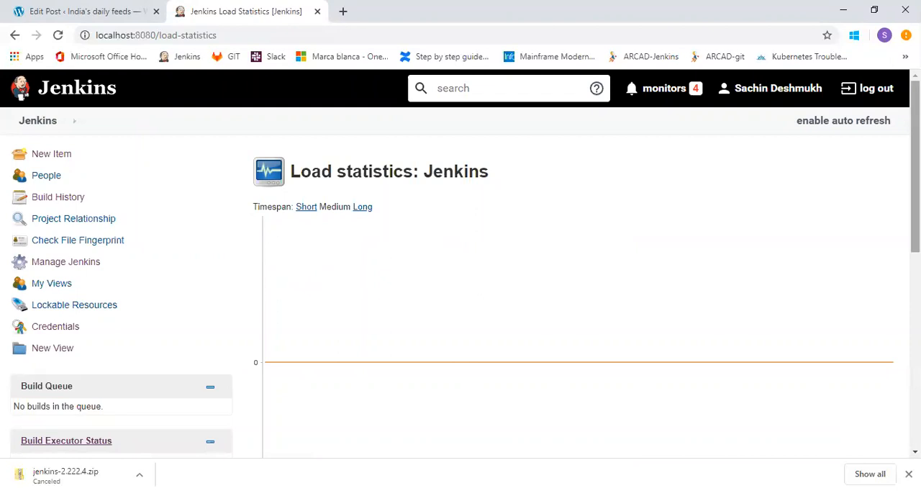
scroll(460, 264, down, 3)
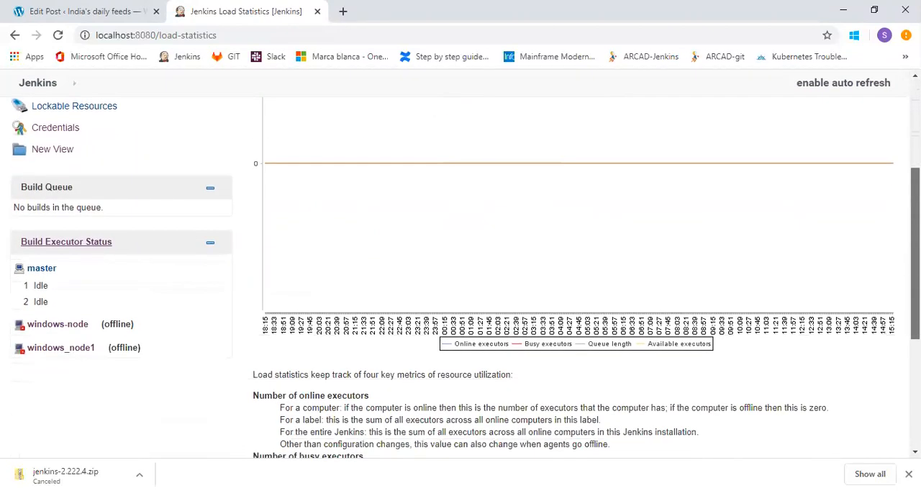
scroll(461, 263, down, 1)
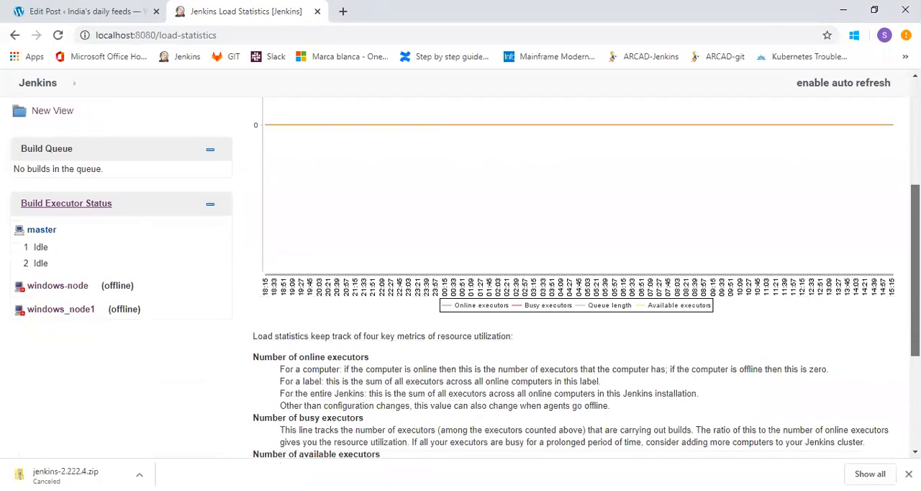
scroll(346, 264, down, 1)
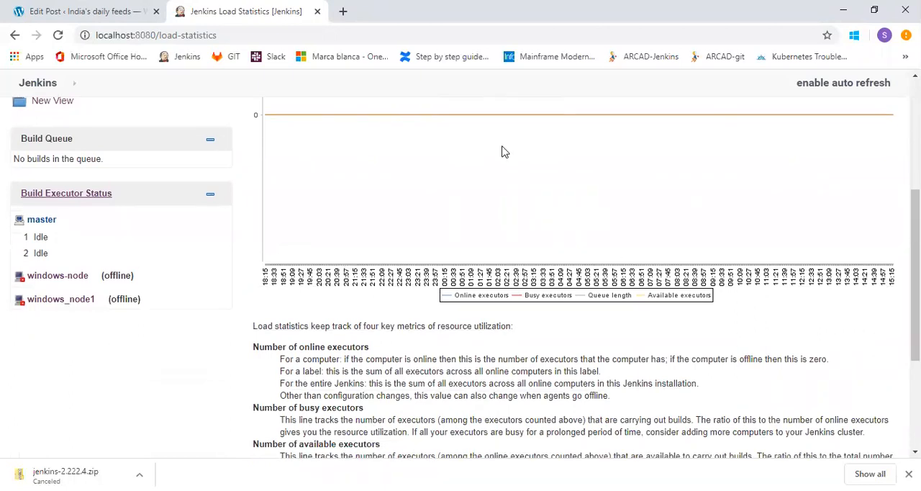
drag(915, 273, 915, 166)
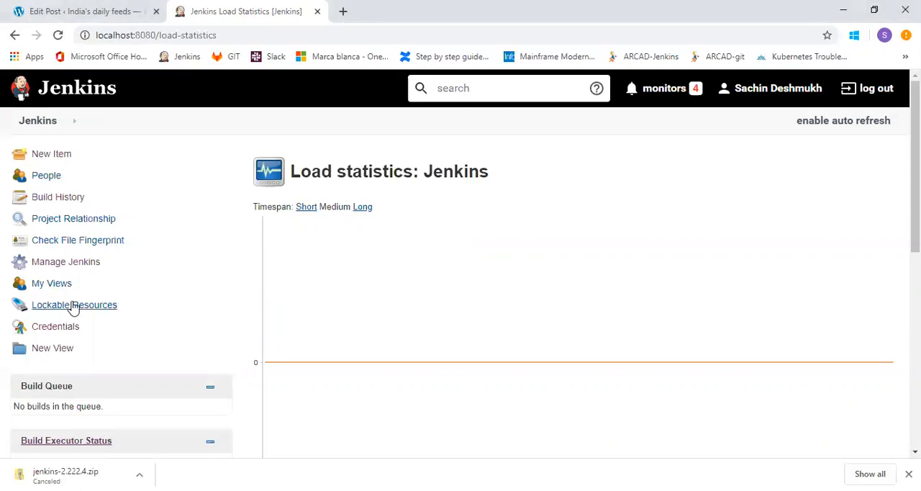
Open Jenkins CLI from Manage Jenkins and examine the command-line launch instruction and the list of available commands.
click(61, 272)
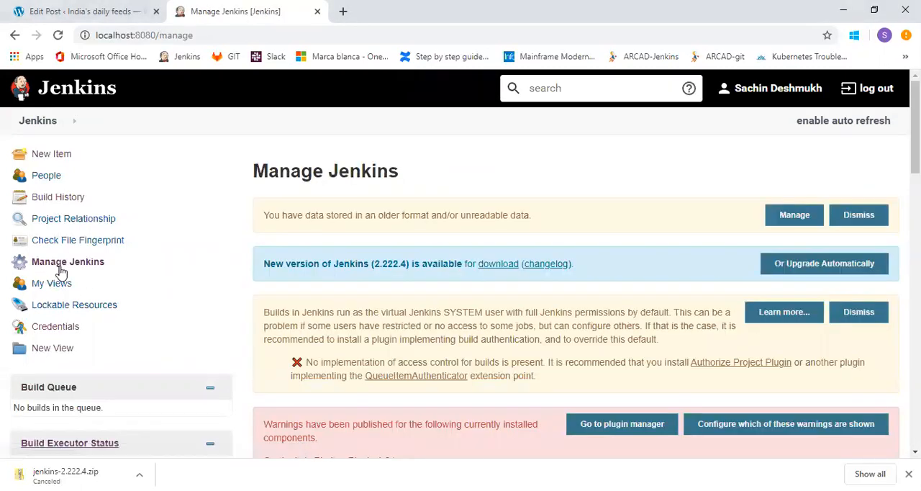
scroll(460, 288, down, 10)
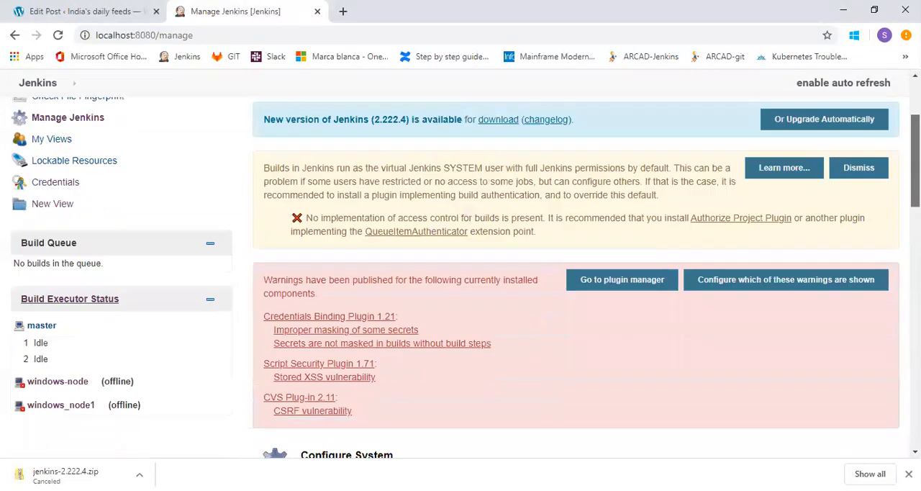
scroll(434, 271, down, 3)
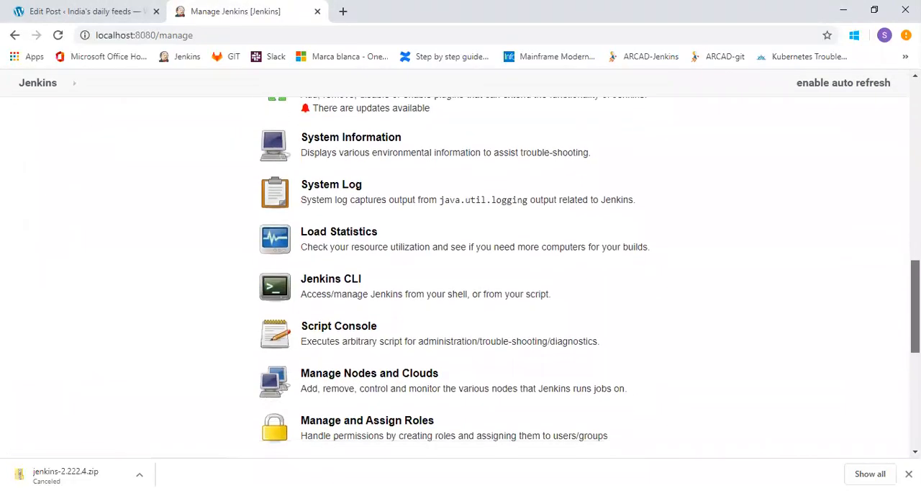
click(339, 239)
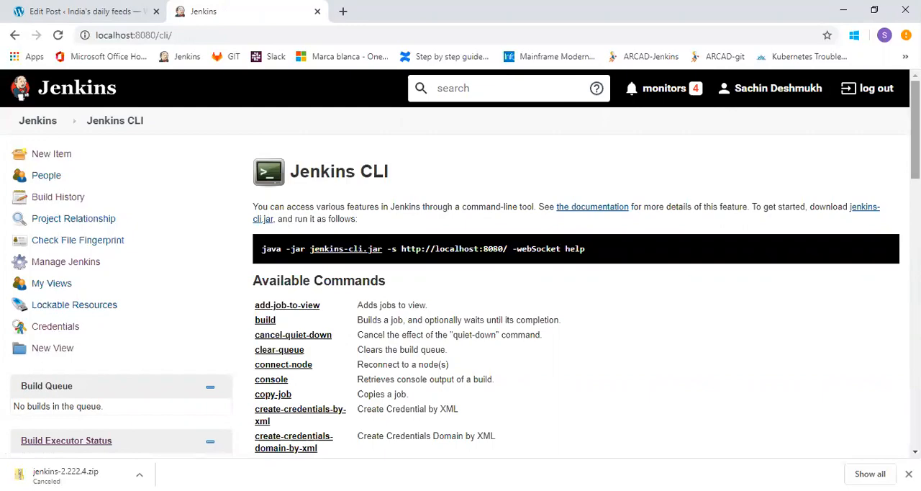
scroll(513, 251, down, 2)
scroll(512, 252, down, 6)
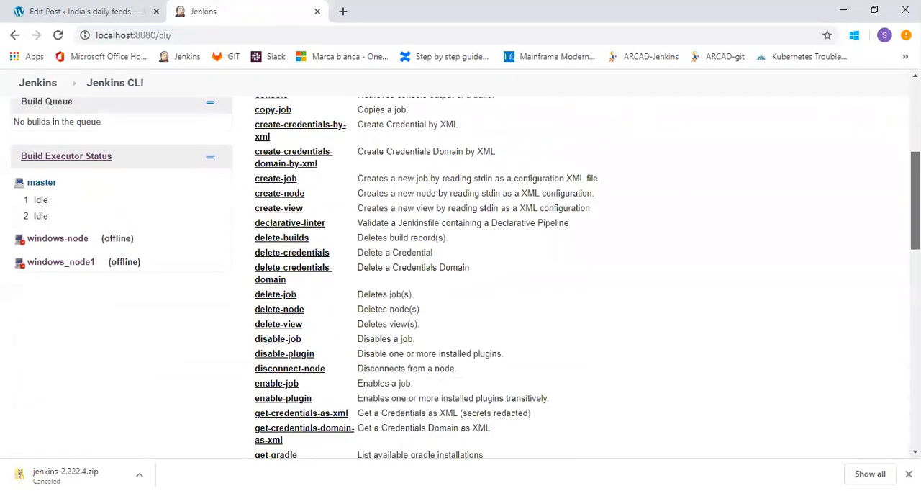
scroll(512, 252, down, 2)
scroll(512, 252, up, 6)
scroll(512, 252, up, 3)
scroll(513, 252, down, 5)
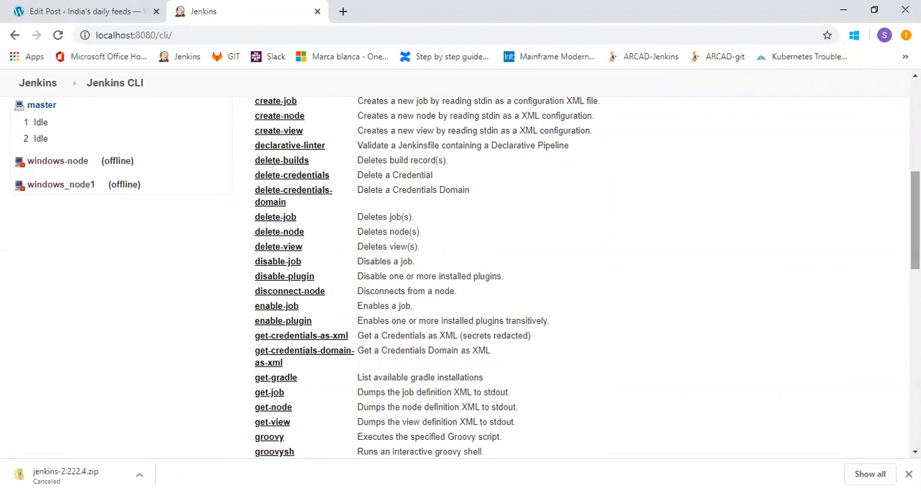
scroll(695, 216, up, 2)
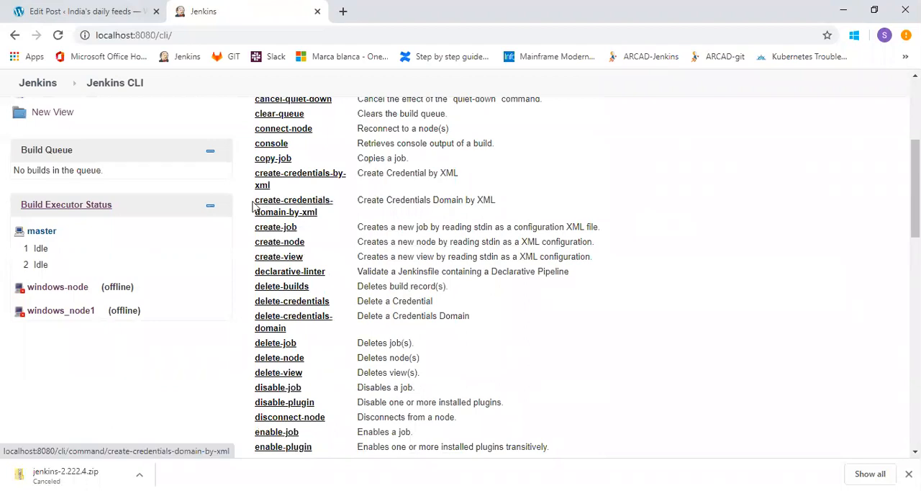
scroll(458, 204, up, 4)
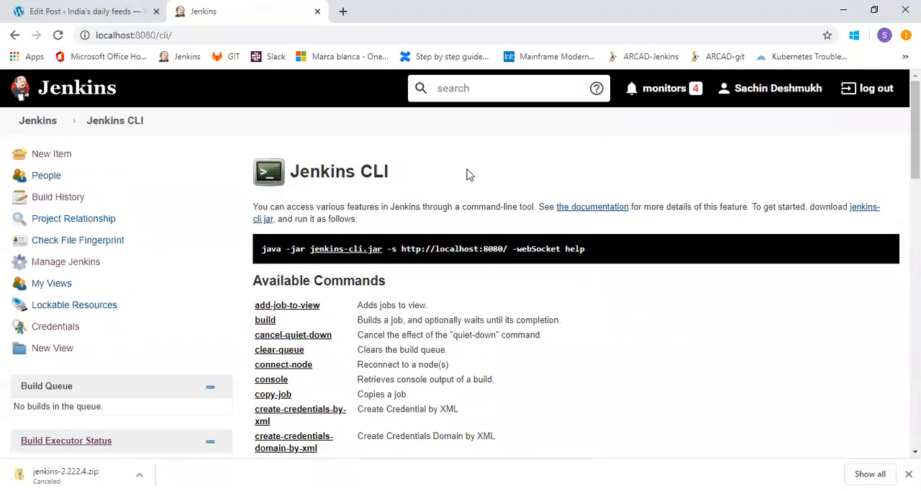
key(alt+Tab)
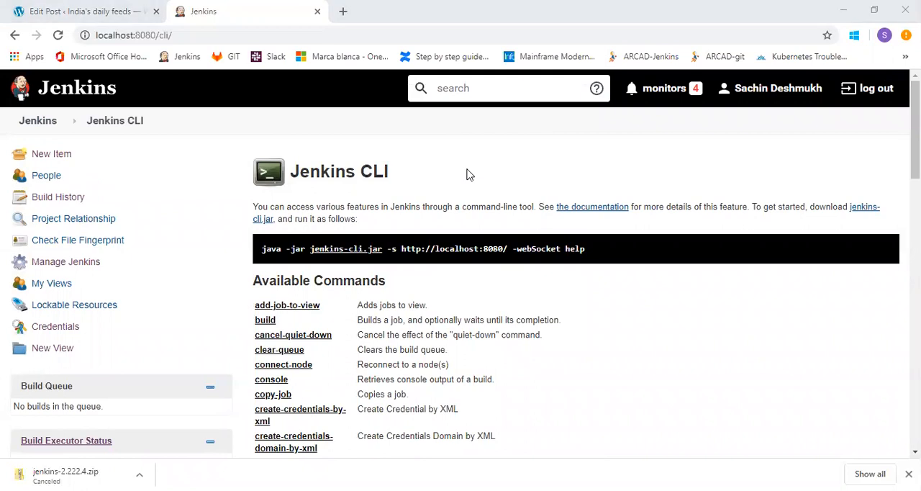
click(197, 161)
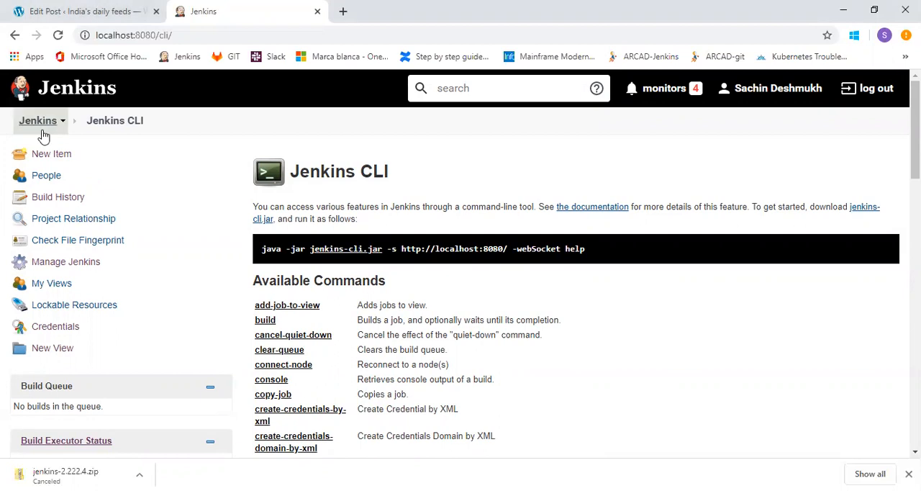
Return to Manage Jenkins and open Manage Roles under Manage and Assign Roles.
click(72, 263)
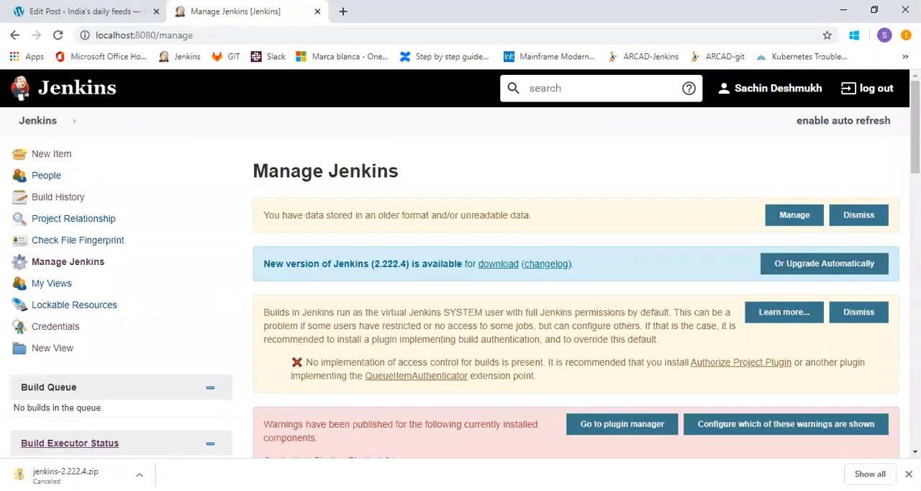
scroll(461, 263, down, 7)
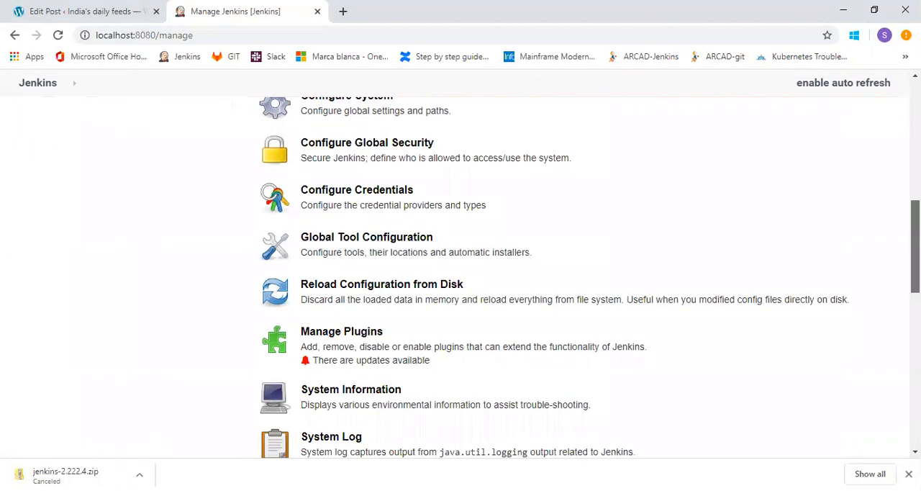
scroll(460, 277, down, 1)
drag(915, 269, 915, 268)
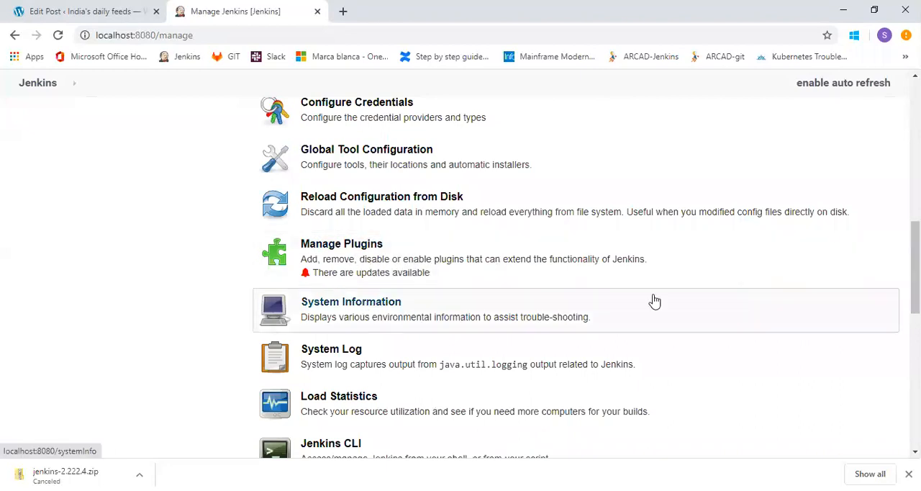
scroll(915, 268, down, 4)
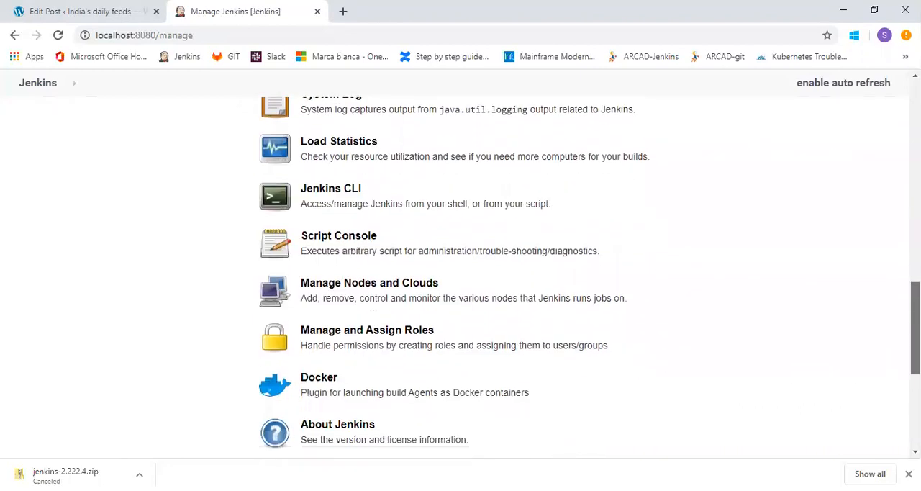
click(380, 318)
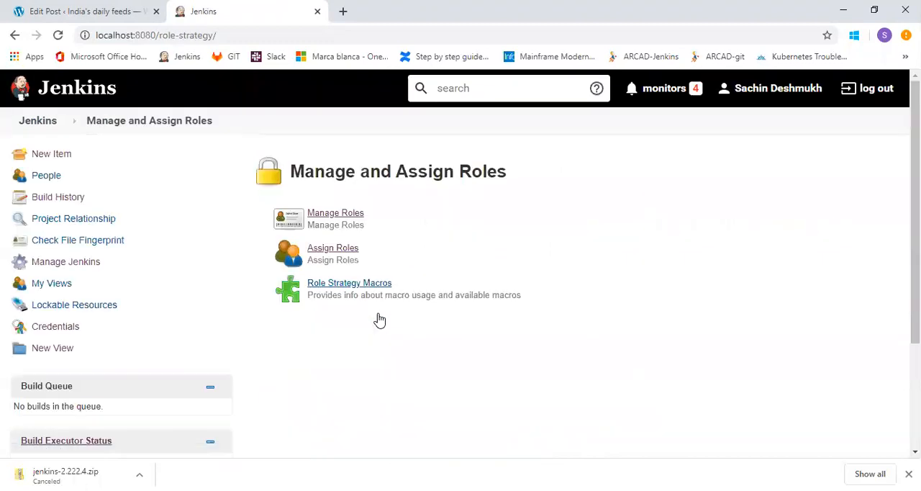
click(352, 214)
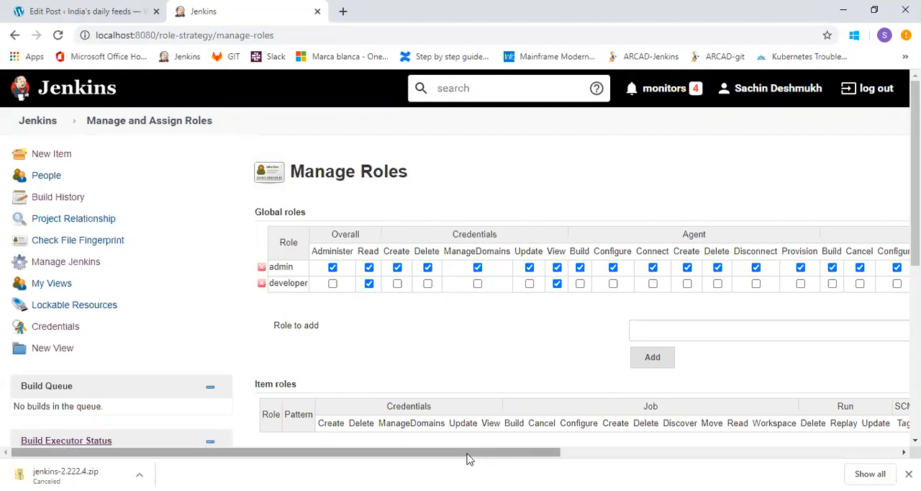
Examine the Global roles matrix across the Overall, Credentials, Agent and Job permissions of the admin and developer roles.
drag(469, 454, 563, 461)
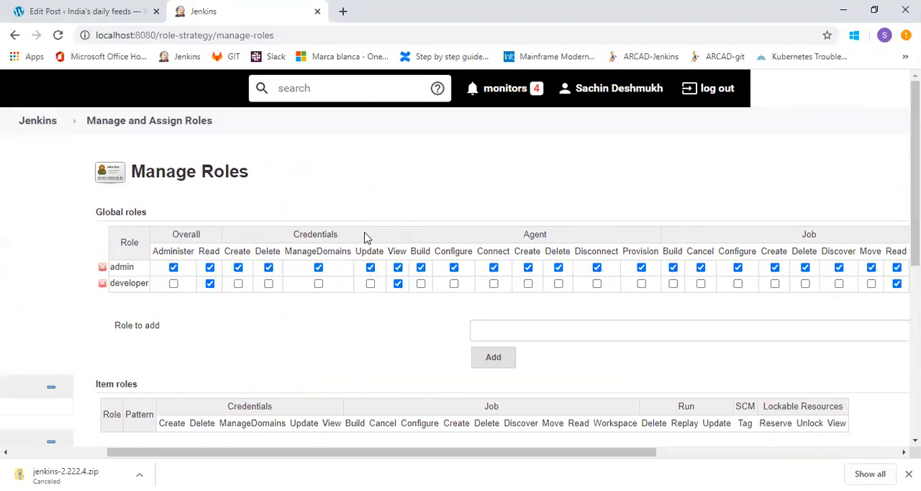
drag(524, 457, 423, 464)
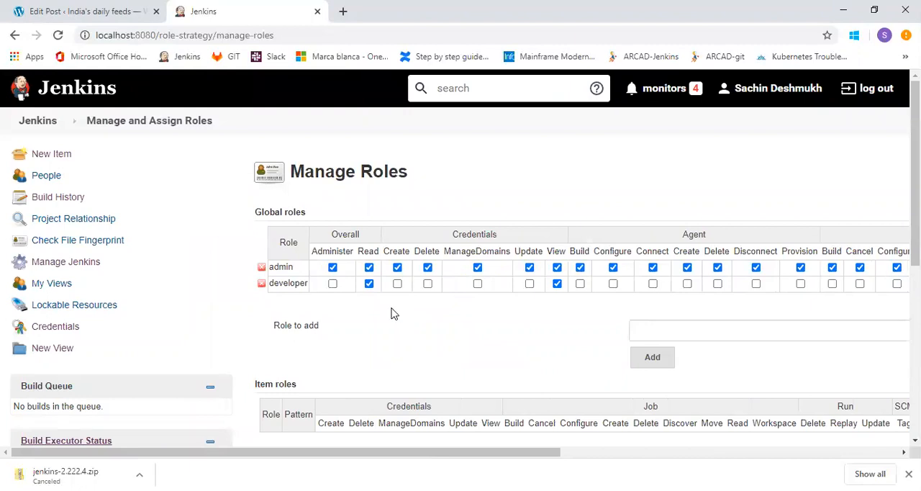
drag(421, 455, 500, 454)
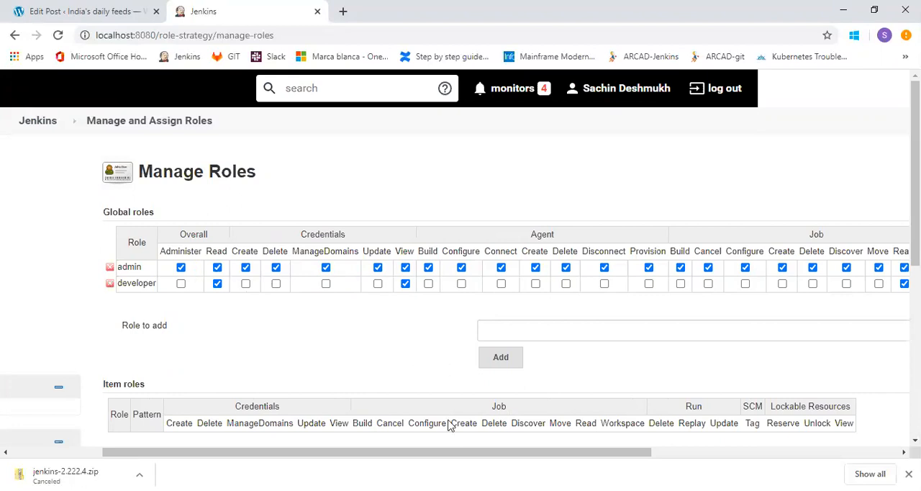
drag(489, 458, 415, 450)
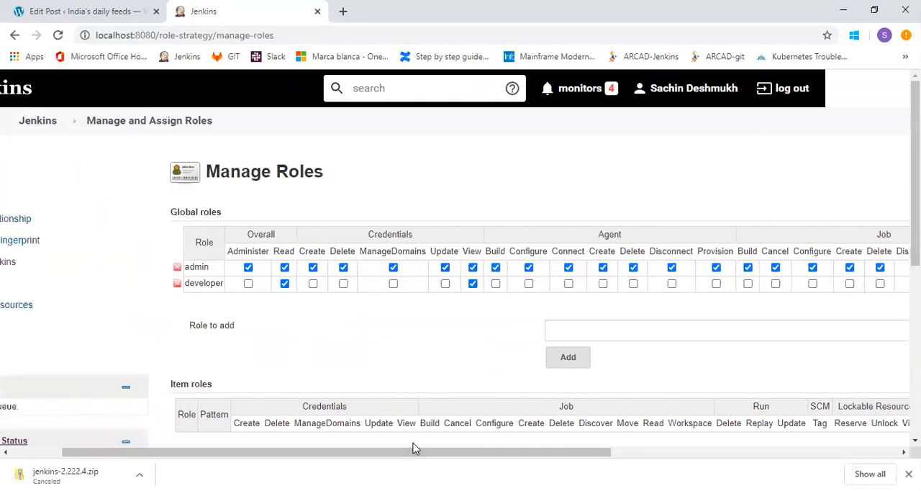
Add a global role named business analyst.
click(608, 329)
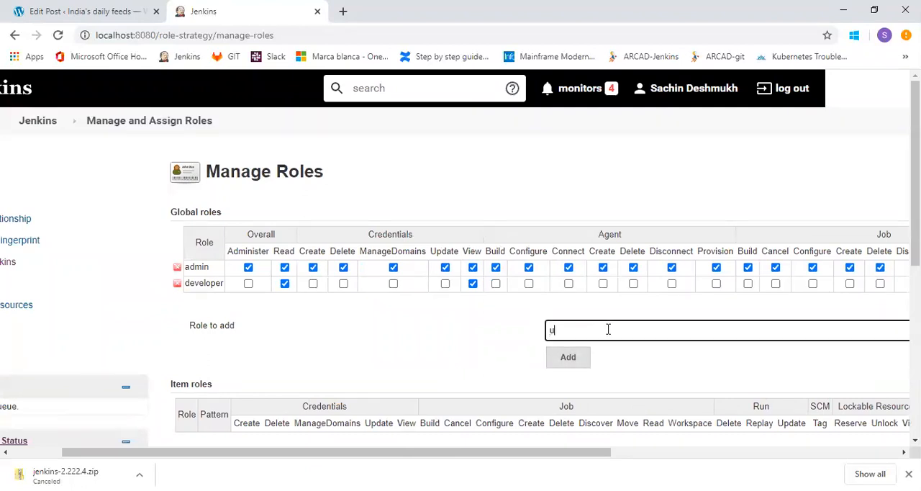
text(business analyst)
click(570, 360)
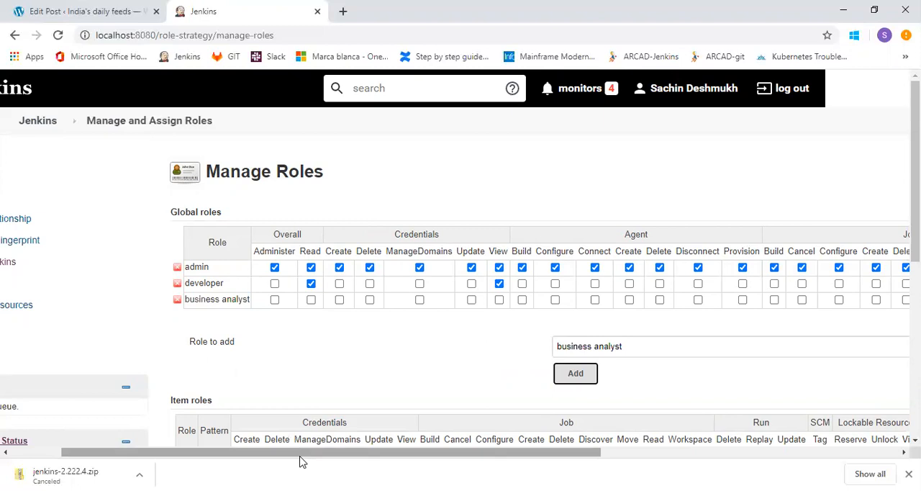
Grant the business analyst role the Job Read and View Read permissions, and save the role configuration.
drag(301, 456, 541, 455)
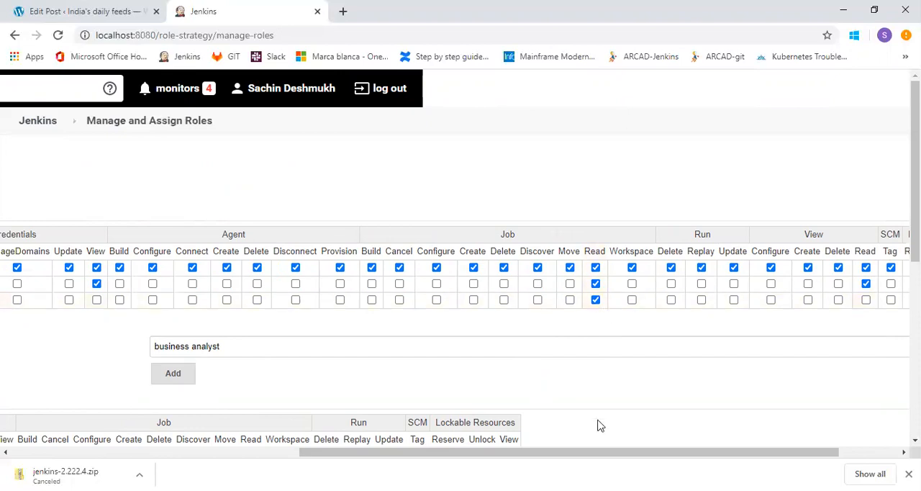
drag(596, 454, 776, 453)
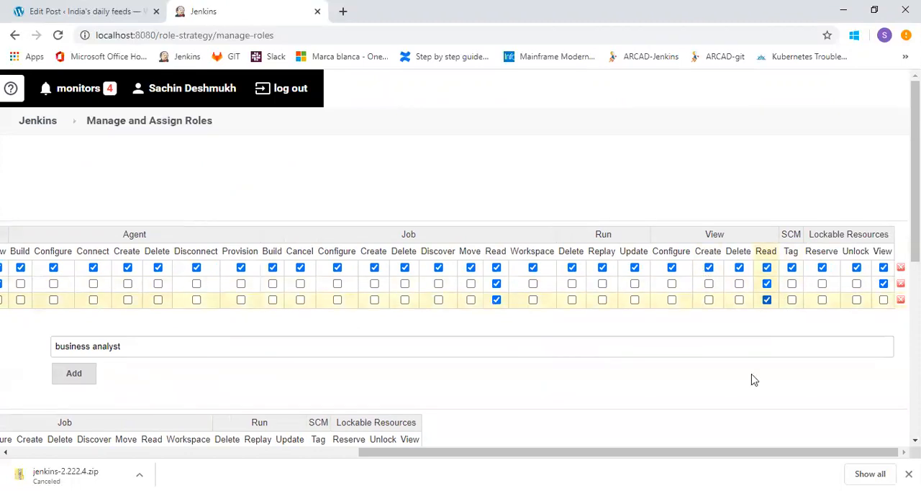
drag(742, 455, 384, 455)
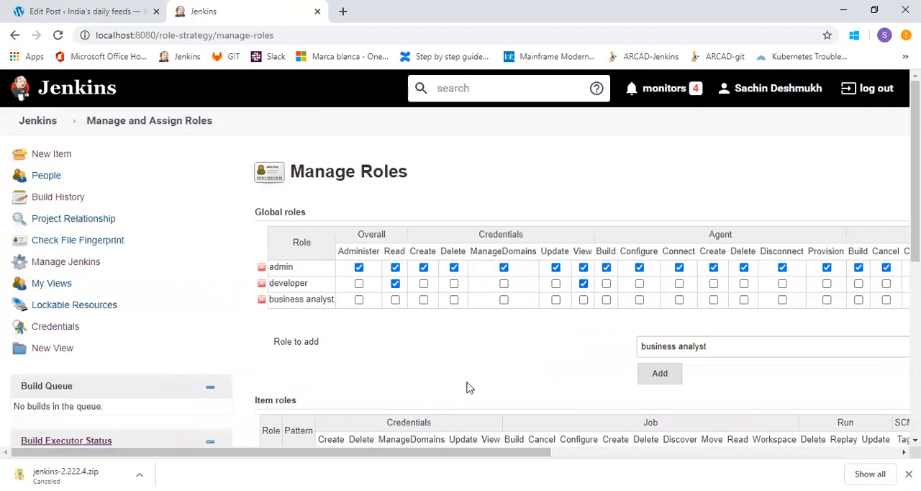
scroll(465, 272, down, 3)
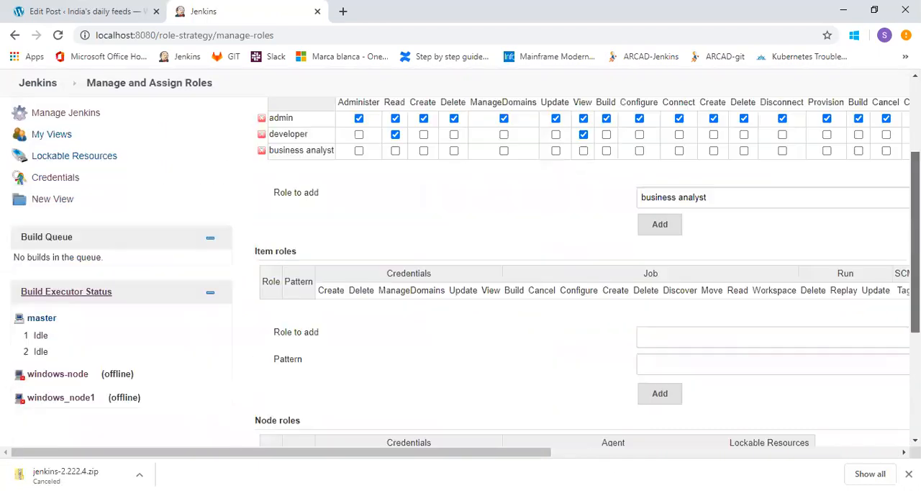
scroll(465, 271, up, 3)
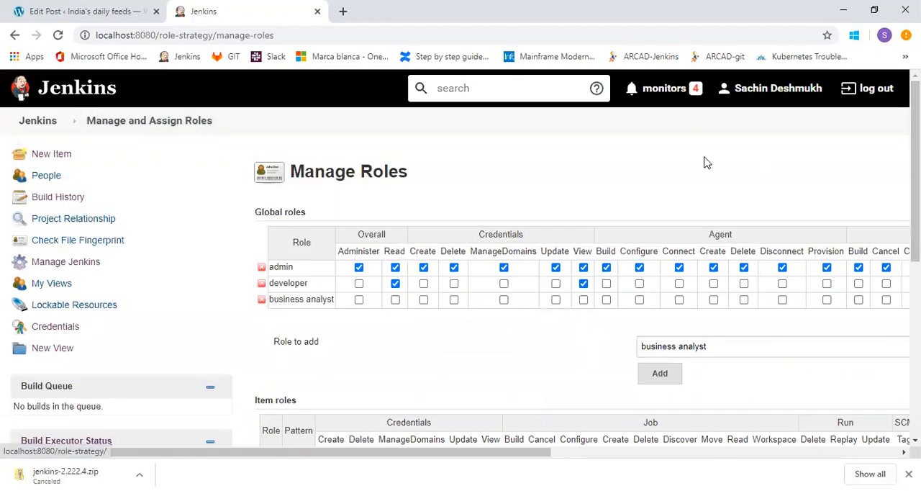
scroll(914, 172, down, 3)
scroll(914, 288, down, 2)
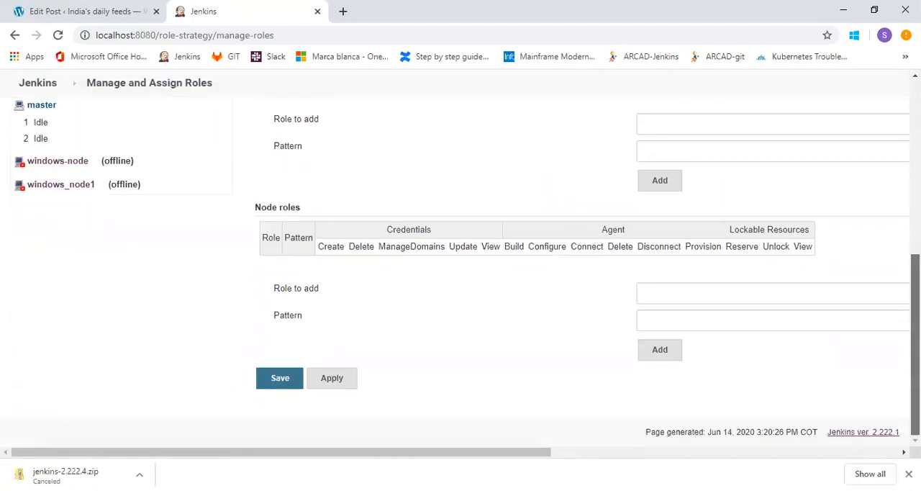
click(280, 380)
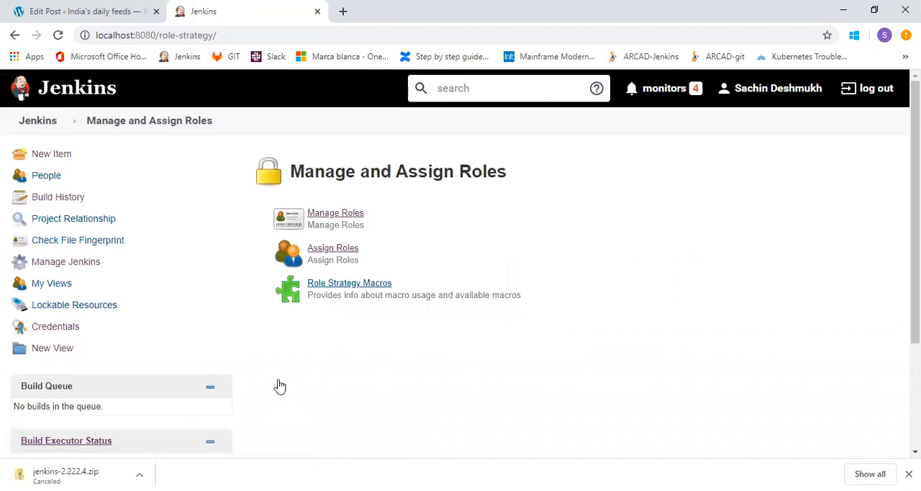
Open Assign Roles and review which global roles each user and group holds.
click(334, 251)
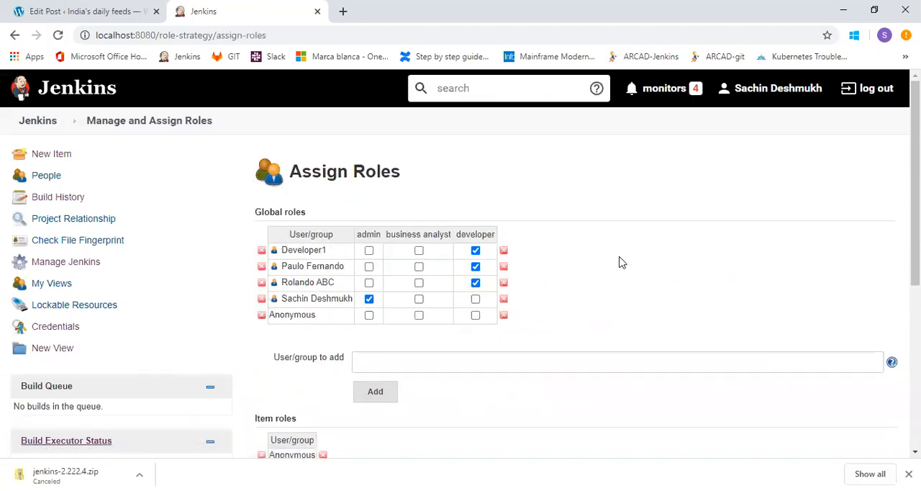
mouse_move(916, 173)
mouse_down()
mouse_move(916, 207)
mouse_move(916, 184)
mouse_up()
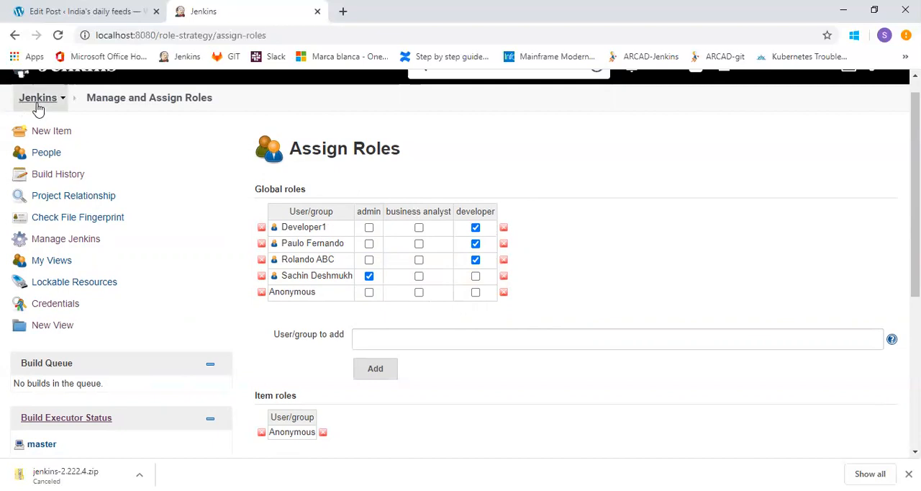
Return to Manage Jenkins and open Manage Users to view the list of Jenkins users.
click(76, 244)
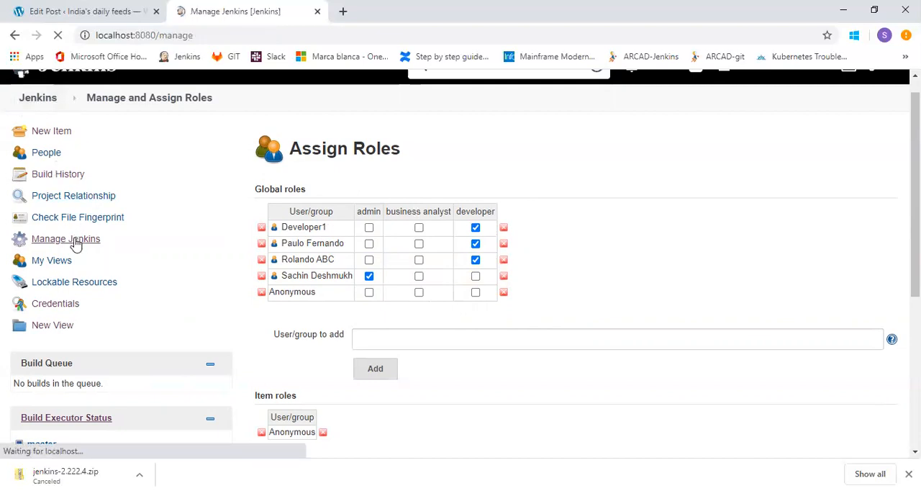
scroll(461, 263, down, 10)
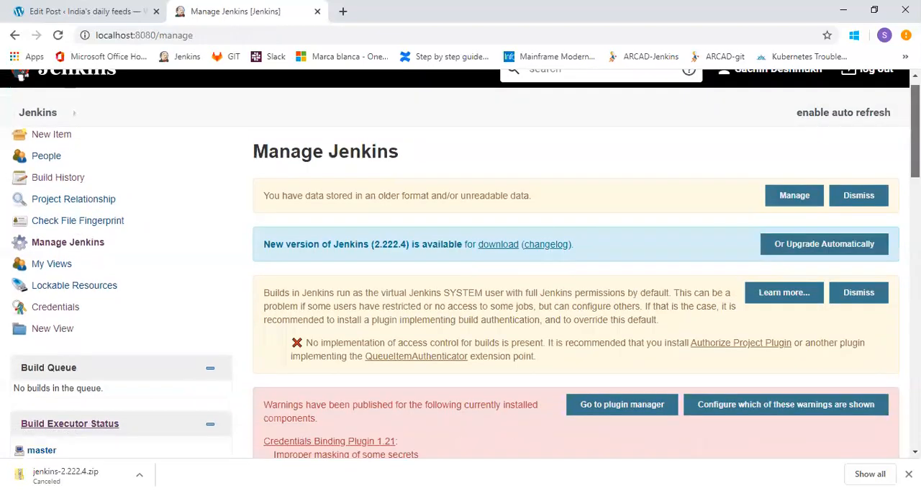
scroll(460, 278, down, 3)
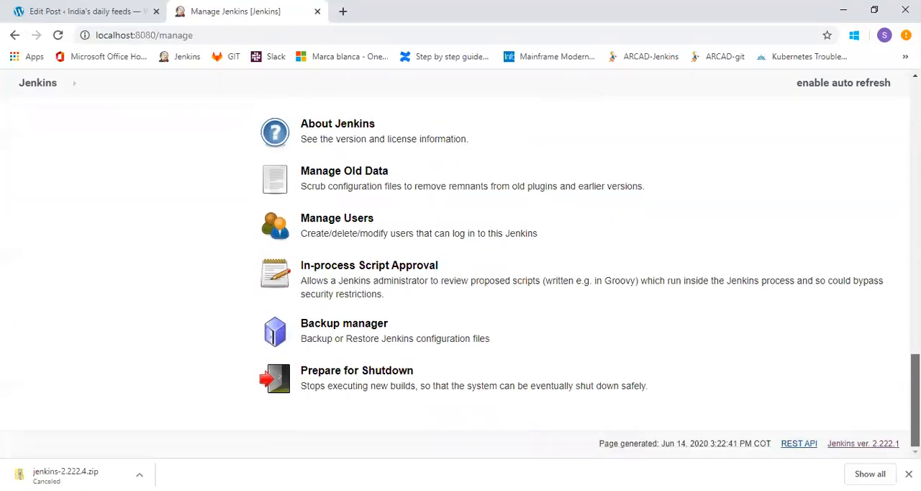
click(344, 227)
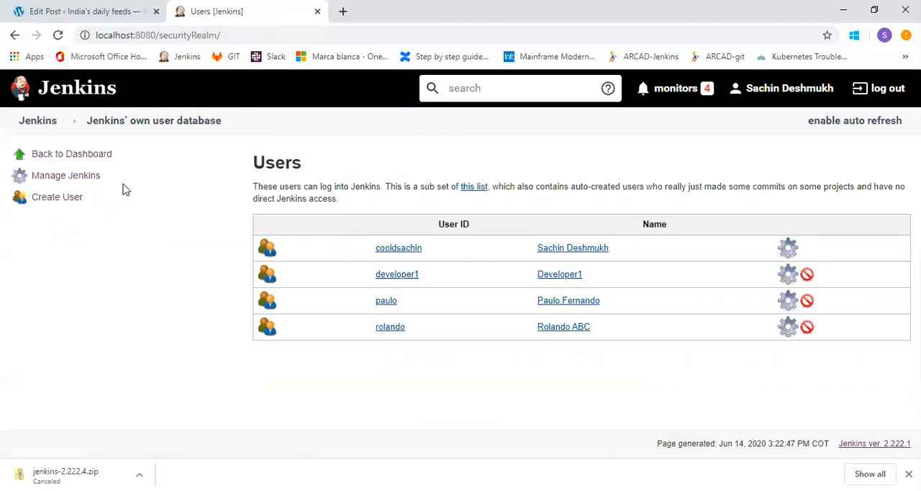
Start creating a new Jenkins user, entering the username and the account password with its confirmation.
click(58, 199)
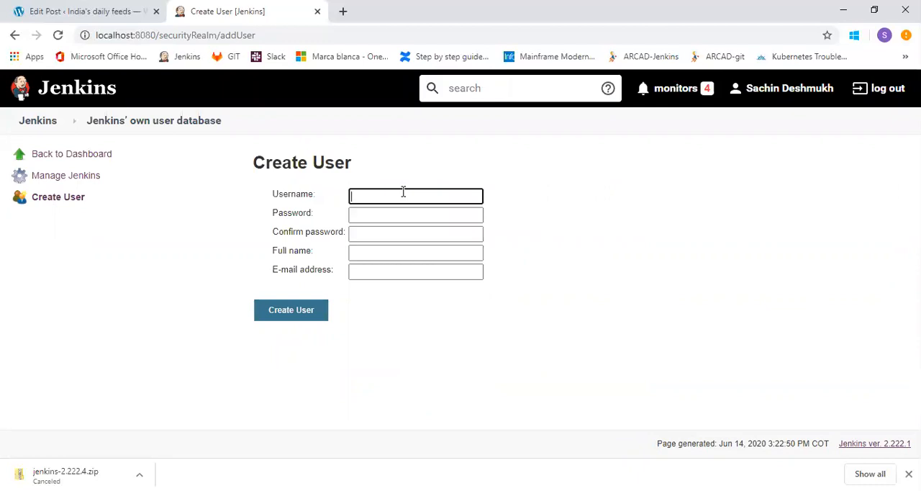
text(ganesh)
click(403, 214)
text(ga)
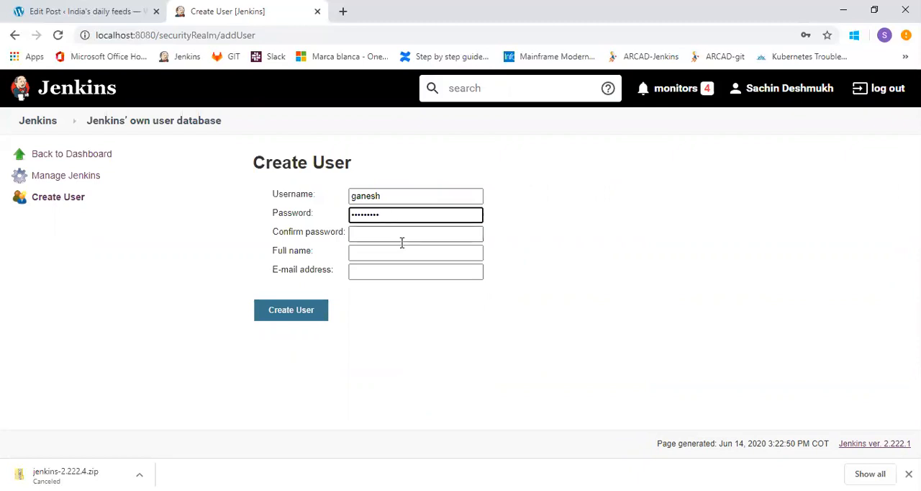
click(402, 237)
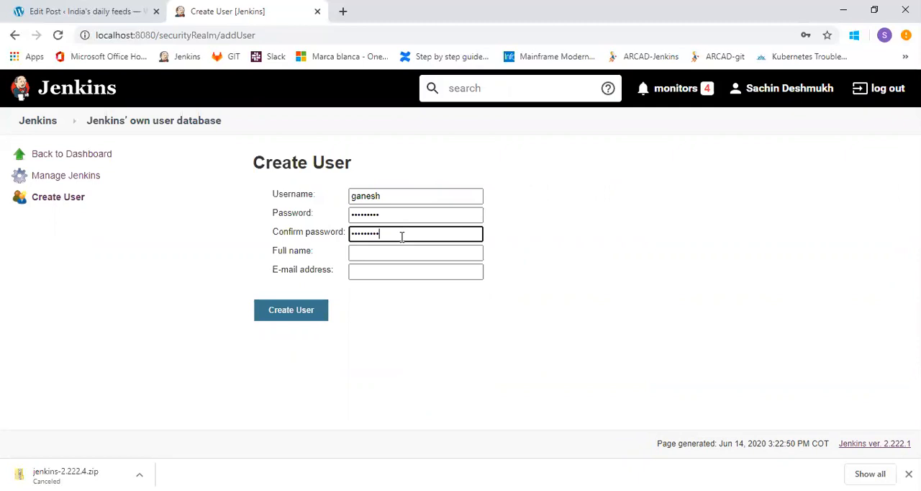
Fill in the new user's full name and e-mail address, and create the user.
click(402, 250)
text(Ga)
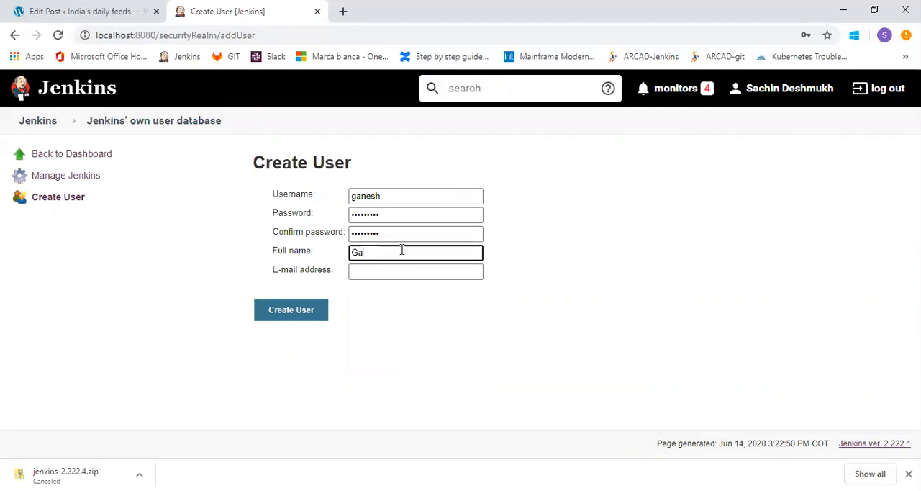
text(nesh gaitonde)
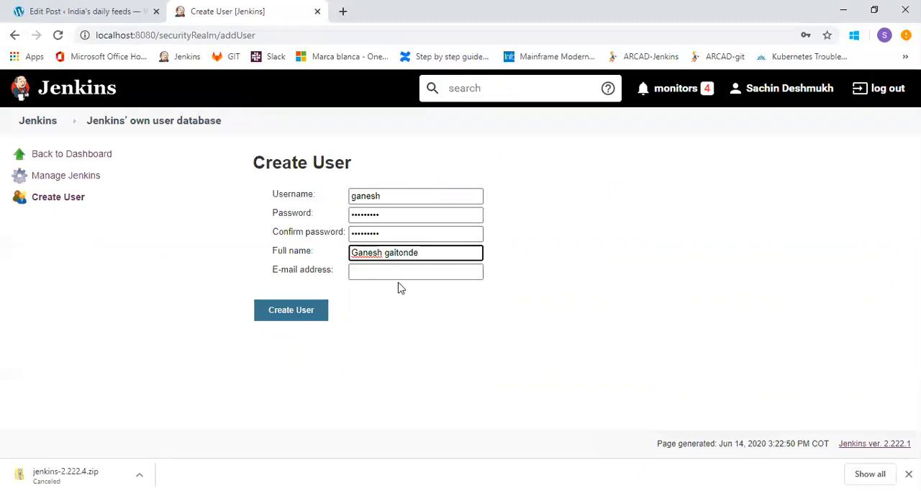
click(398, 274)
text(ganesh)
text(qgma)
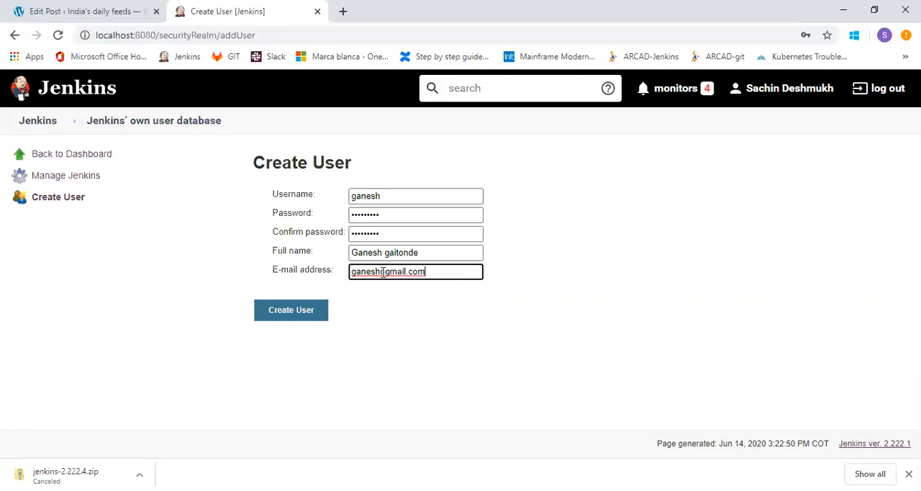
click(384, 272)
key(BackSpace)
text(@)
click(291, 311)
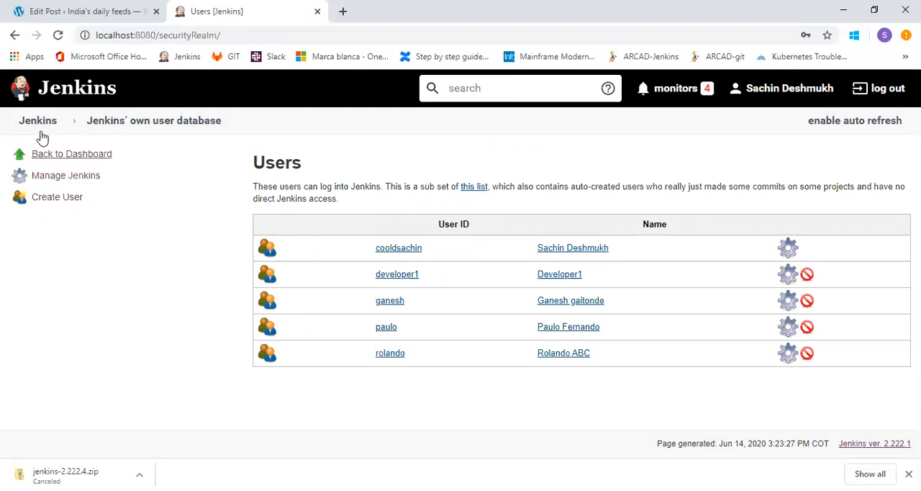
In Assign Roles, add the newly created user to the global roles and give it the business analyst role.
click(52, 178)
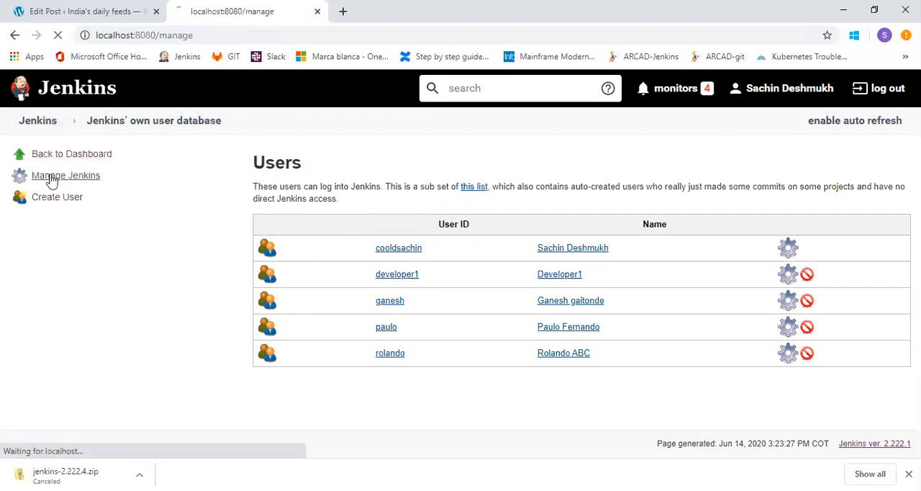
scroll(51, 179, down, 1)
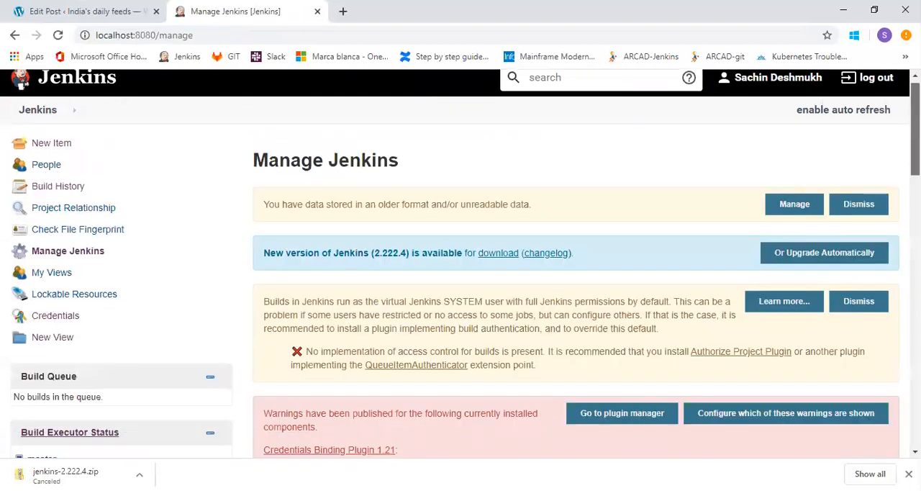
scroll(575, 277, down, 15)
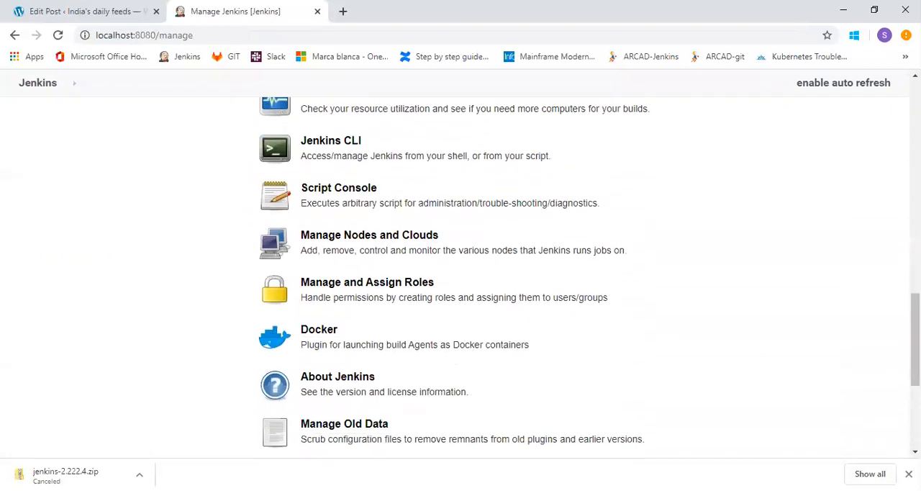
click(411, 289)
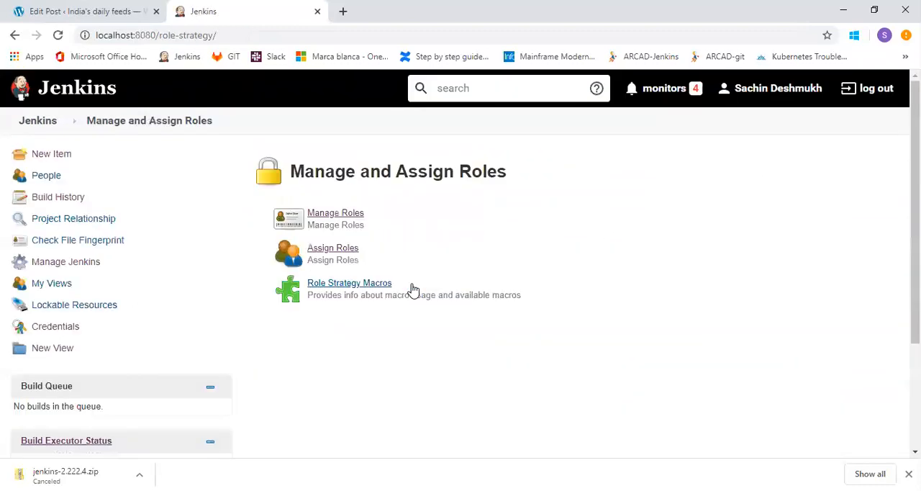
click(342, 249)
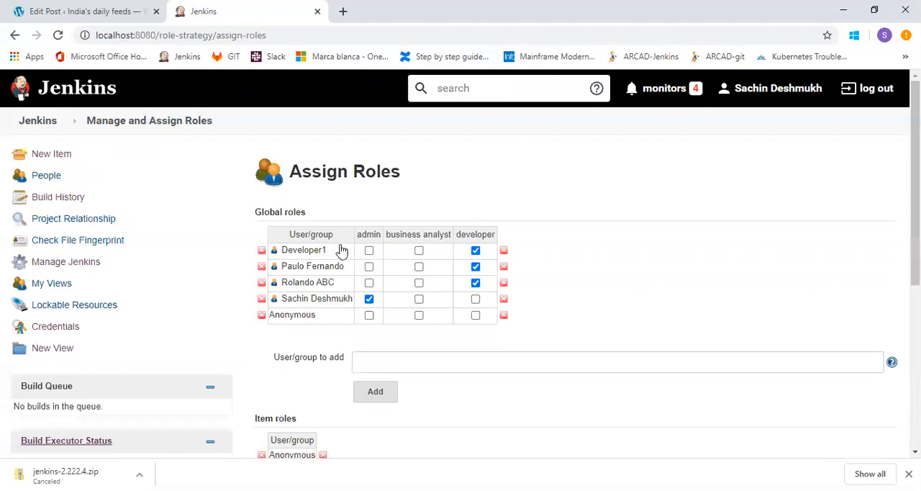
click(398, 361)
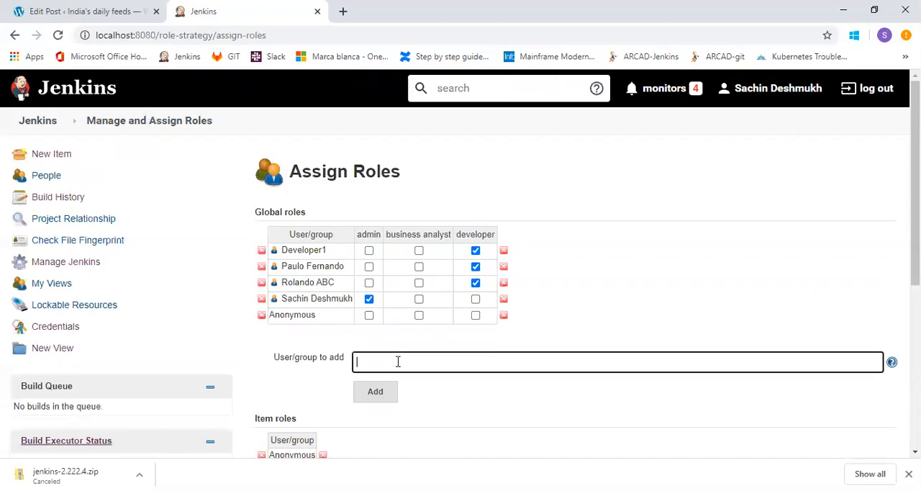
text(Ganesh)
click(380, 397)
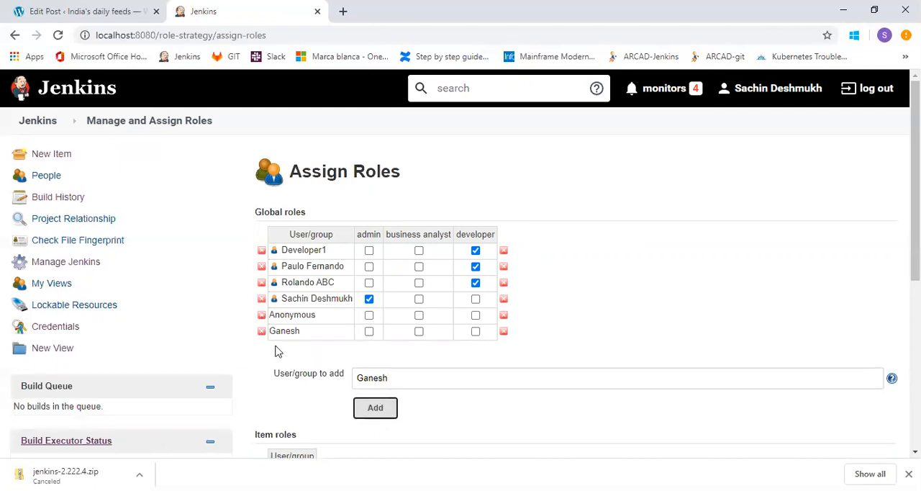
click(419, 332)
Log out of the administrator account, sign in as Developer1 with the account password, and log out again.
click(874, 97)
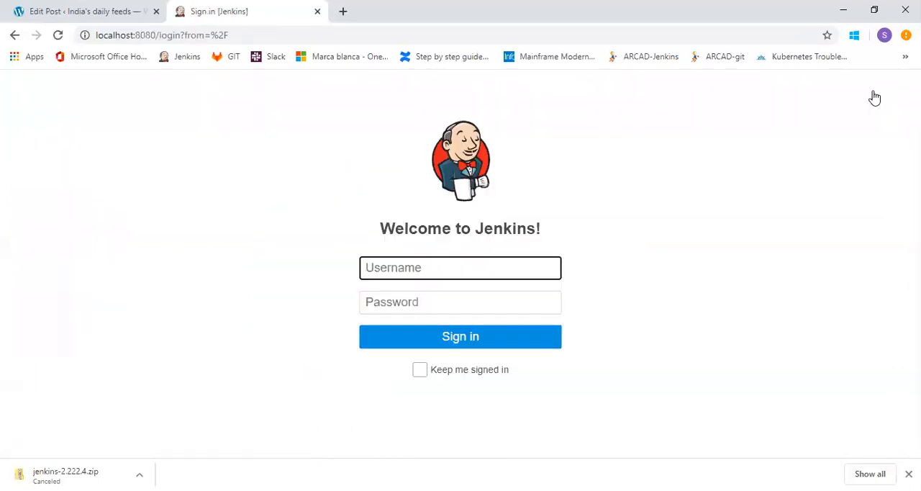
text(Developer1)
key(Tab)
text(*****)
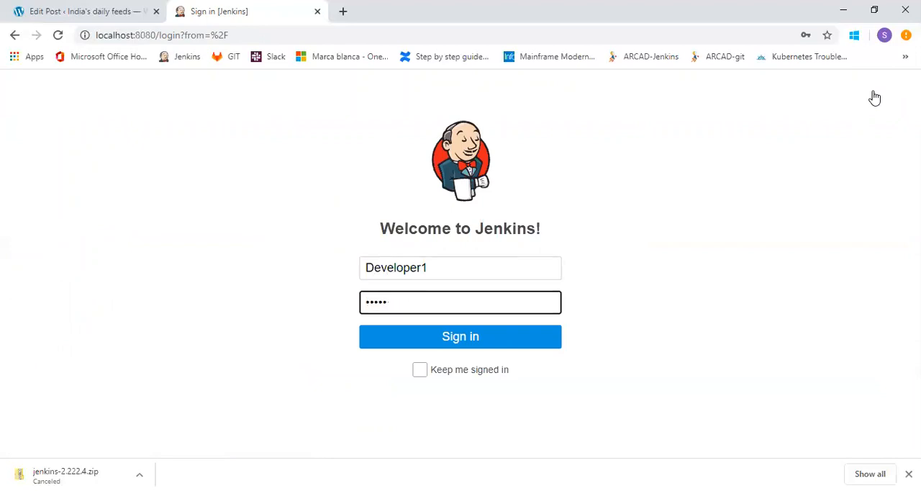
text(****)
key(Return)
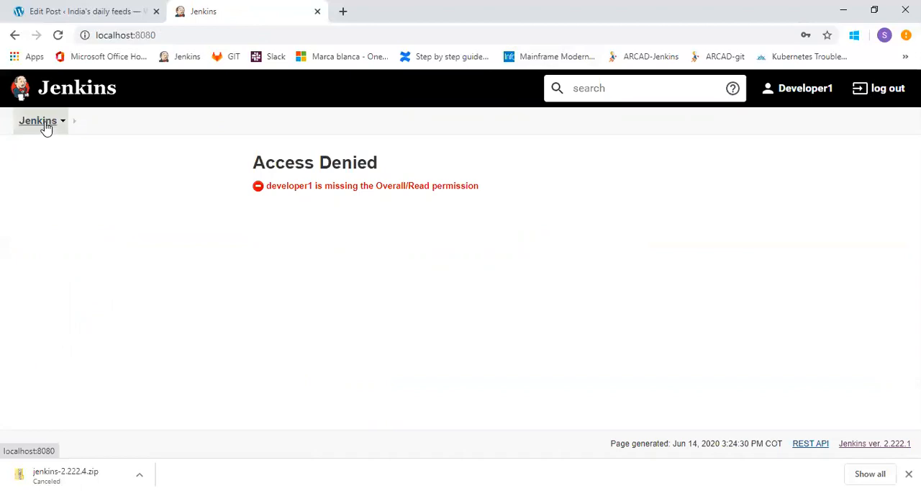
click(879, 93)
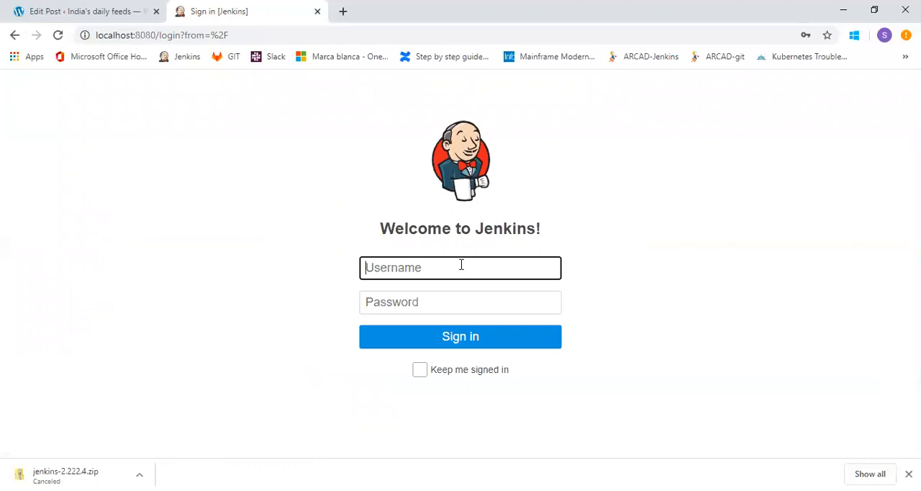
text(cooldsachin)
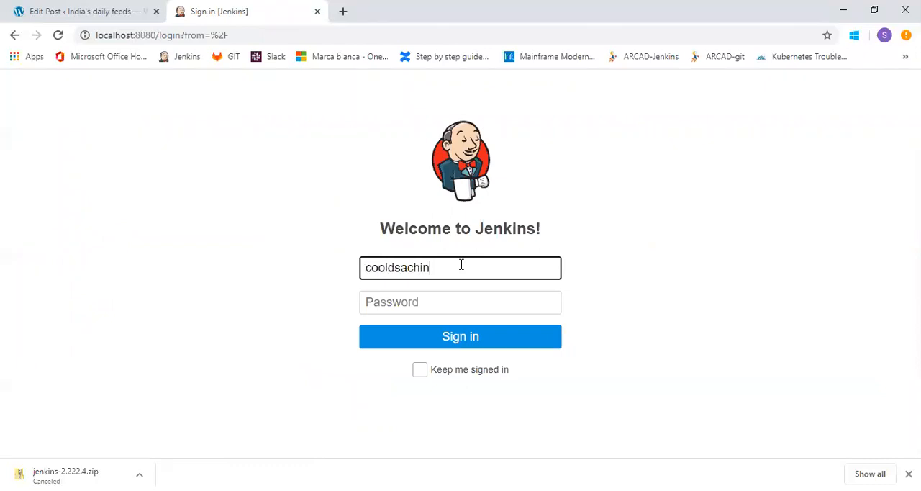
key(BackSpace)
key(BackSpace)
key(BackSpace)
key(BackSpace)
key(BackSpace)
key(BackSpace)
key(BackSpace)
key(BackSpace)
key(BackSpace)
key(BackSpace)
Sign in with the newly created user's username and password, and try to open that user's profile page.
text(Ganesh)
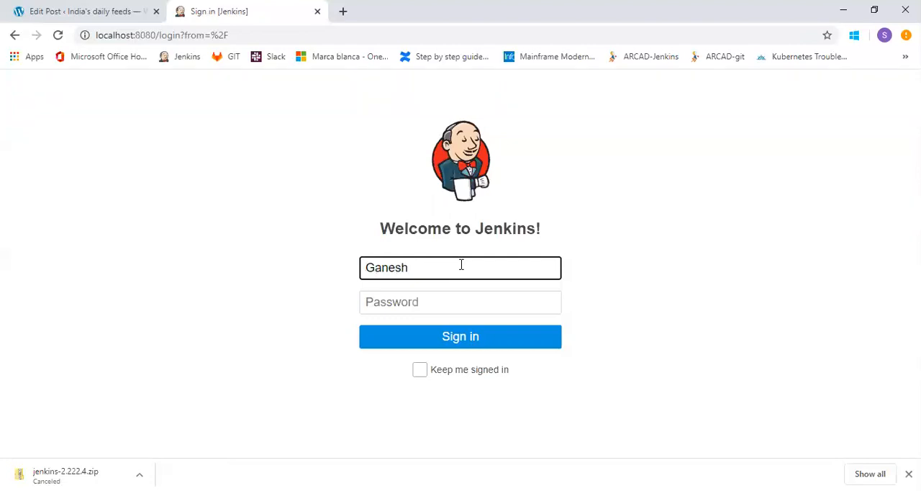
key(Tab)
text(****)
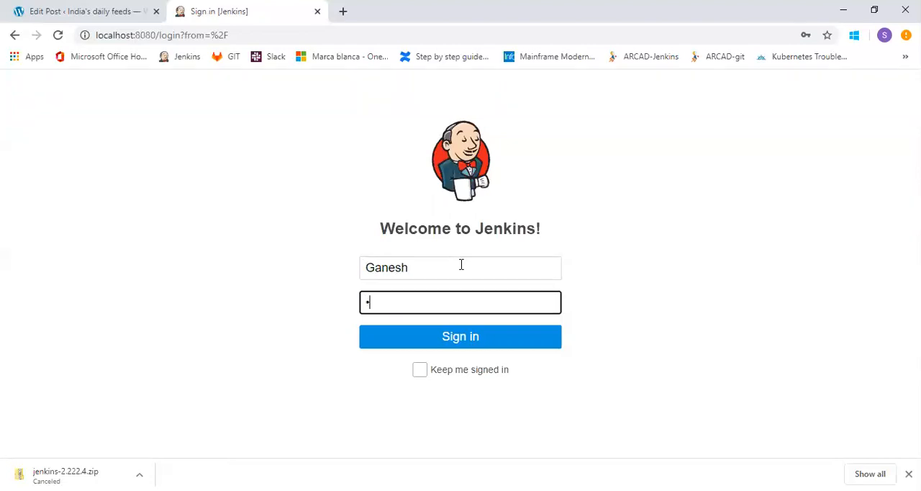
text(*****)
click(459, 338)
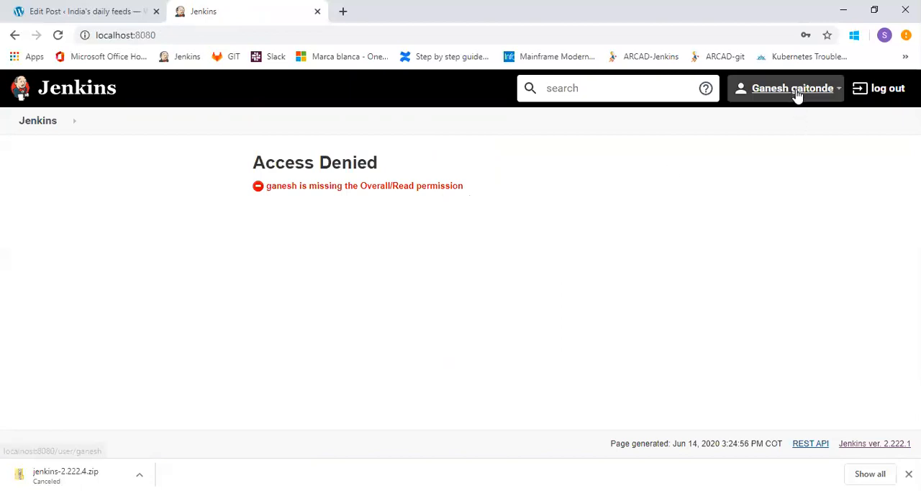
click(820, 98)
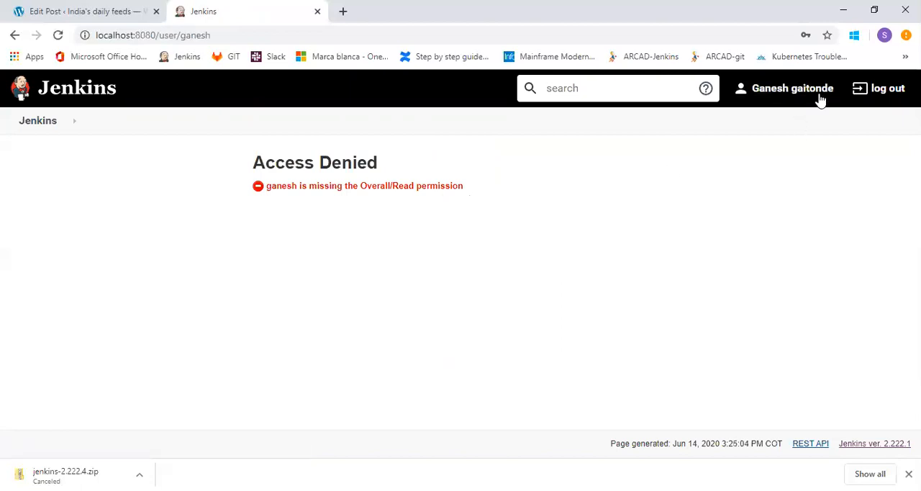
Log out of the new user's account and sign back in with the administrator's username and password.
click(894, 94)
text(cooldsachin)
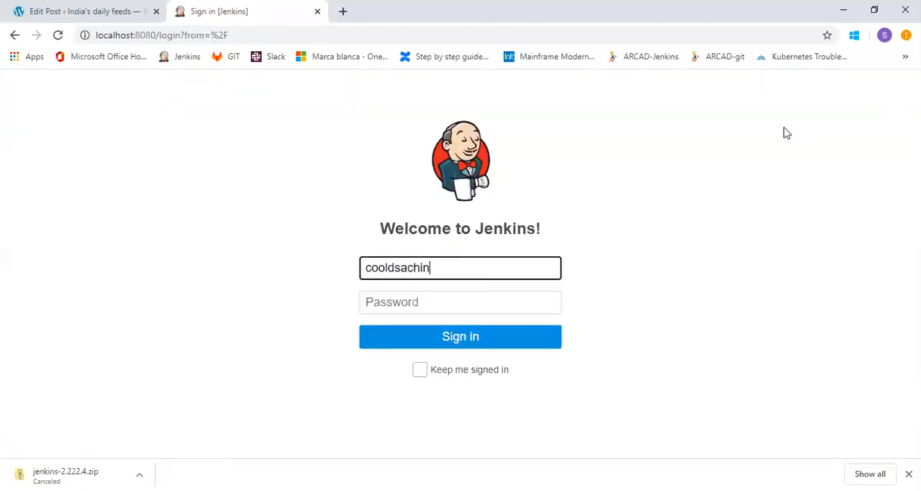
key(Tab)
text(•••••)
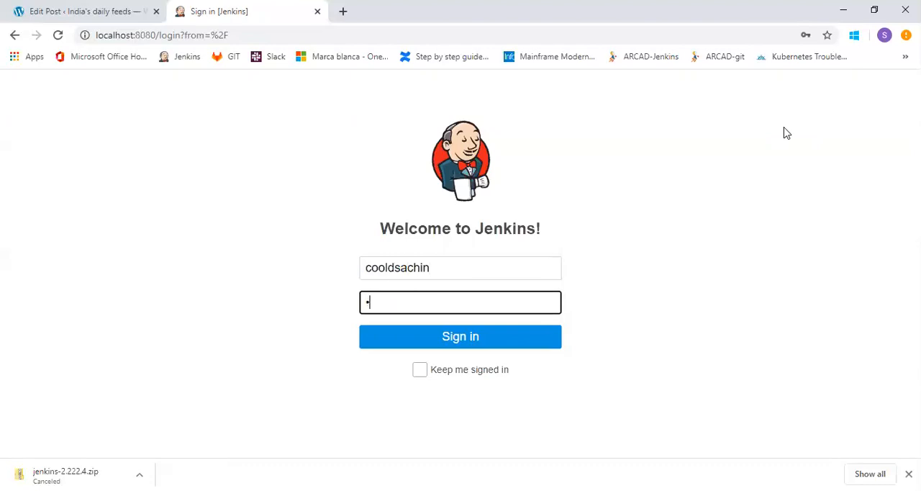
text(••••)
click(500, 338)
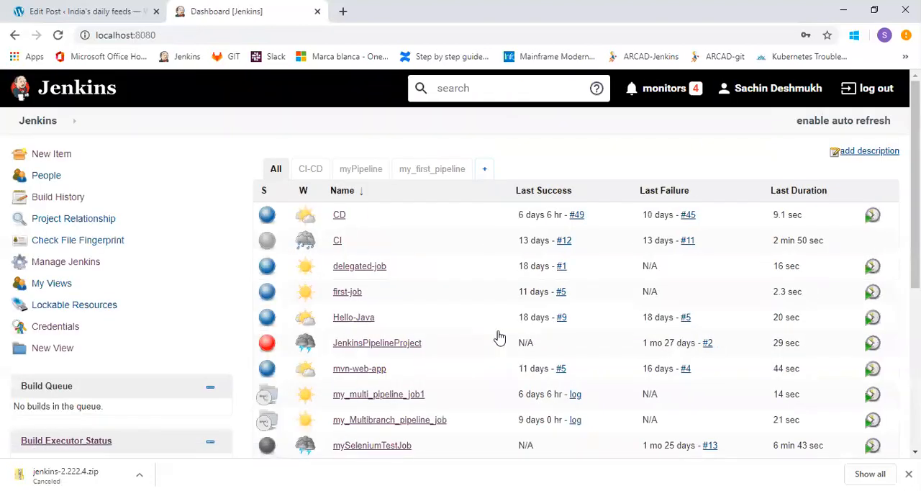
In Manage Users, start creating another user with the username "user", entering and confirming the account password.
click(84, 266)
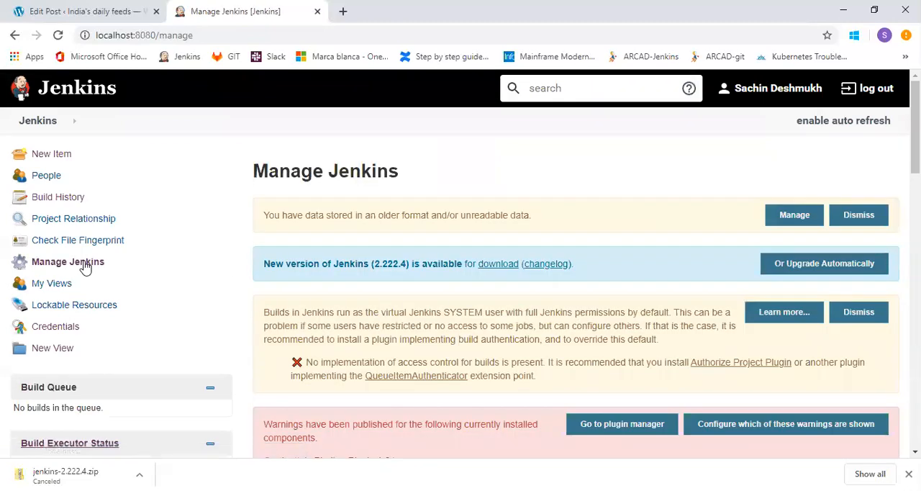
drag(915, 147, 884, 421)
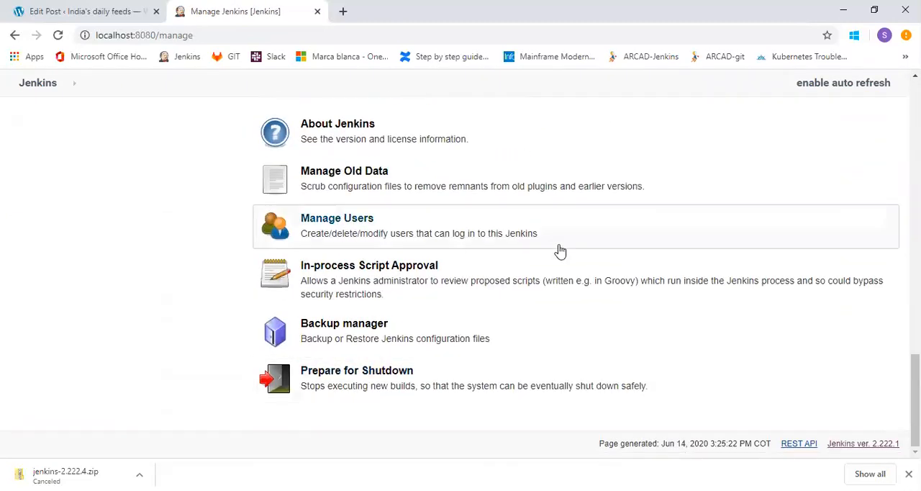
click(364, 229)
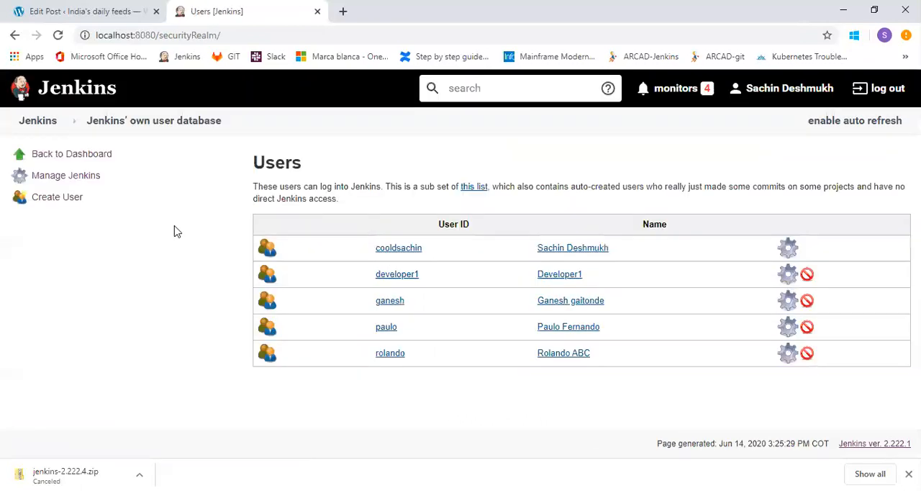
click(53, 203)
text(user)
key(Tab)
text(u)
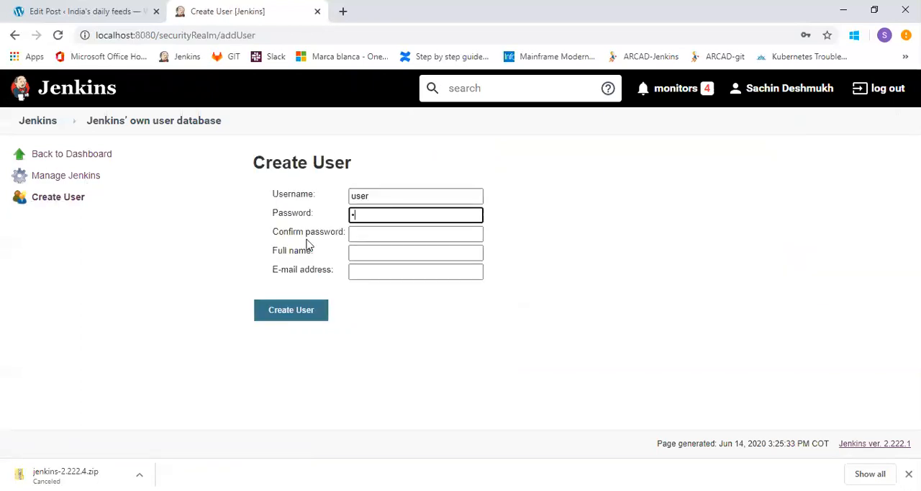
key(Tab)
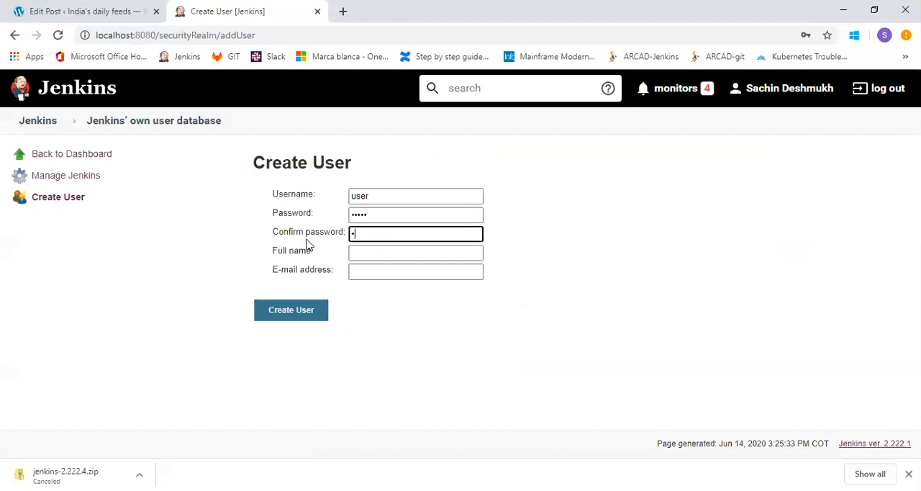
Set the full name to "User user", fill in the e-mail address, and create the user.
click(380, 246)
text(User user)
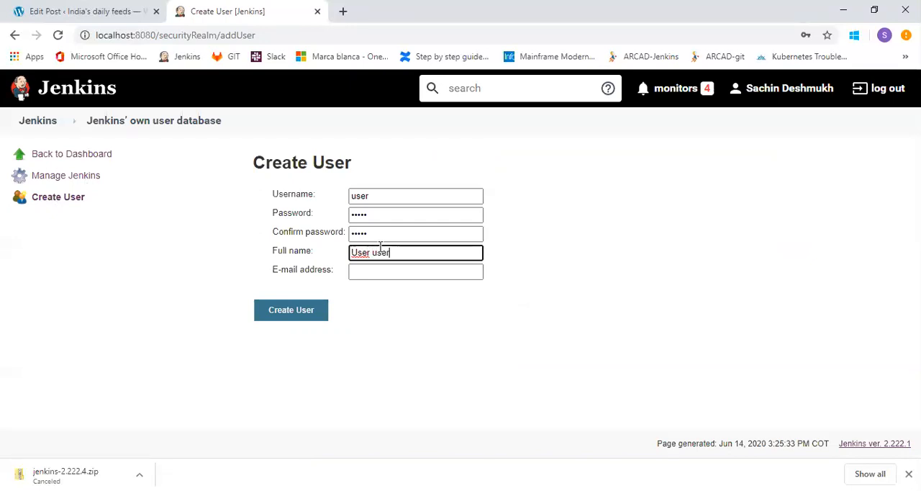
click(382, 270)
text(user@gmail.com)
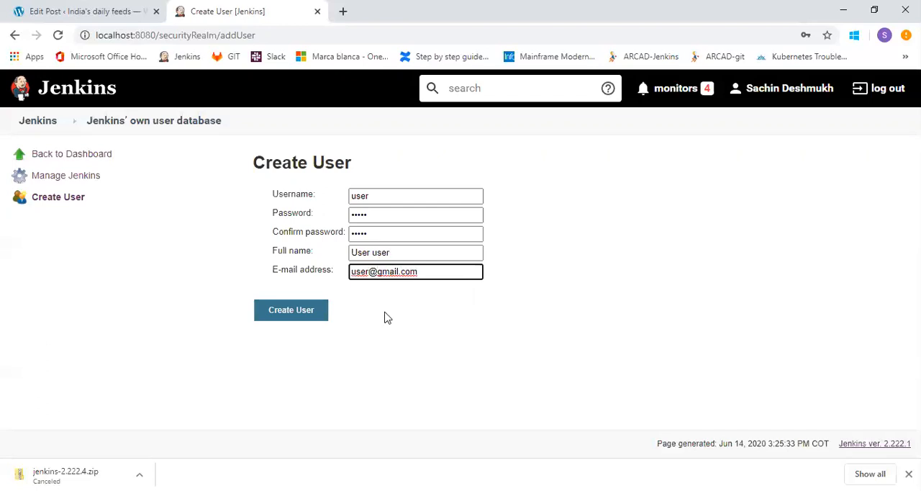
click(301, 309)
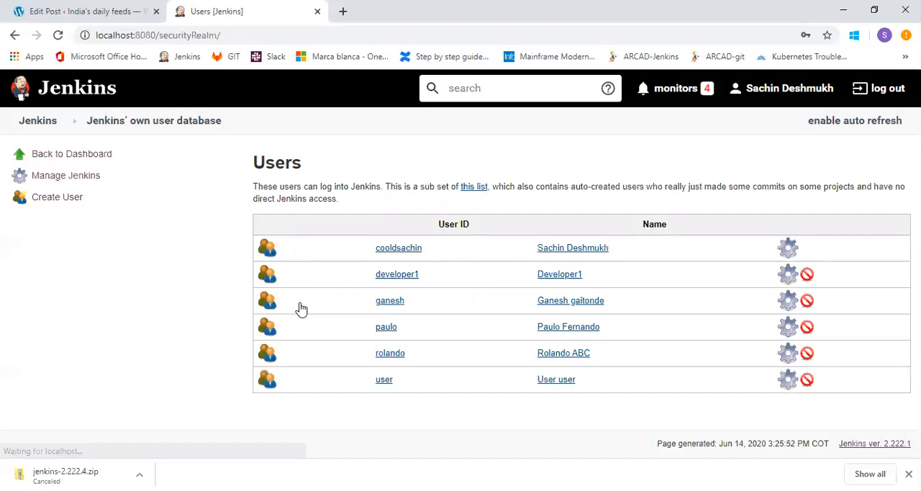
Return to the dashboard and open the Assign Roles page under Manage and Assign Roles.
click(40, 124)
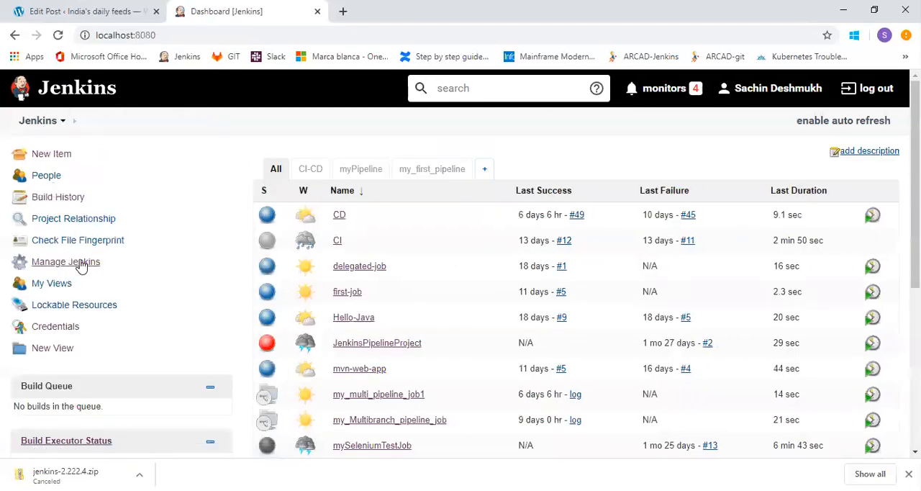
click(79, 264)
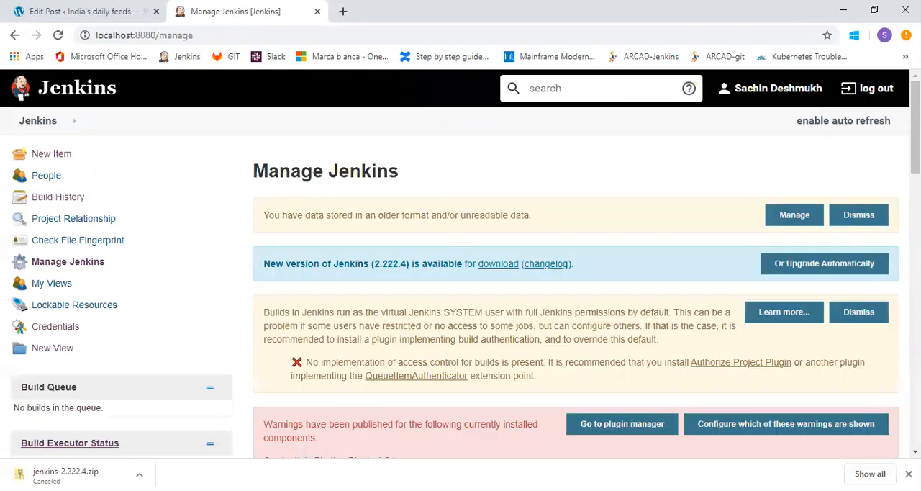
scroll(461, 277, down, 10)
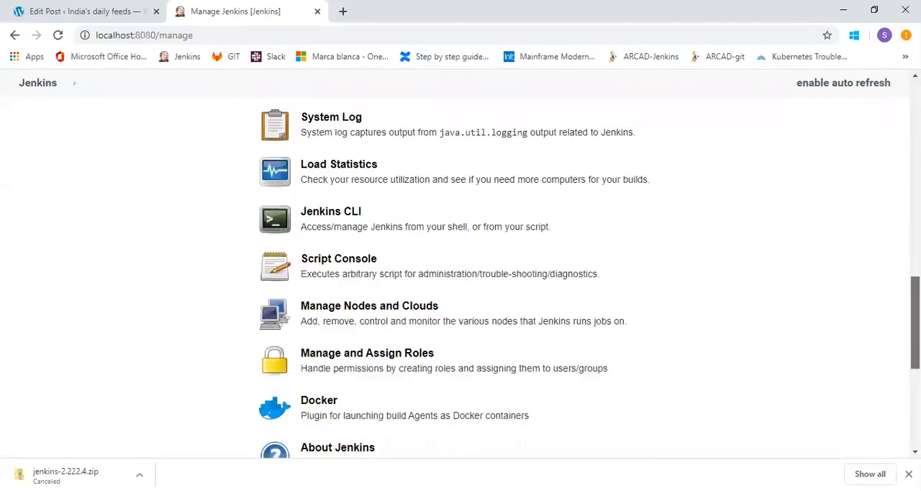
scroll(885, 402, down, 5)
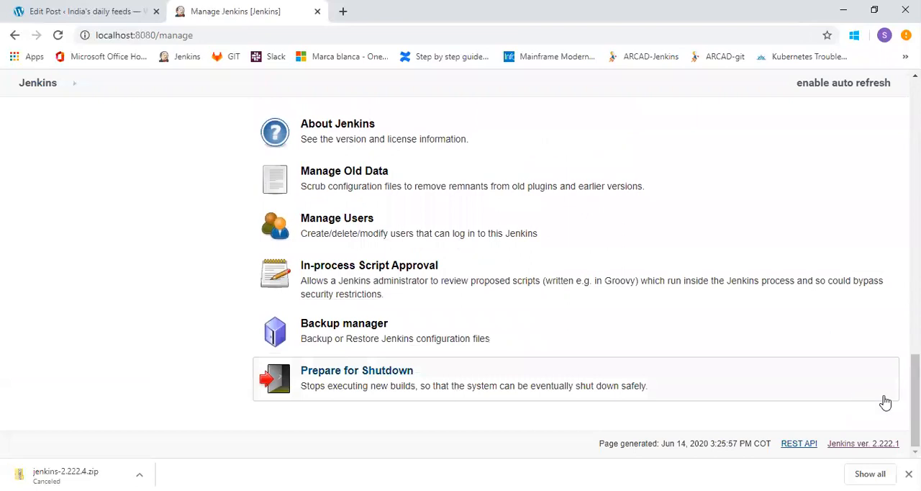
scroll(885, 403, up, 3)
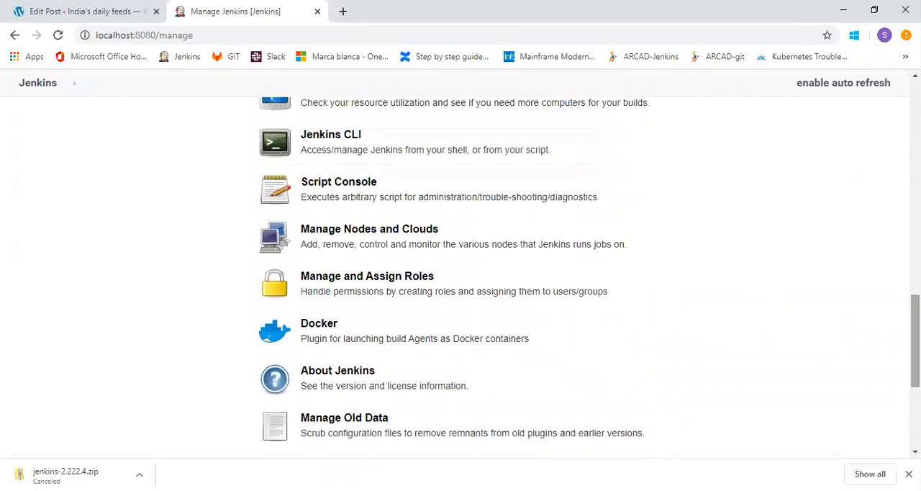
click(422, 290)
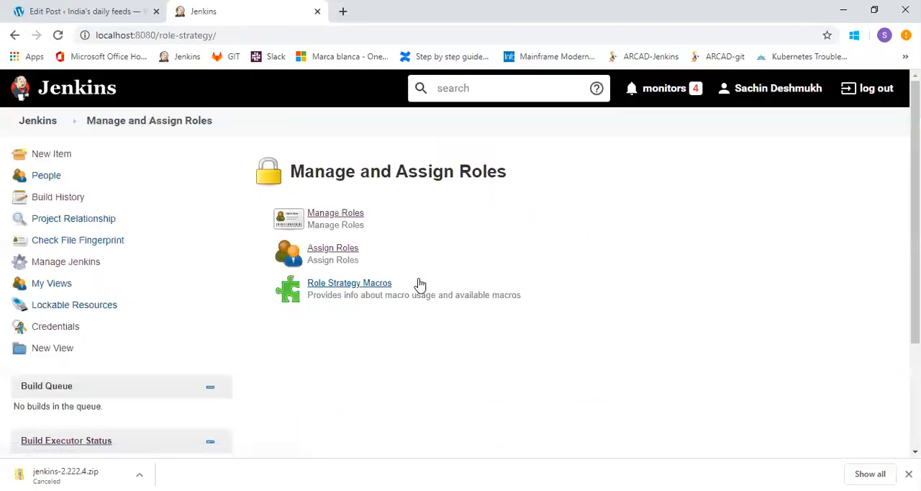
click(350, 251)
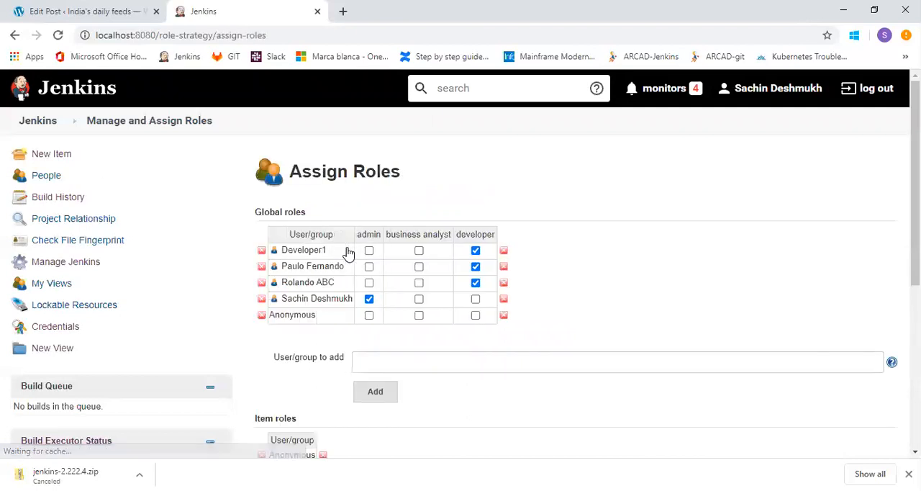
Add "User" to the global roles table, assign it the developer role, and save the role assignments.
click(391, 363)
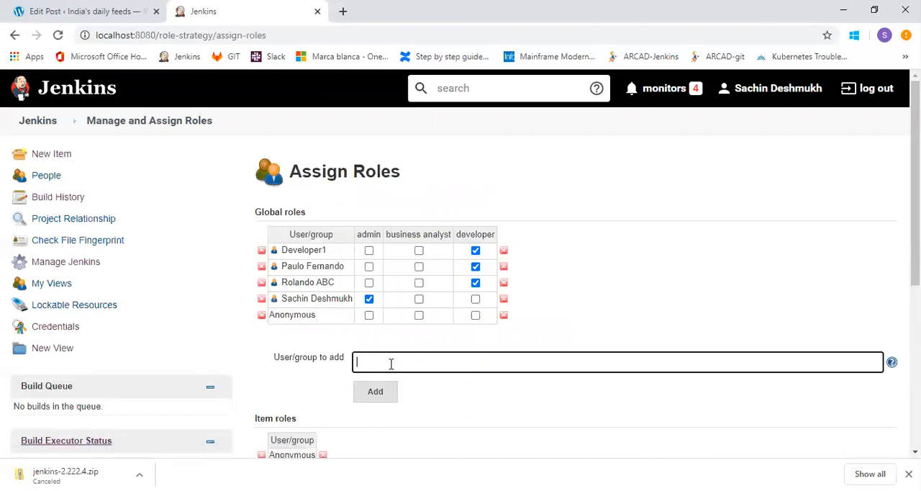
text(User)
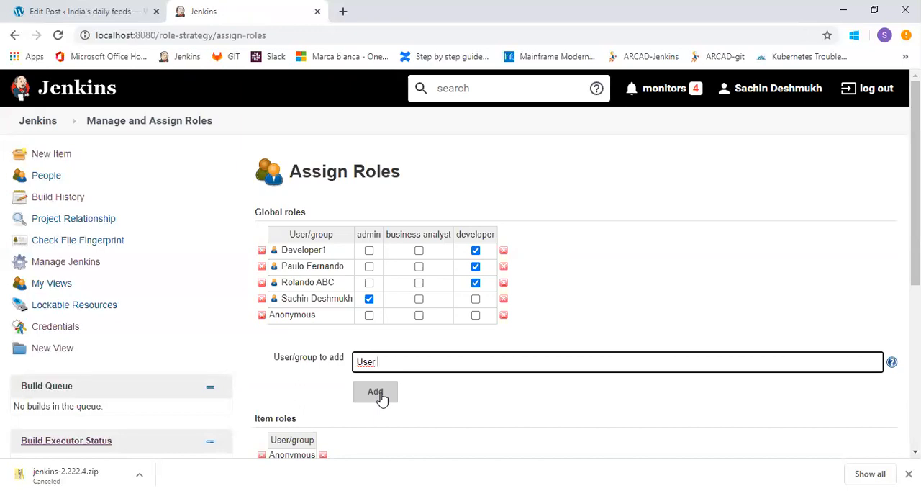
click(381, 398)
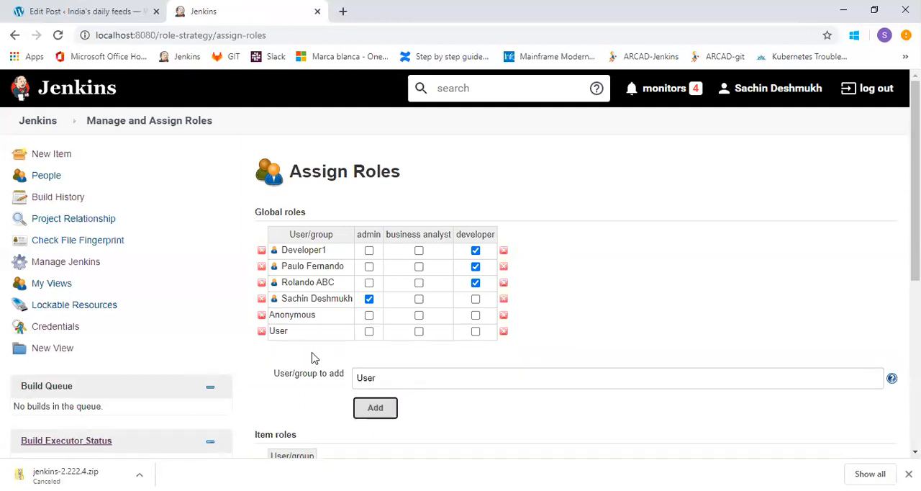
click(475, 331)
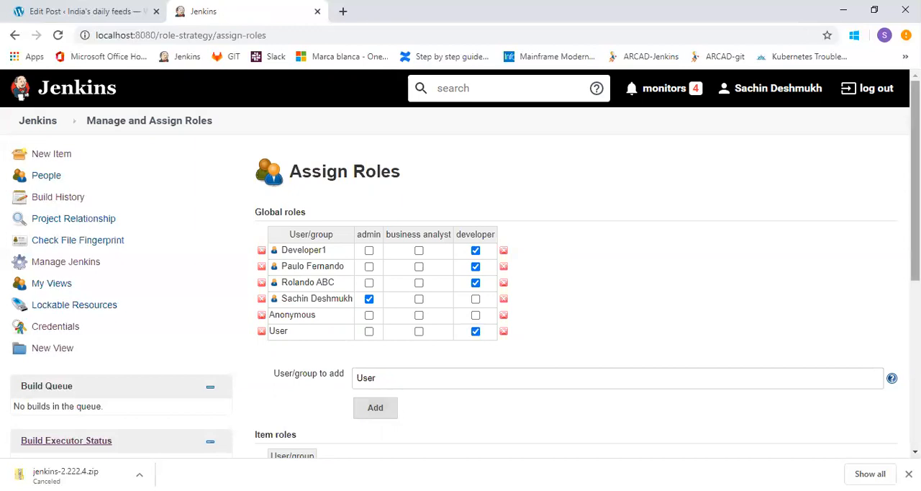
scroll(267, 452, down, 5)
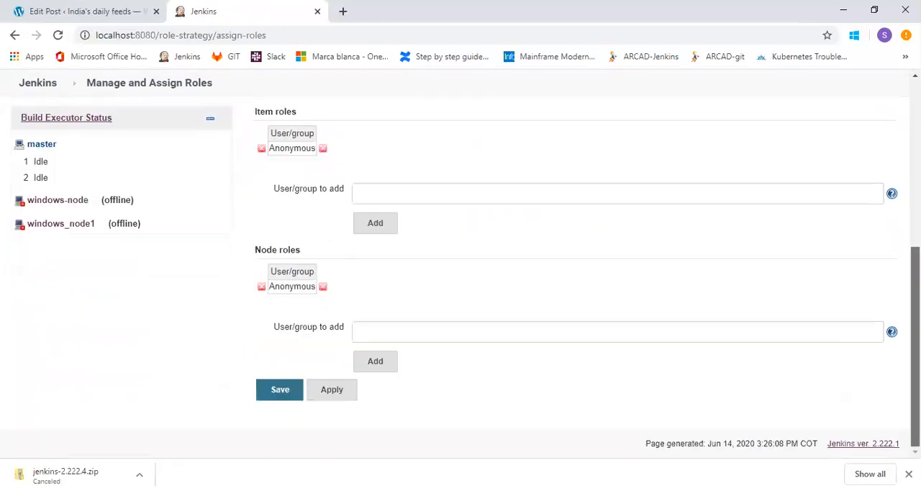
click(279, 395)
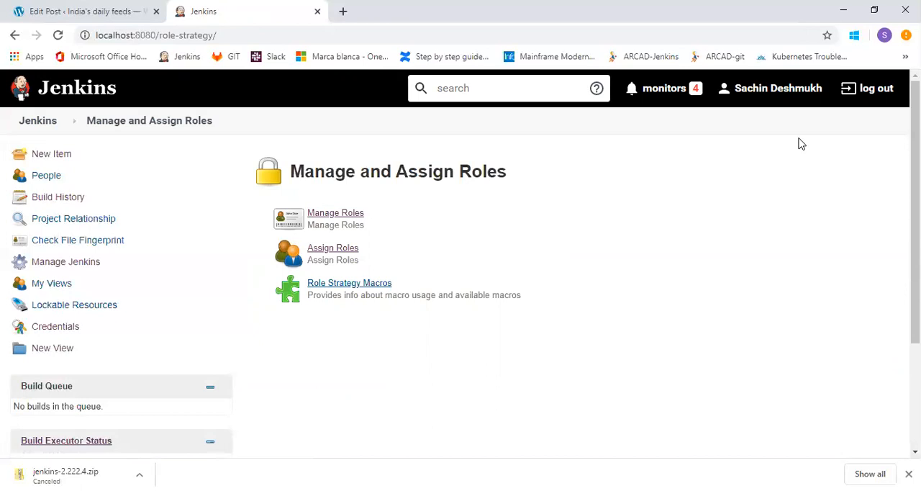
Log out of the administrator account and sign in with the username "user" and its account password.
click(878, 92)
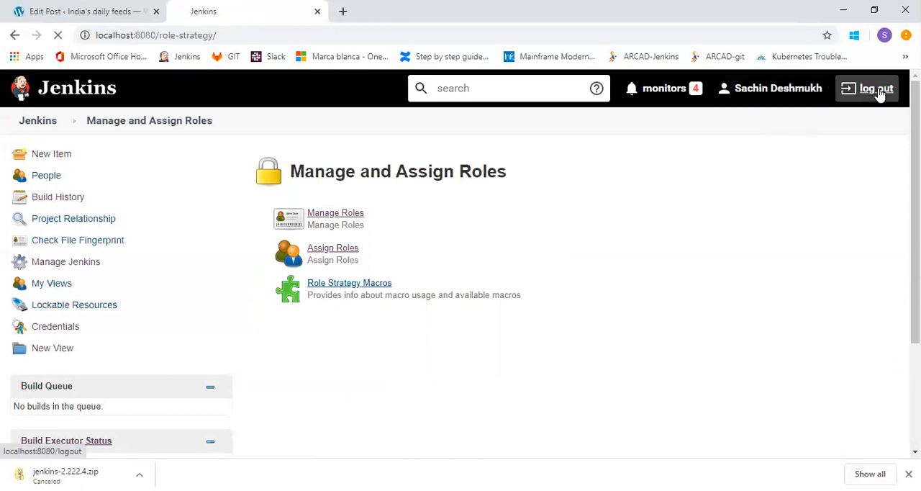
text(user)
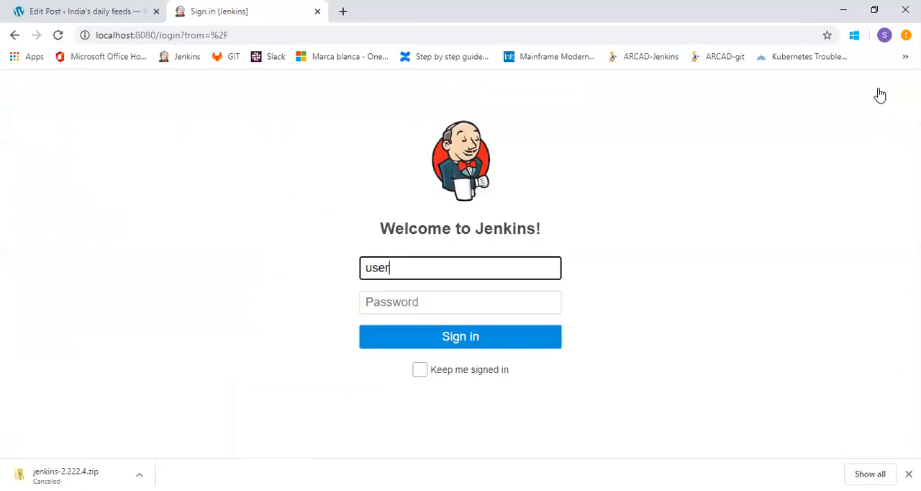
key(Tab)
text(admin)
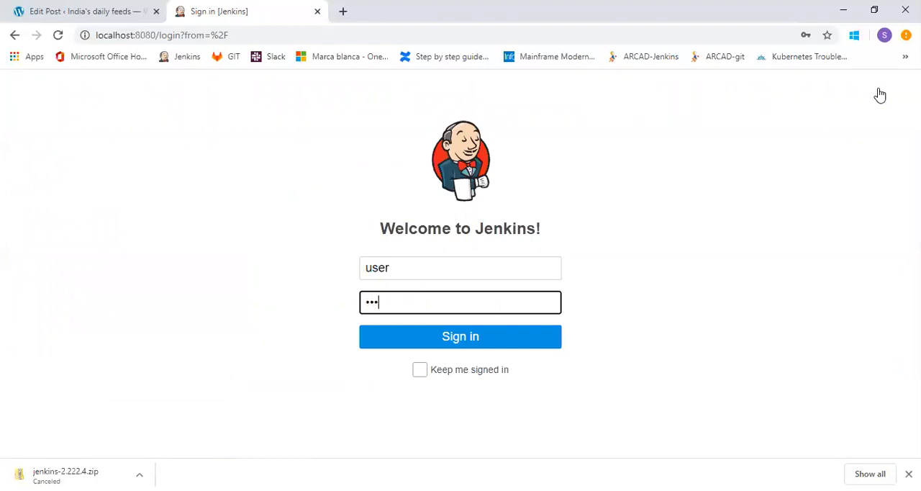
click(520, 331)
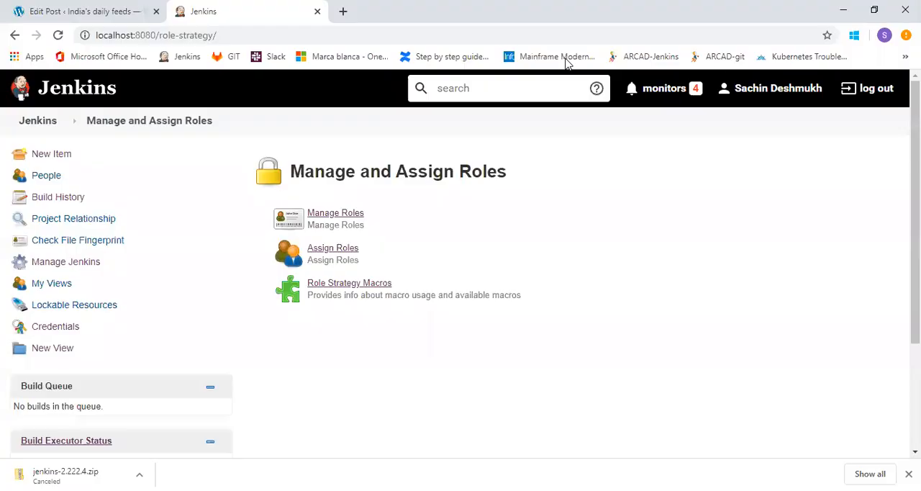
Examine the permissions of the admin, business analyst and developer roles and the item roles section in Manage Roles.
click(339, 215)
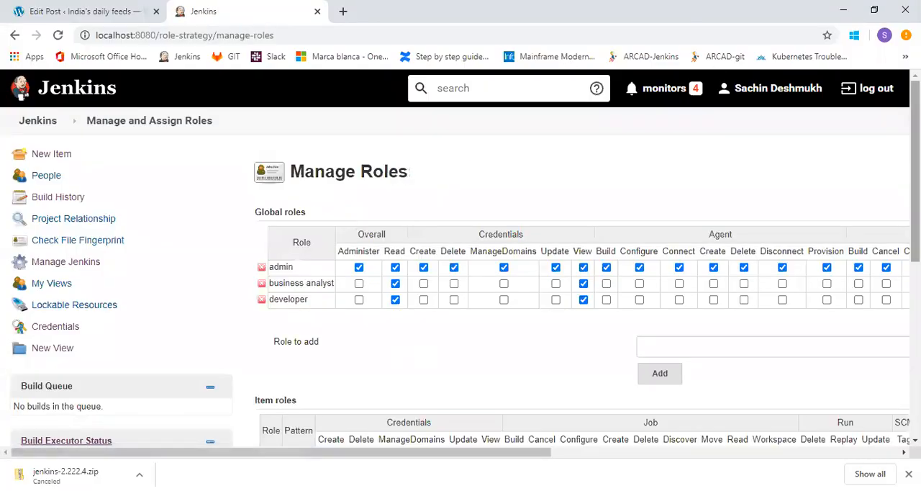
scroll(460, 259, down, 3)
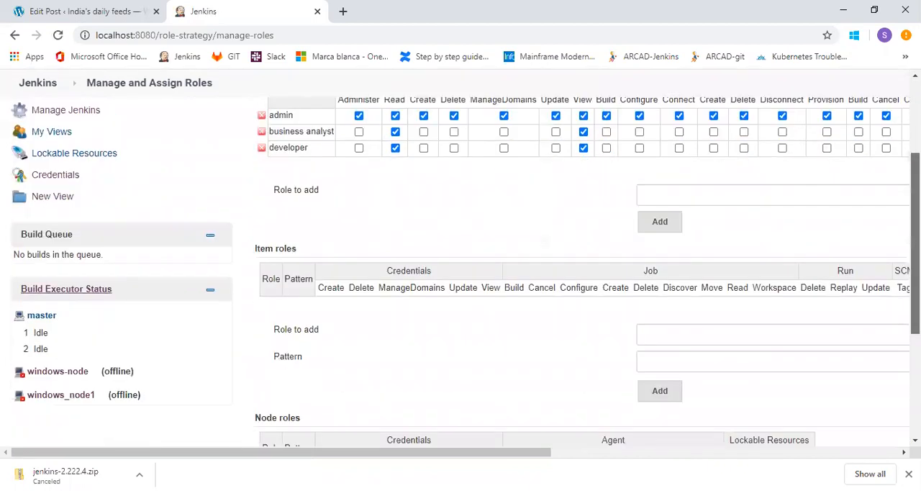
scroll(493, 286, up, 2)
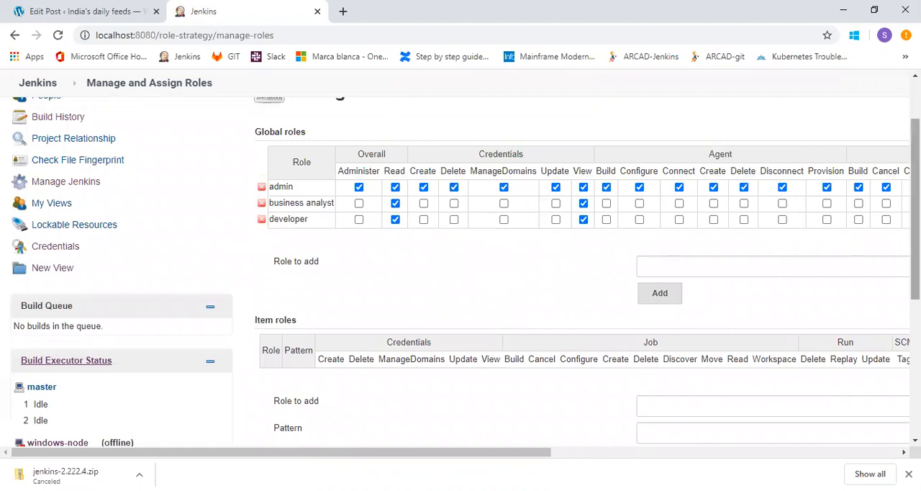
scroll(915, 216, up, 1)
scroll(460, 258, down, 1)
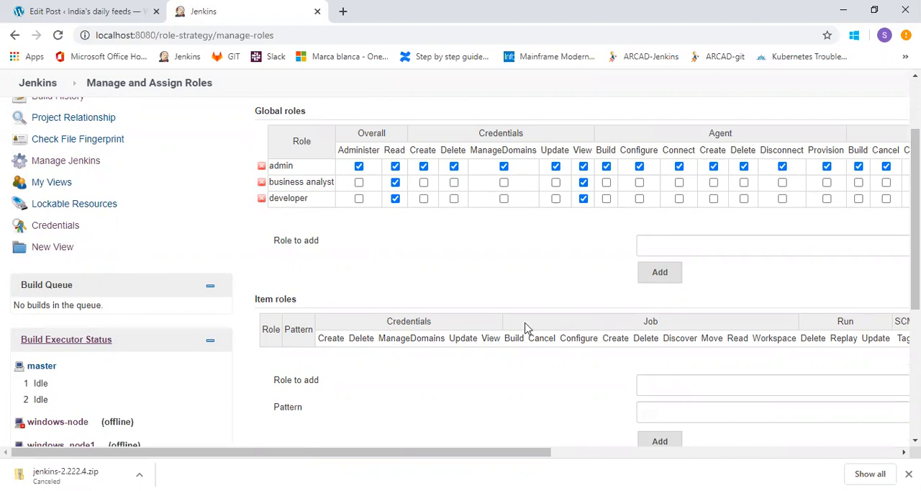
click(528, 490)
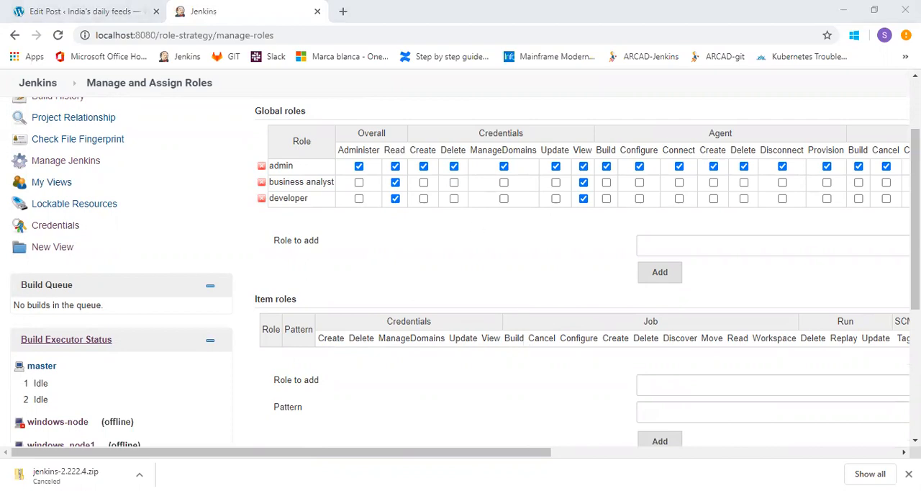
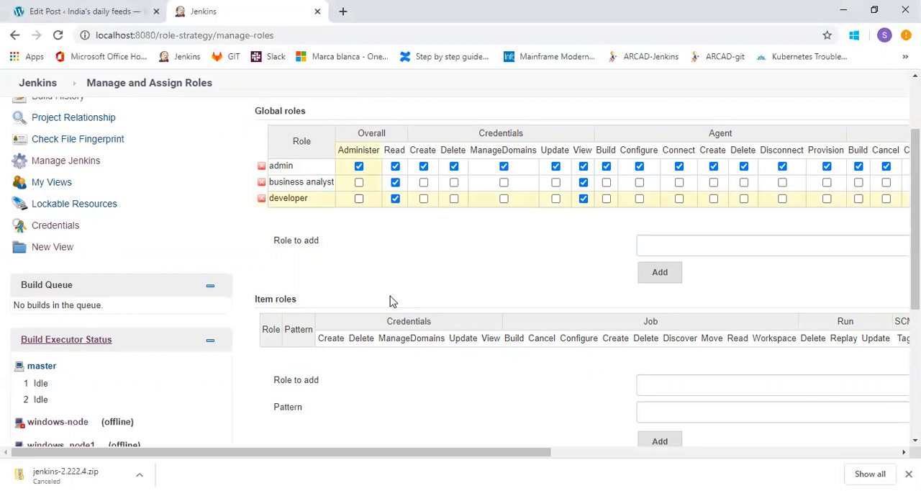
Open the Plugin Manager from Manage Jenkins and filter the installed plugins by "back".
click(92, 162)
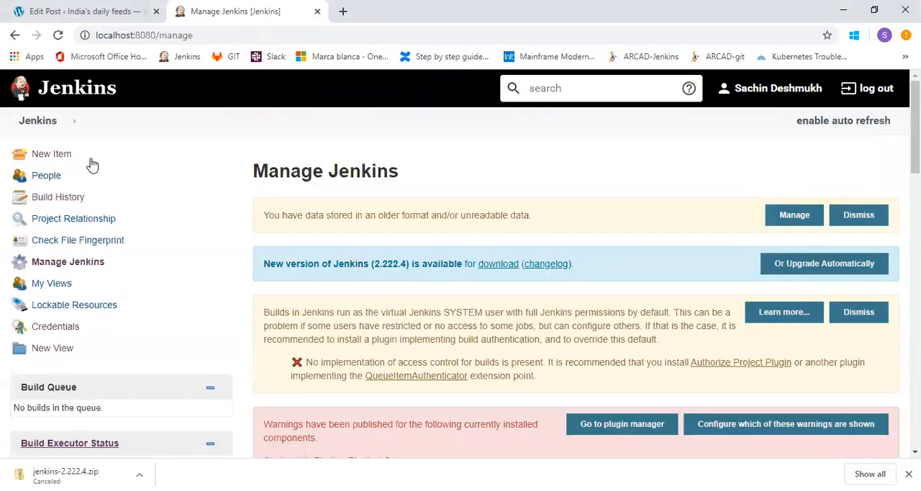
drag(915, 127, 915, 272)
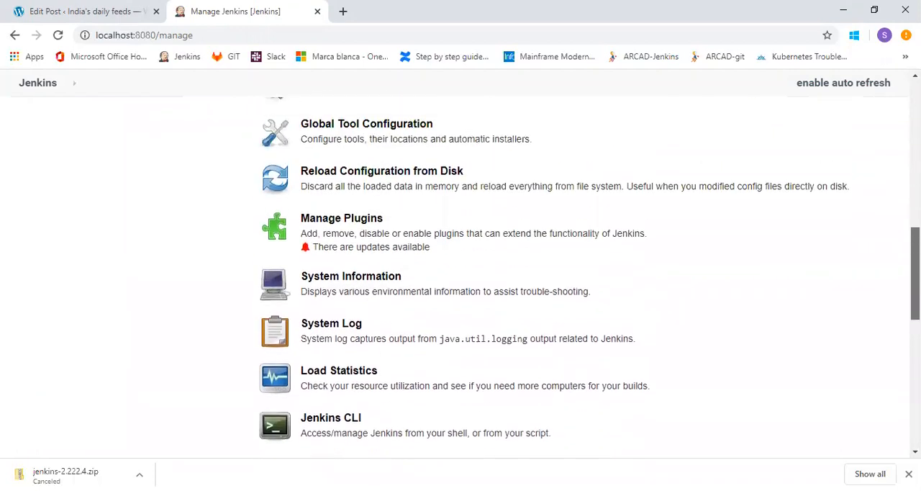
click(353, 227)
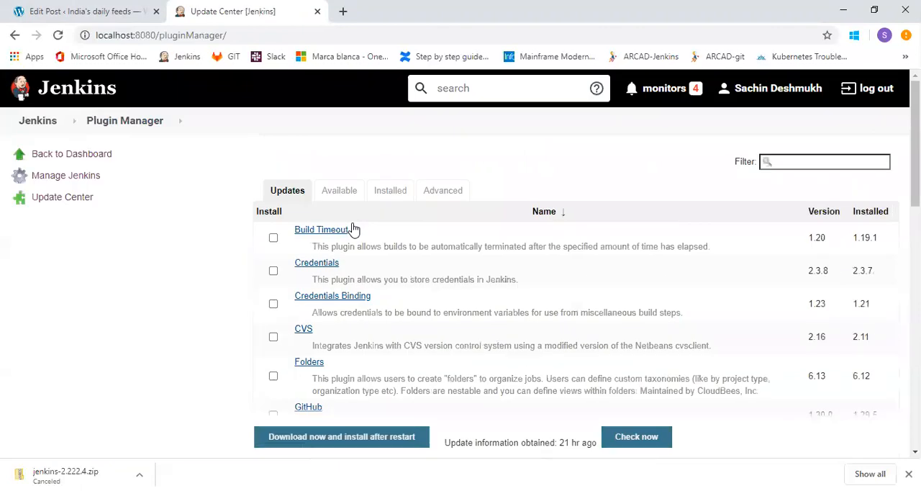
click(387, 195)
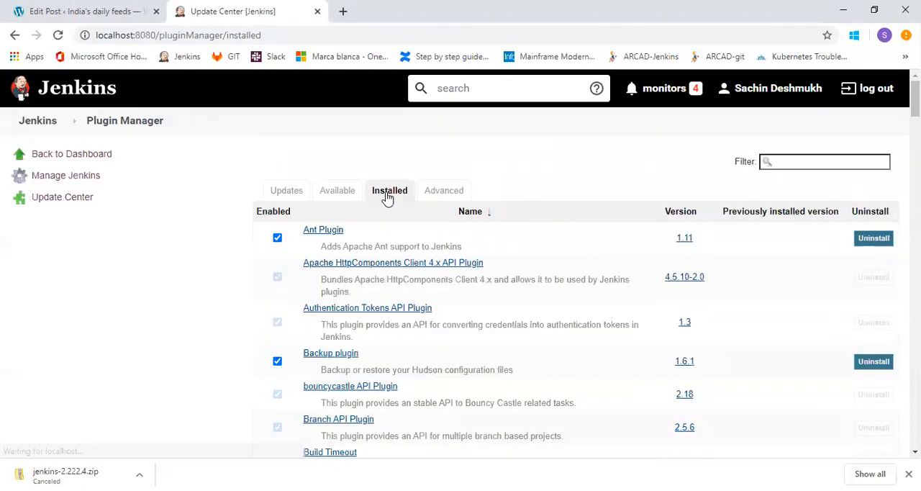
click(805, 163)
text(back)
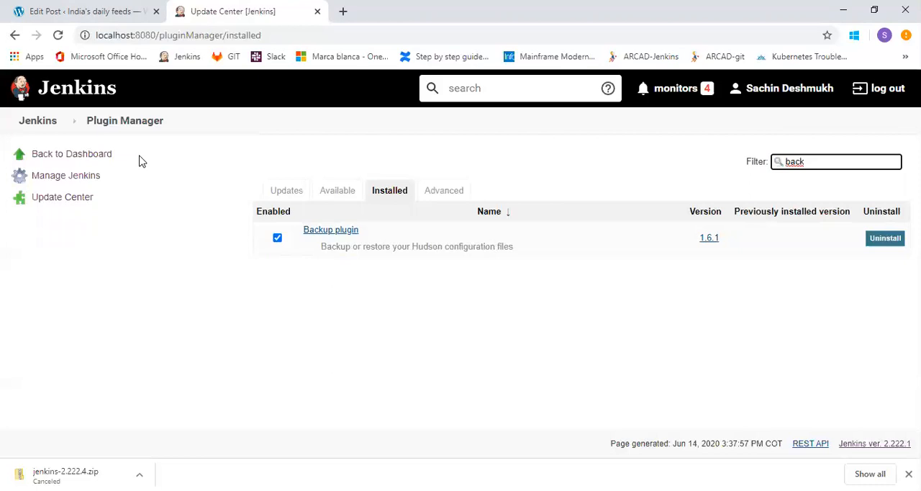
Return to Manage Jenkins and open the setup page of the Backup manager.
click(83, 180)
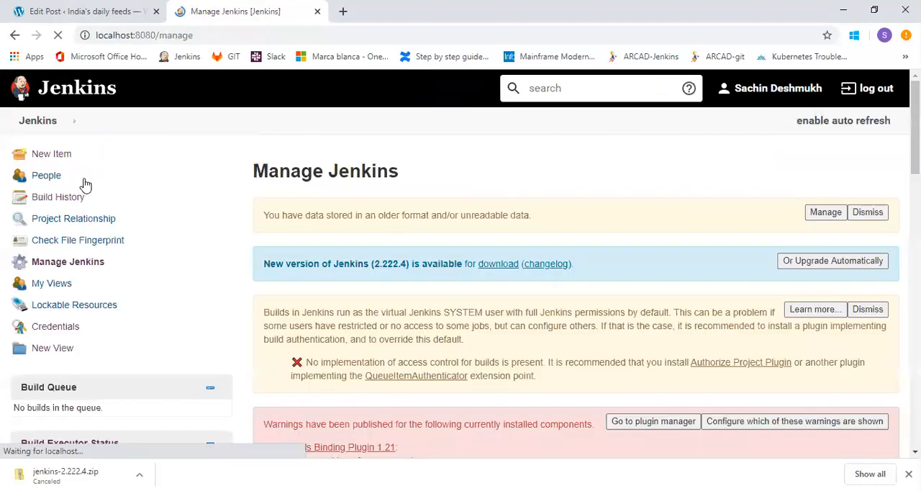
scroll(85, 184, down, 8)
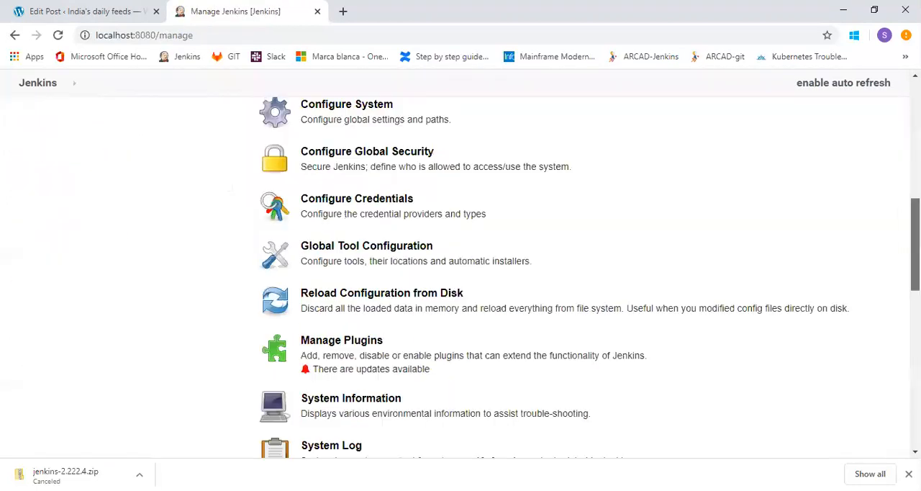
scroll(461, 264, down, 5)
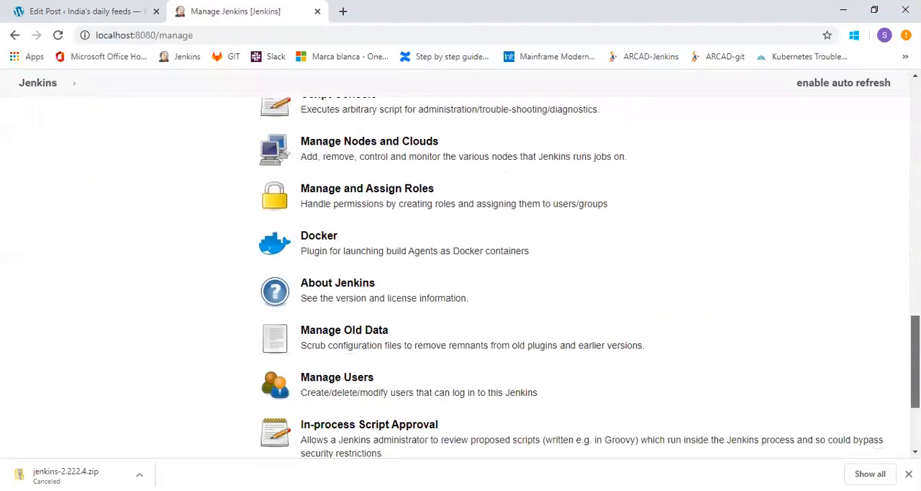
scroll(507, 391, down, 1)
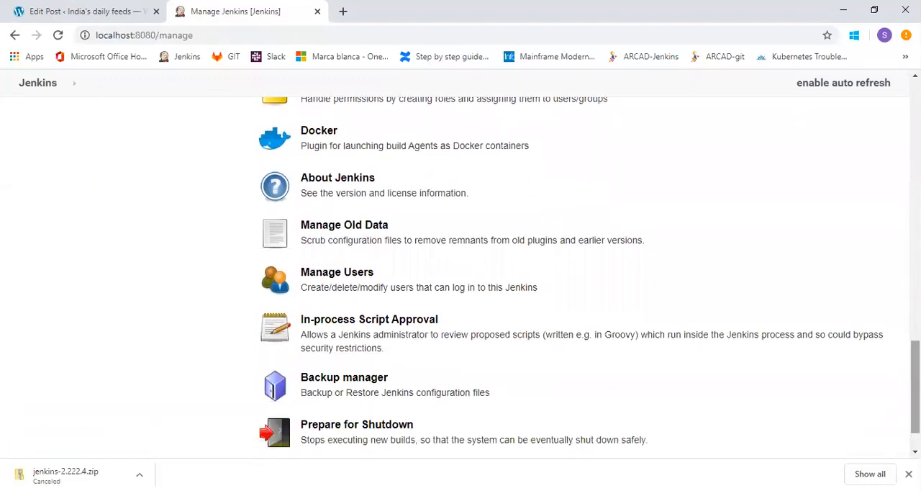
click(367, 383)
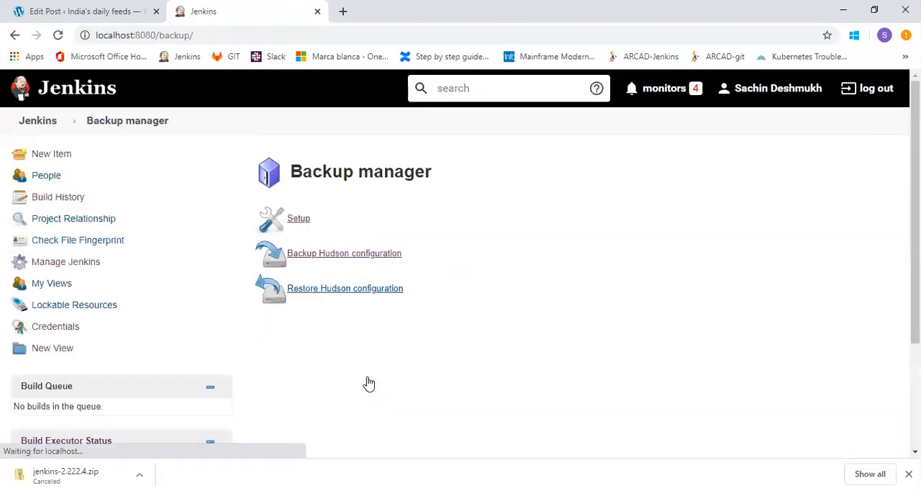
click(303, 226)
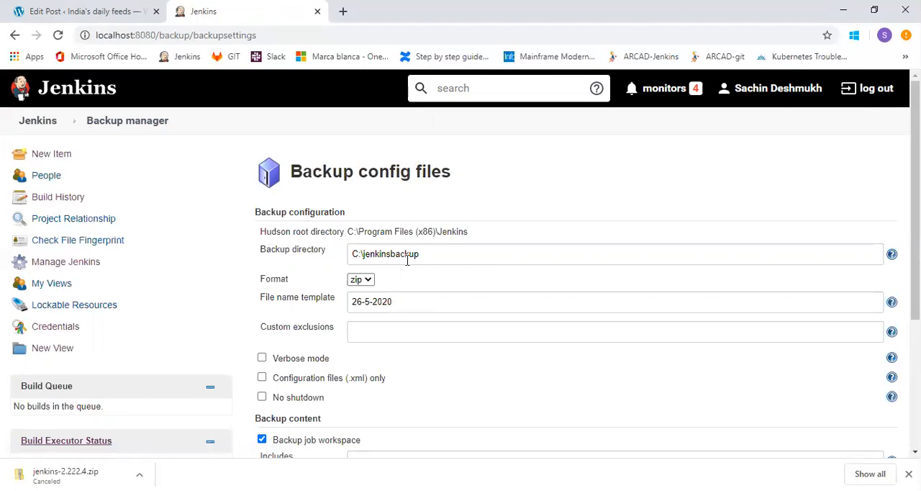
Review the backup directory C:\jenkinsbackup, the file name template 26-5-2020 and the backup content options, and save the backup configuration.
triple_click(439, 254)
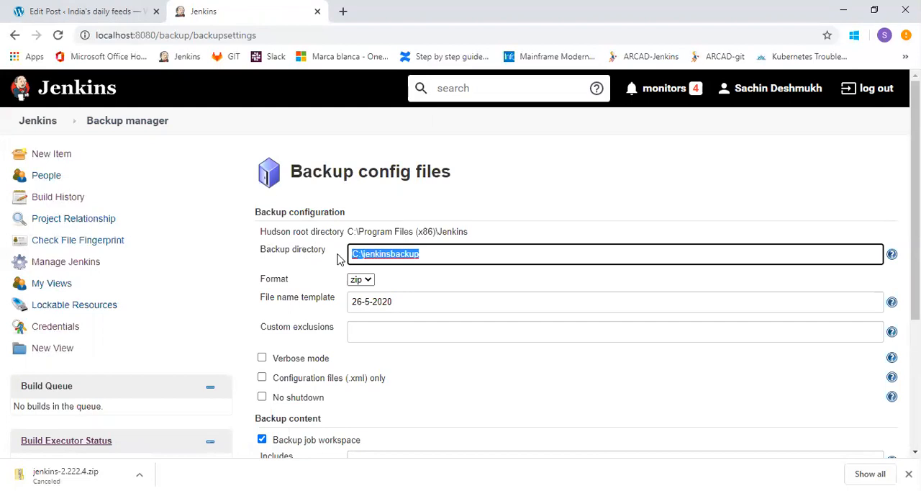
click(473, 258)
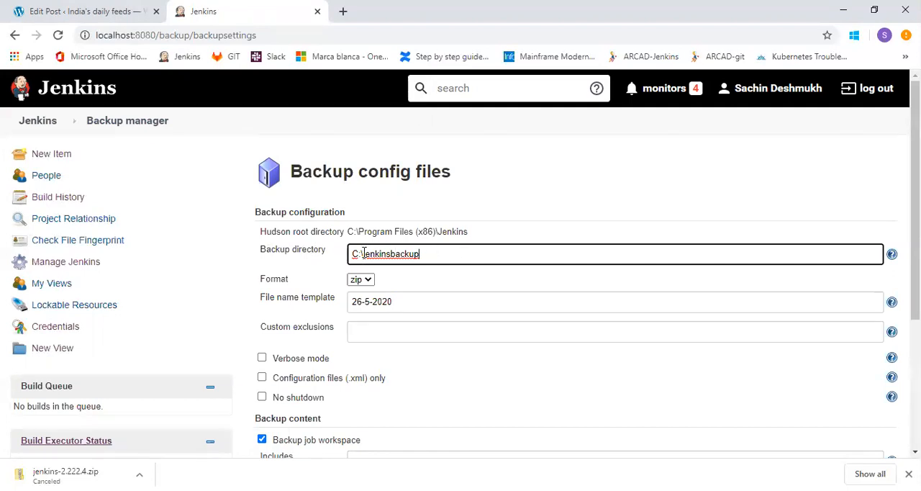
drag(363, 254, 432, 253)
click(432, 253)
click(417, 307)
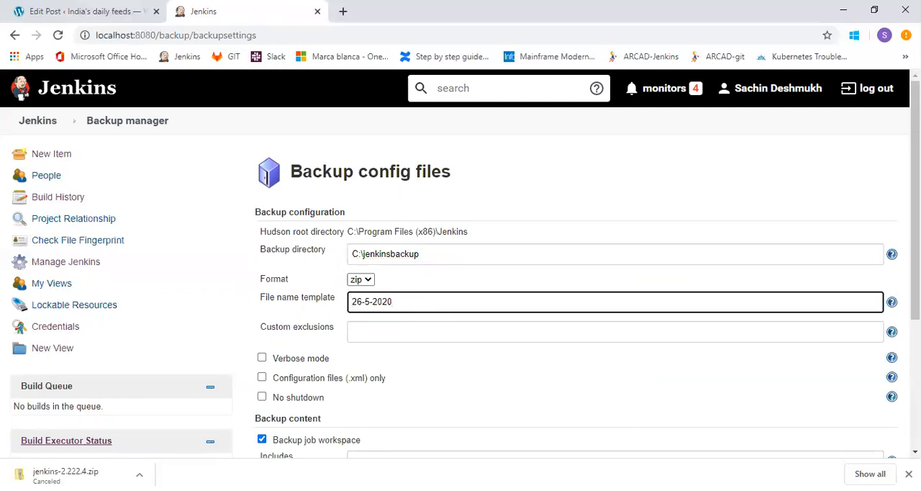
drag(915, 238, 915, 346)
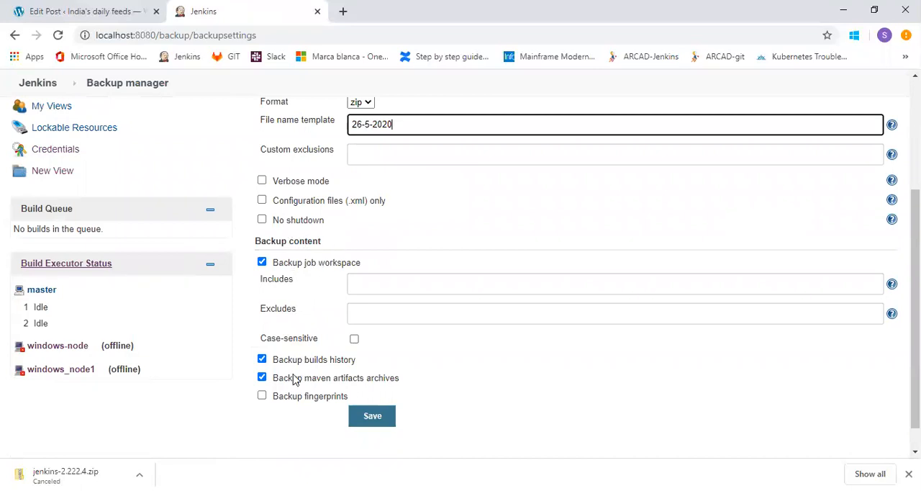
click(372, 423)
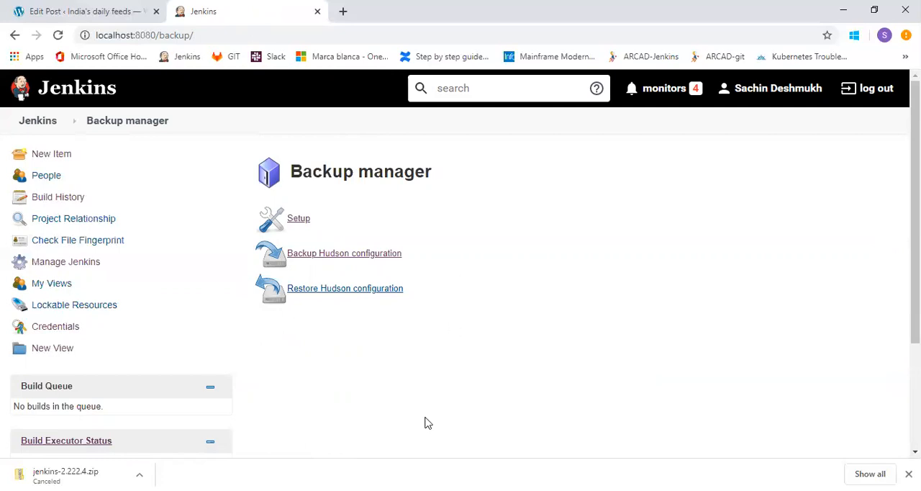
Return to Manage Jenkins and review the administration options from Configure System down to Prepare for Shutdown.
key(alt+Tab)
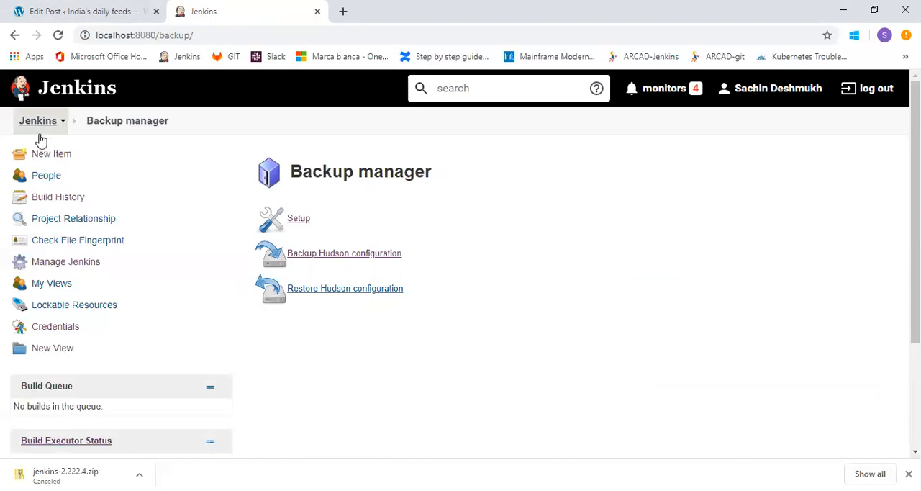
click(52, 267)
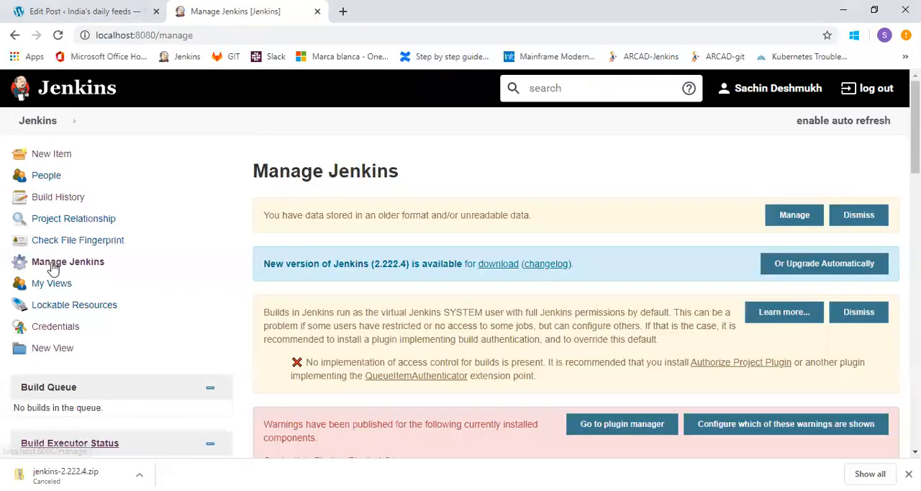
drag(914, 159, 915, 267)
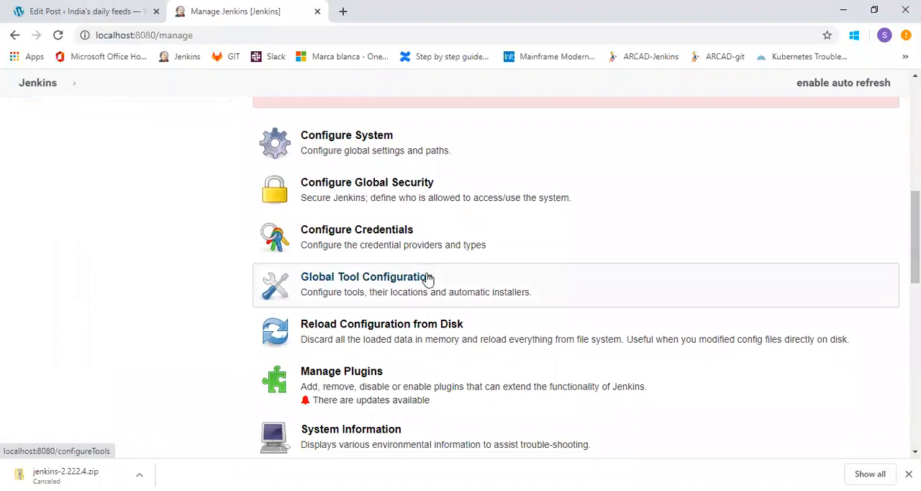
drag(914, 237, 914, 279)
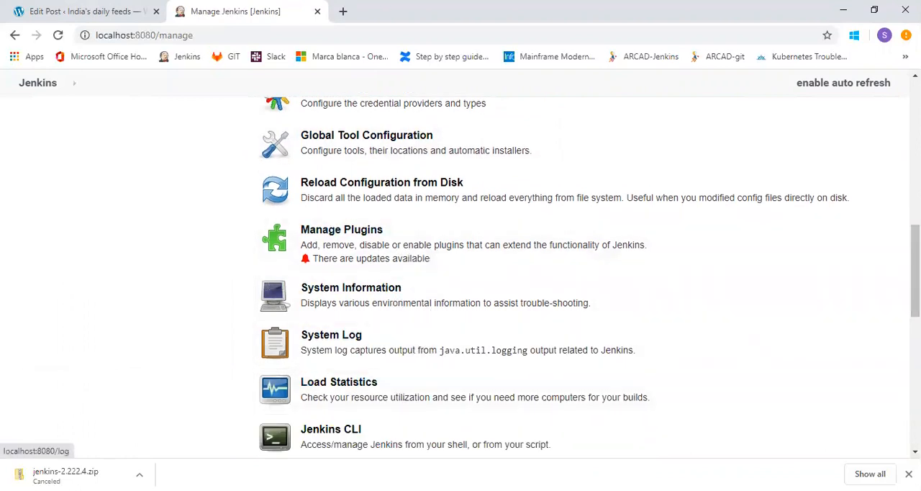
drag(915, 266, 915, 303)
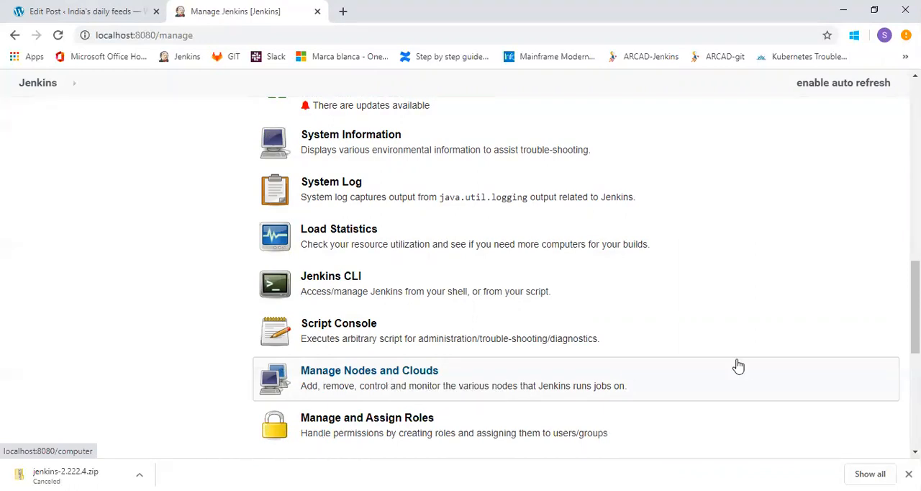
scroll(916, 309, down, 2)
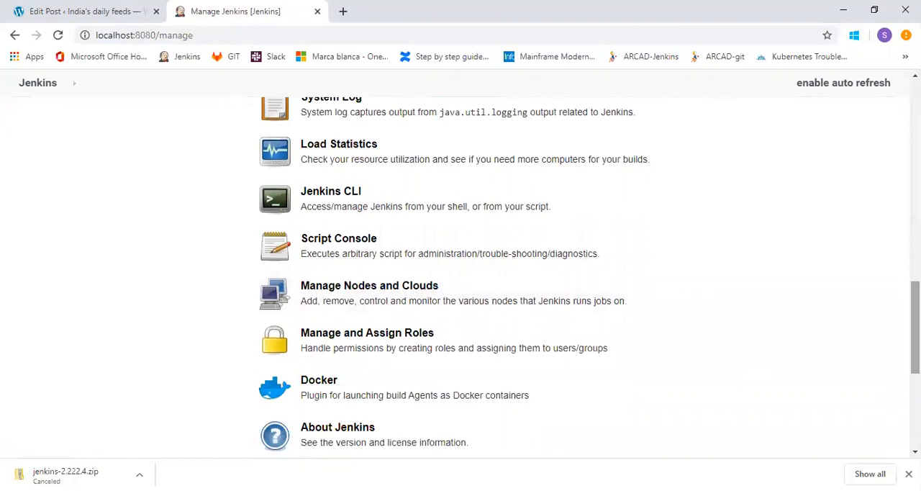
scroll(915, 317, down, 1)
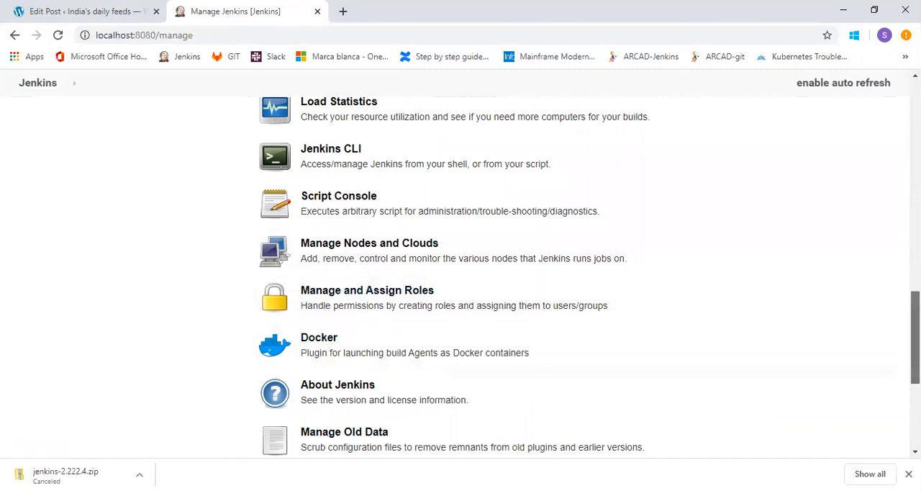
scroll(915, 338, down, 2)
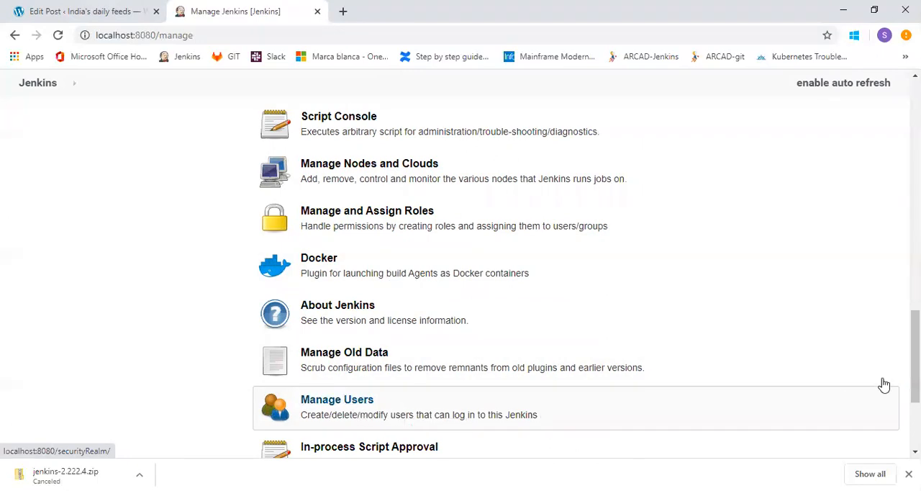
scroll(883, 385, down, 2)
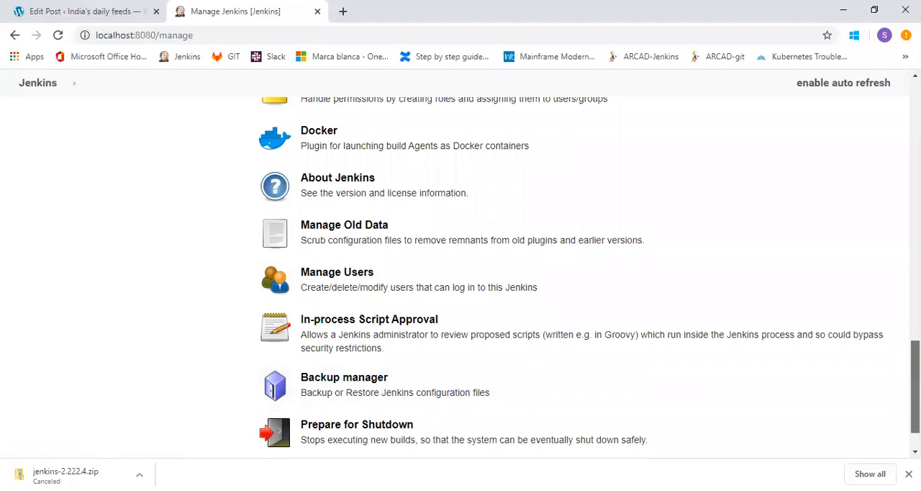
scroll(575, 280, up, 10)
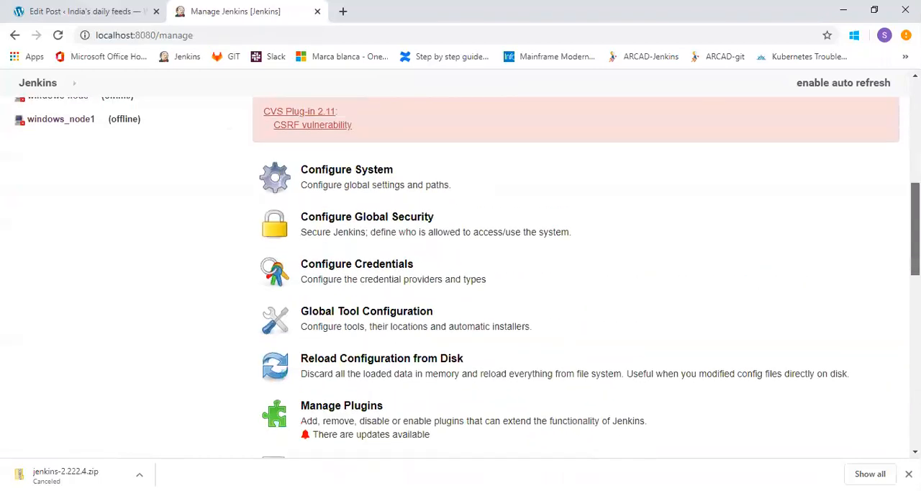
drag(915, 229, 915, 232)
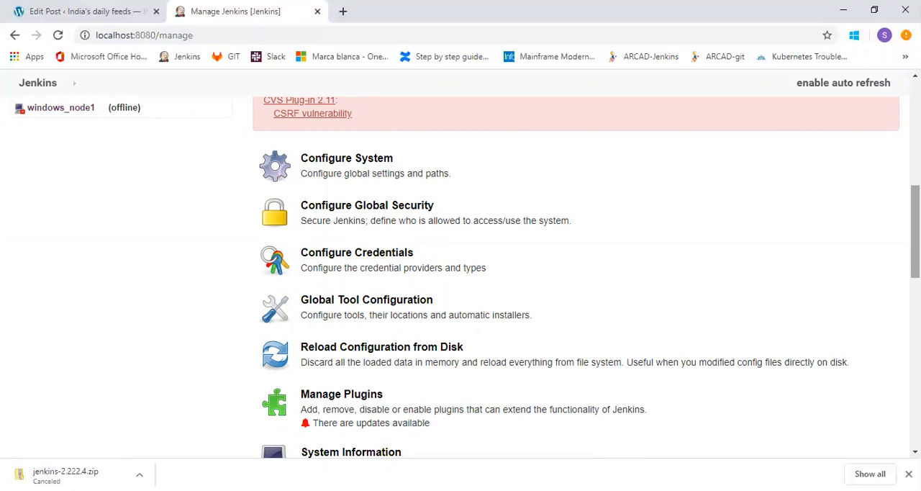
scroll(461, 277, up, 2)
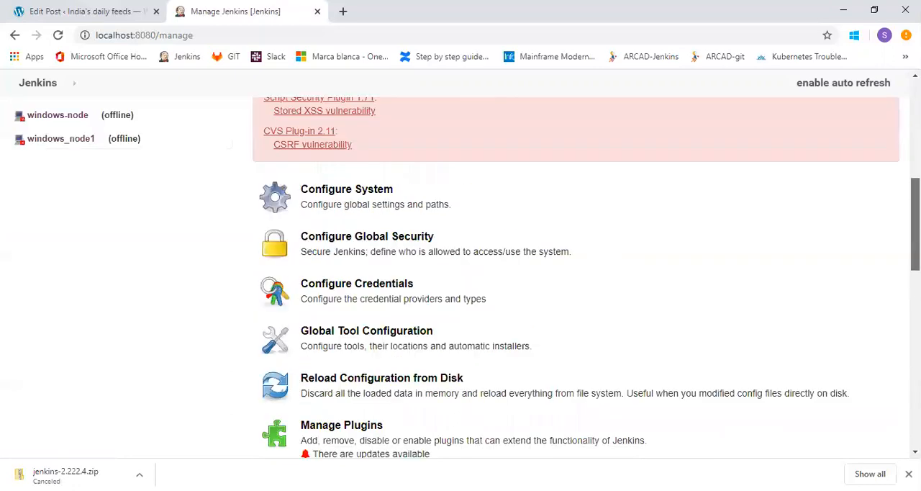